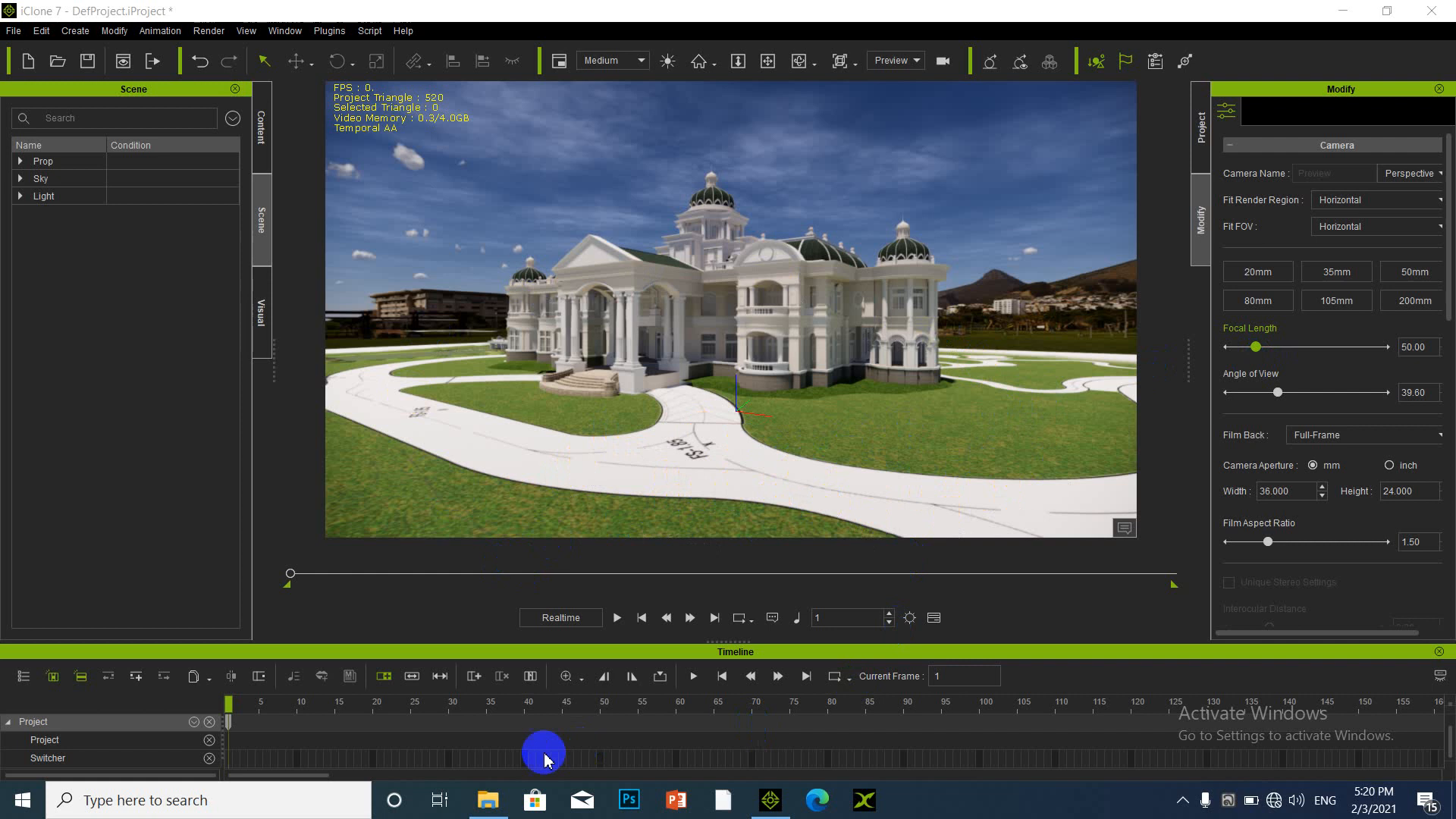
Switch to File Explorer and open the bus model Untitled.skp from the Downloads folder in SketchUp.
mouse_move(500, 802)
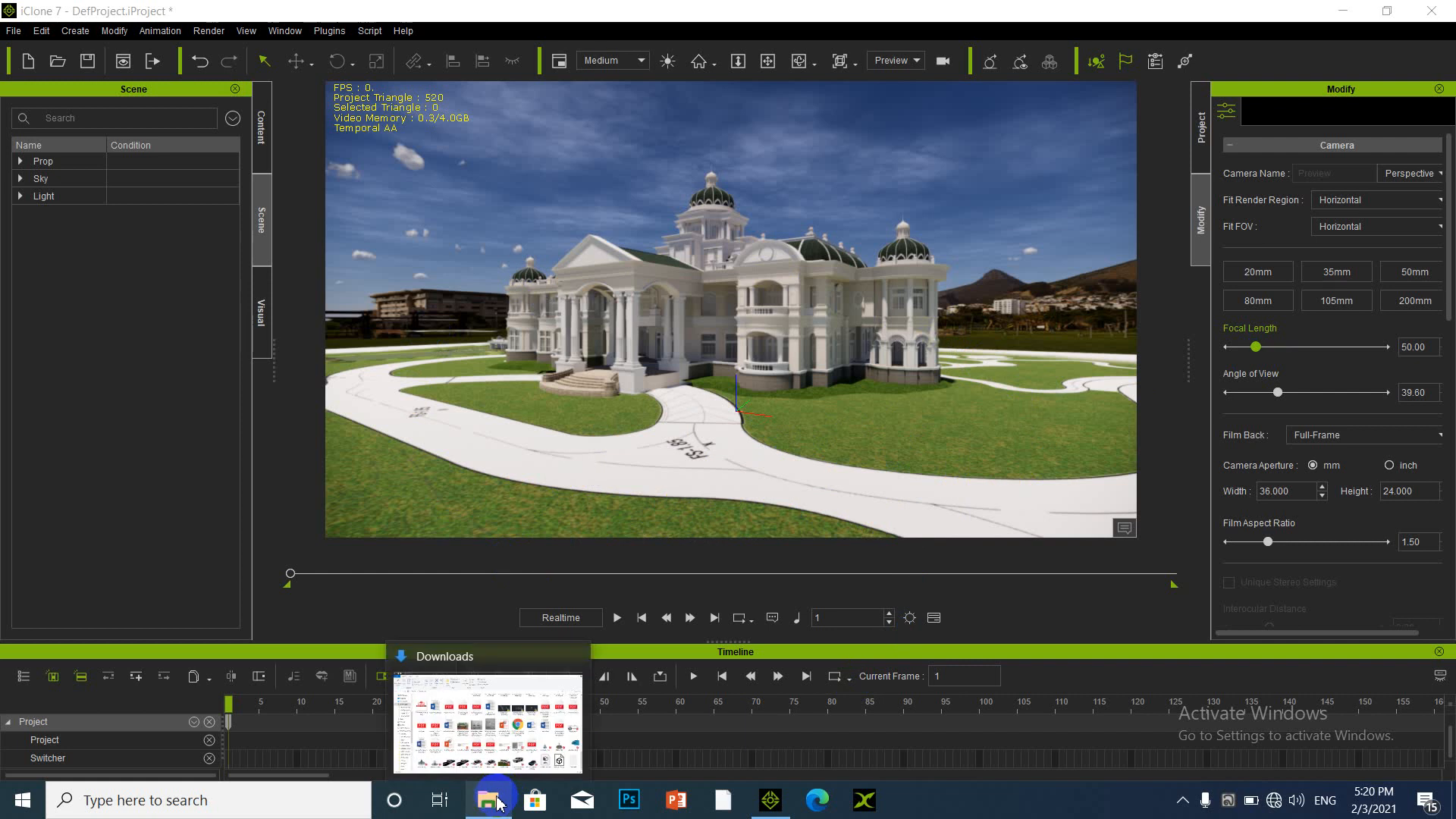
left_click(471, 698)
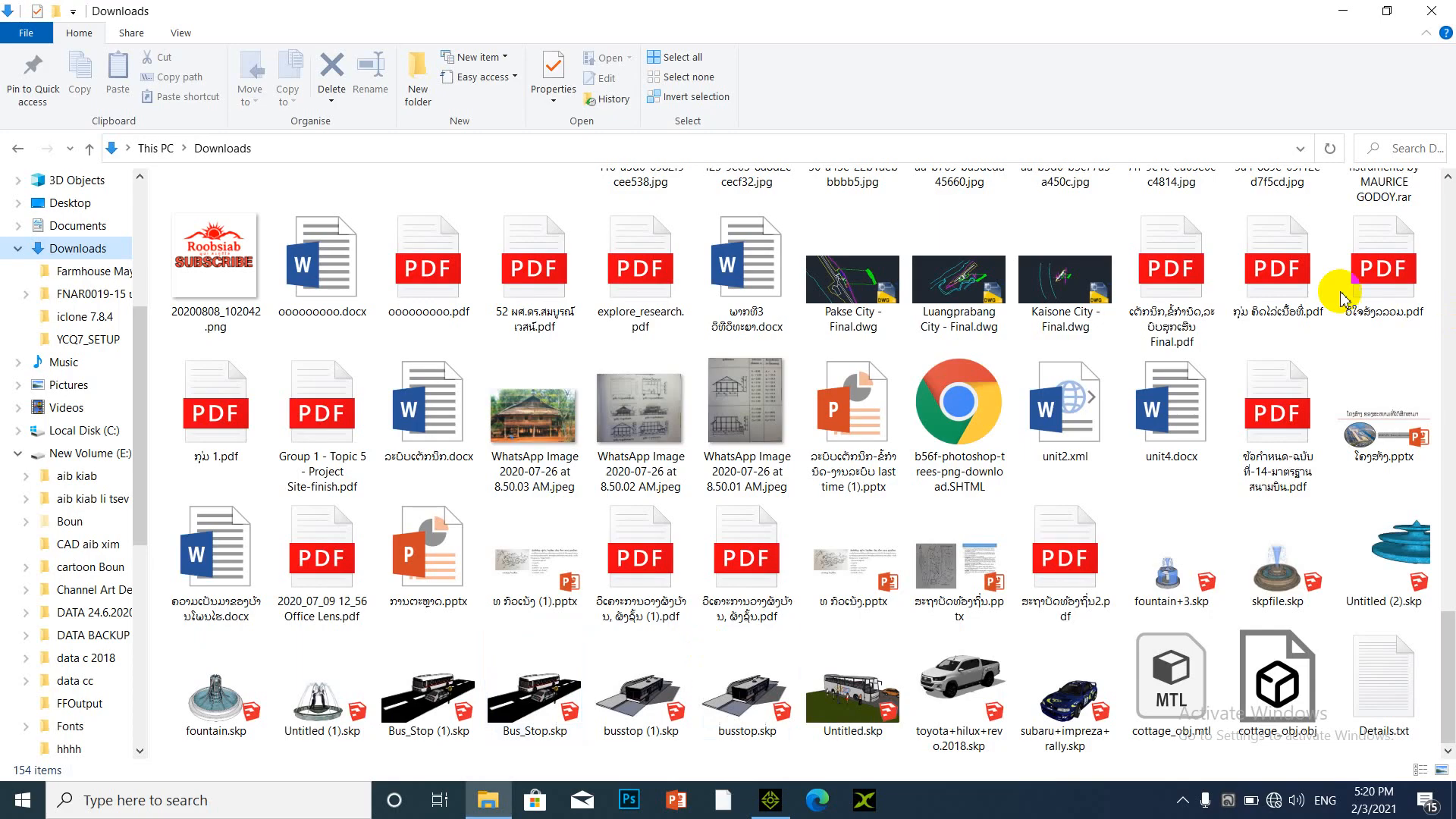
left_click(845, 717)
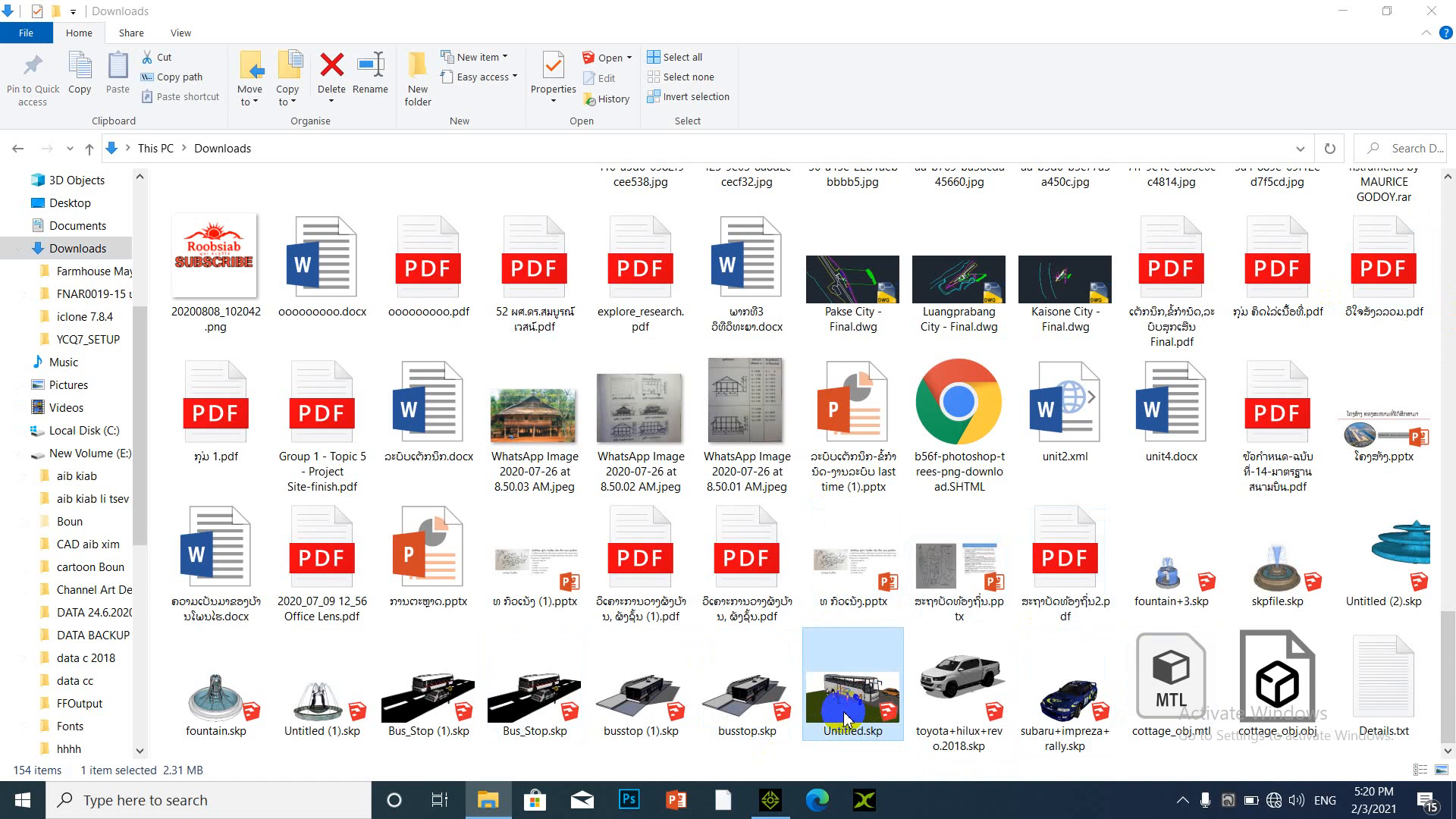
double_click(843, 712)
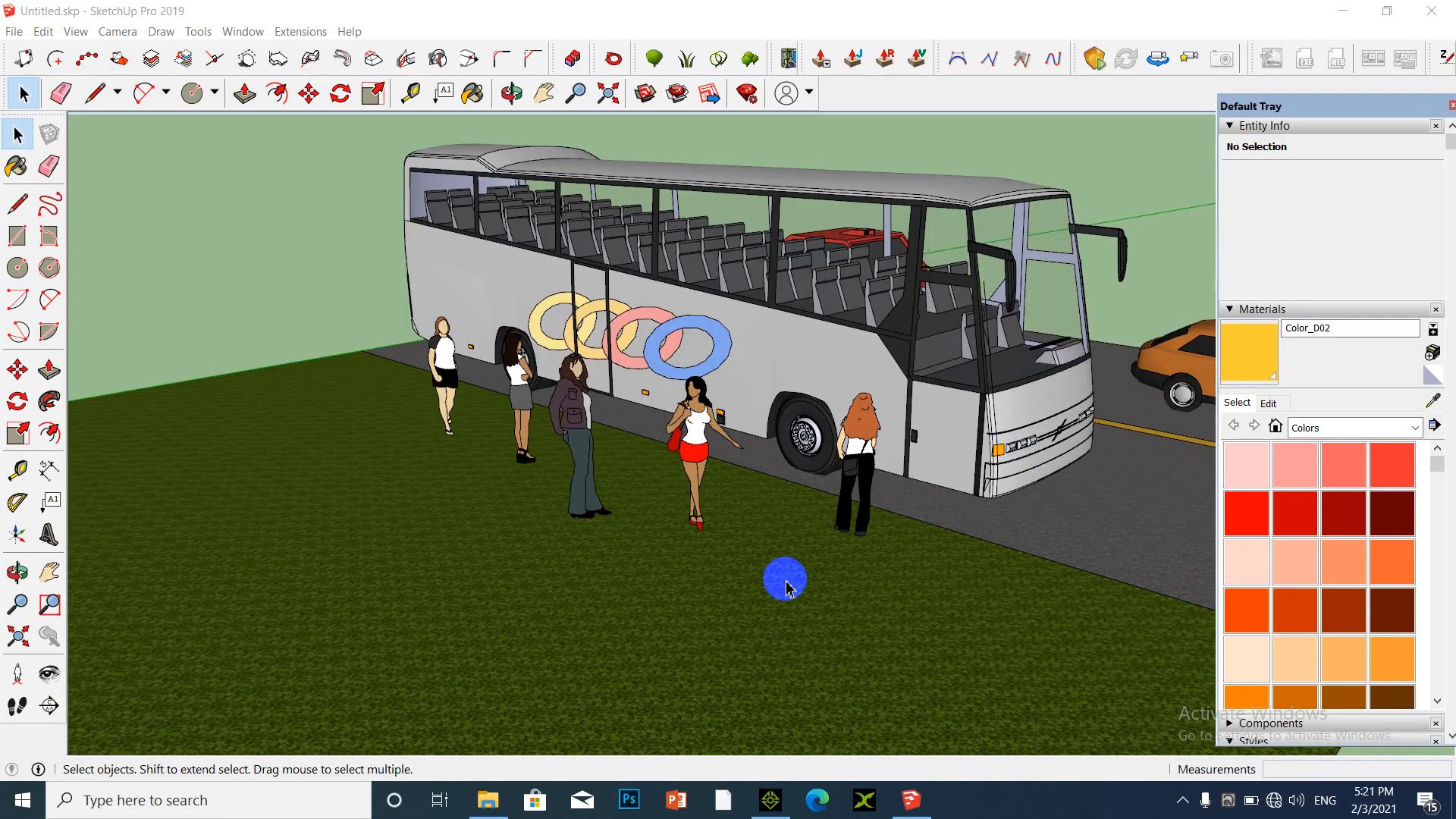
Delete the five people standing on the grass beside the bus.
scroll(714, 529, "down", 5)
scroll(792, 602, "up", 3)
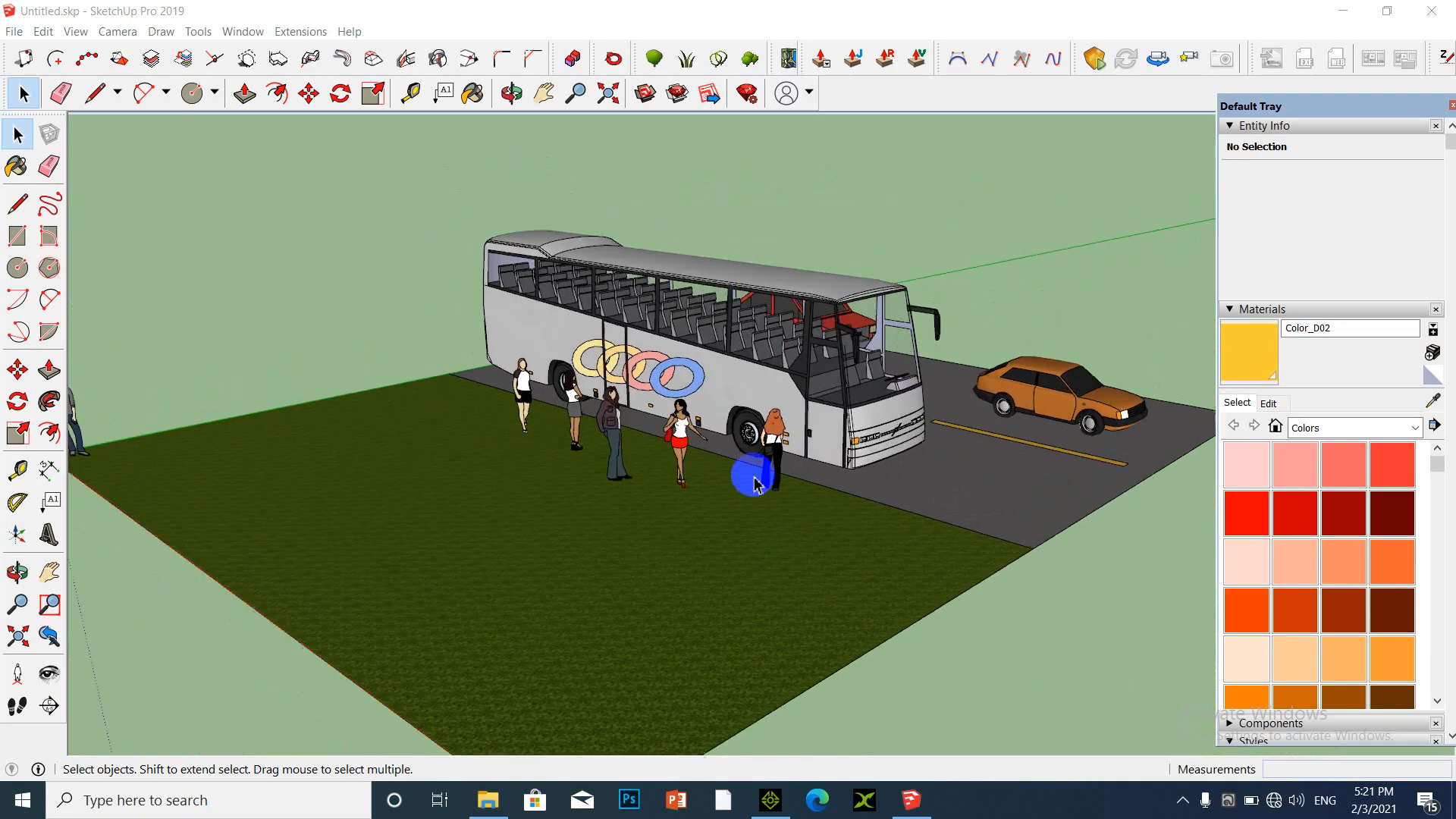
double_click(776, 439)
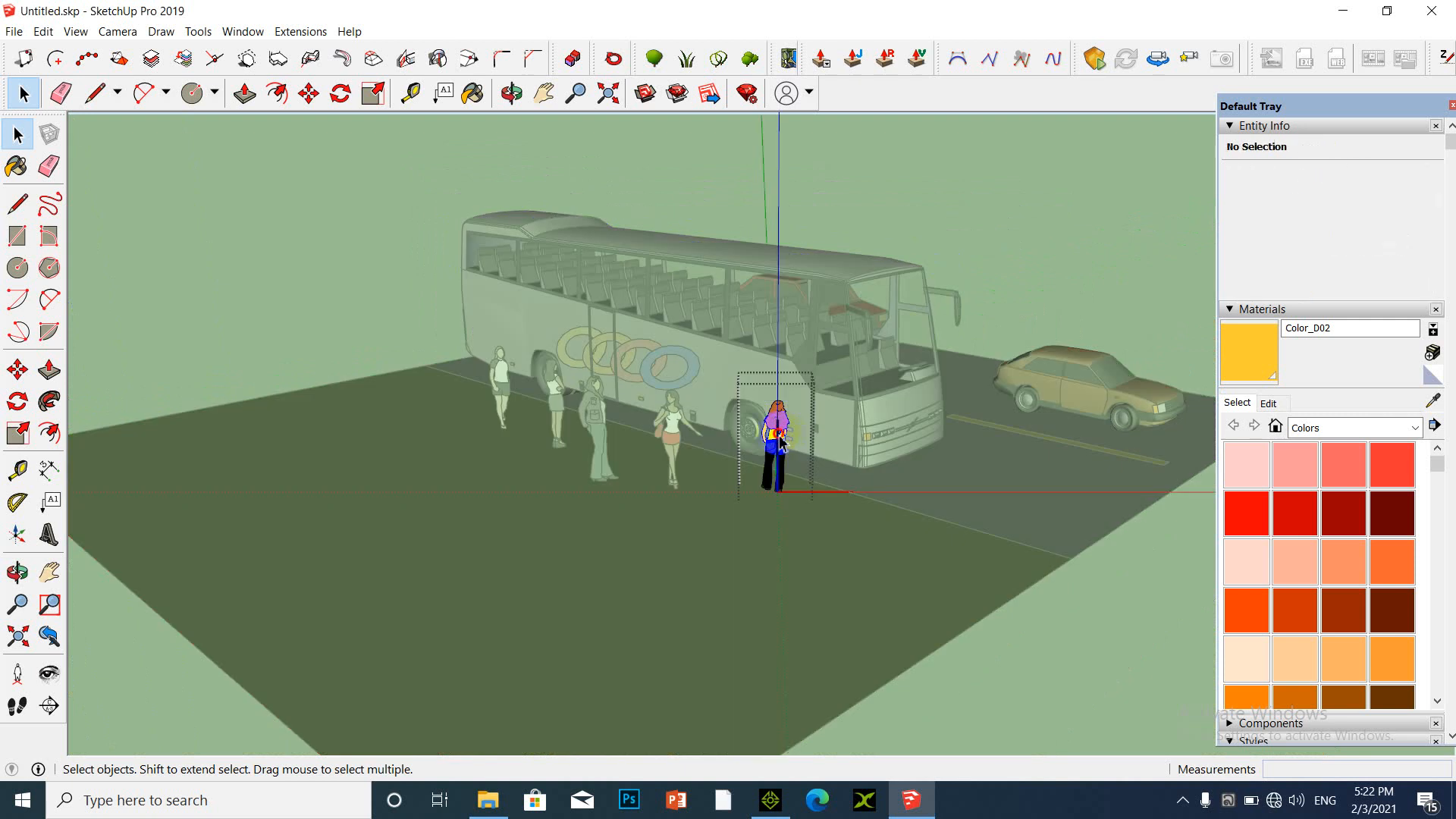
left_click(1081, 237)
left_click(778, 439)
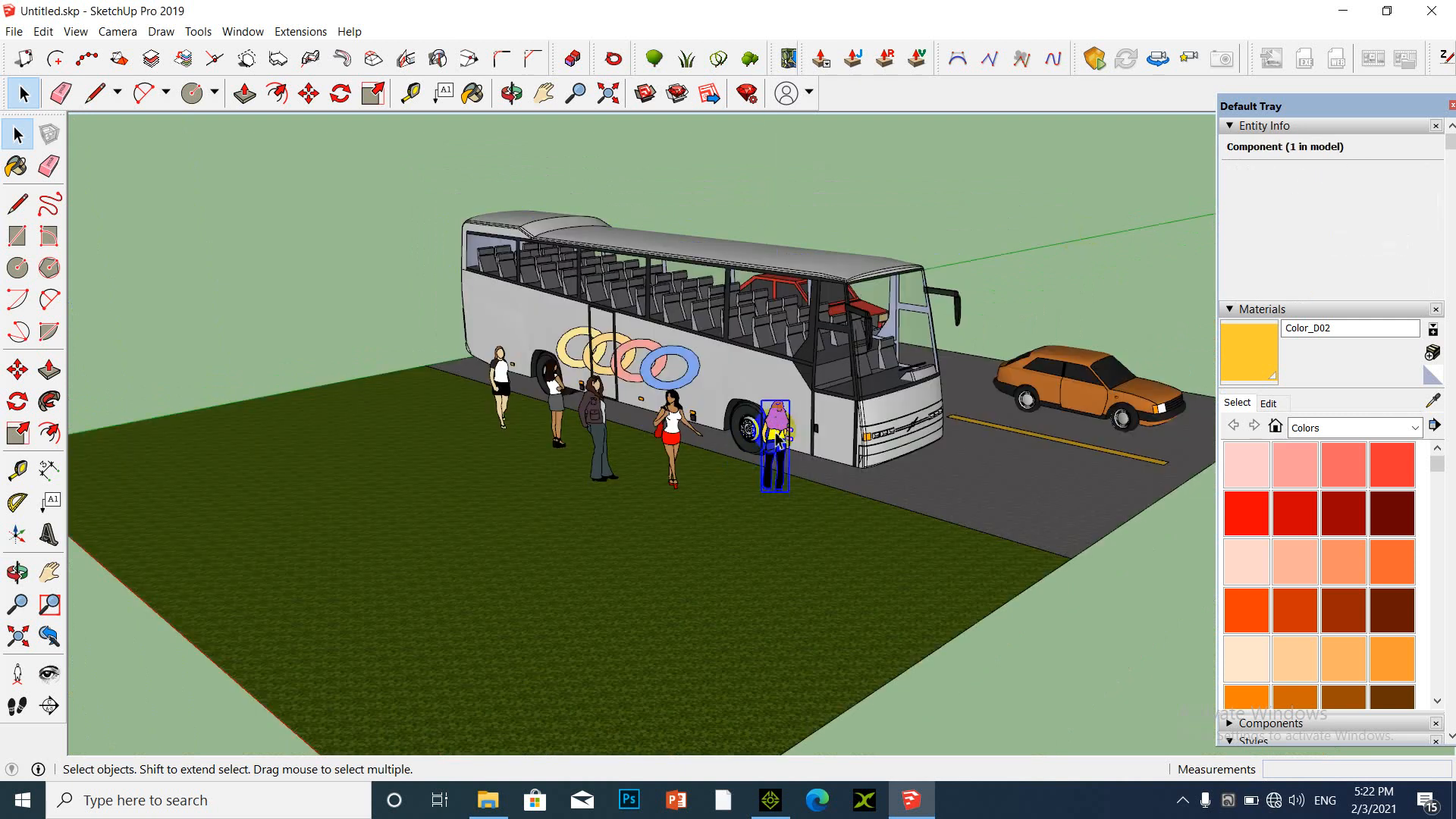
key("Delete")
left_click(674, 428)
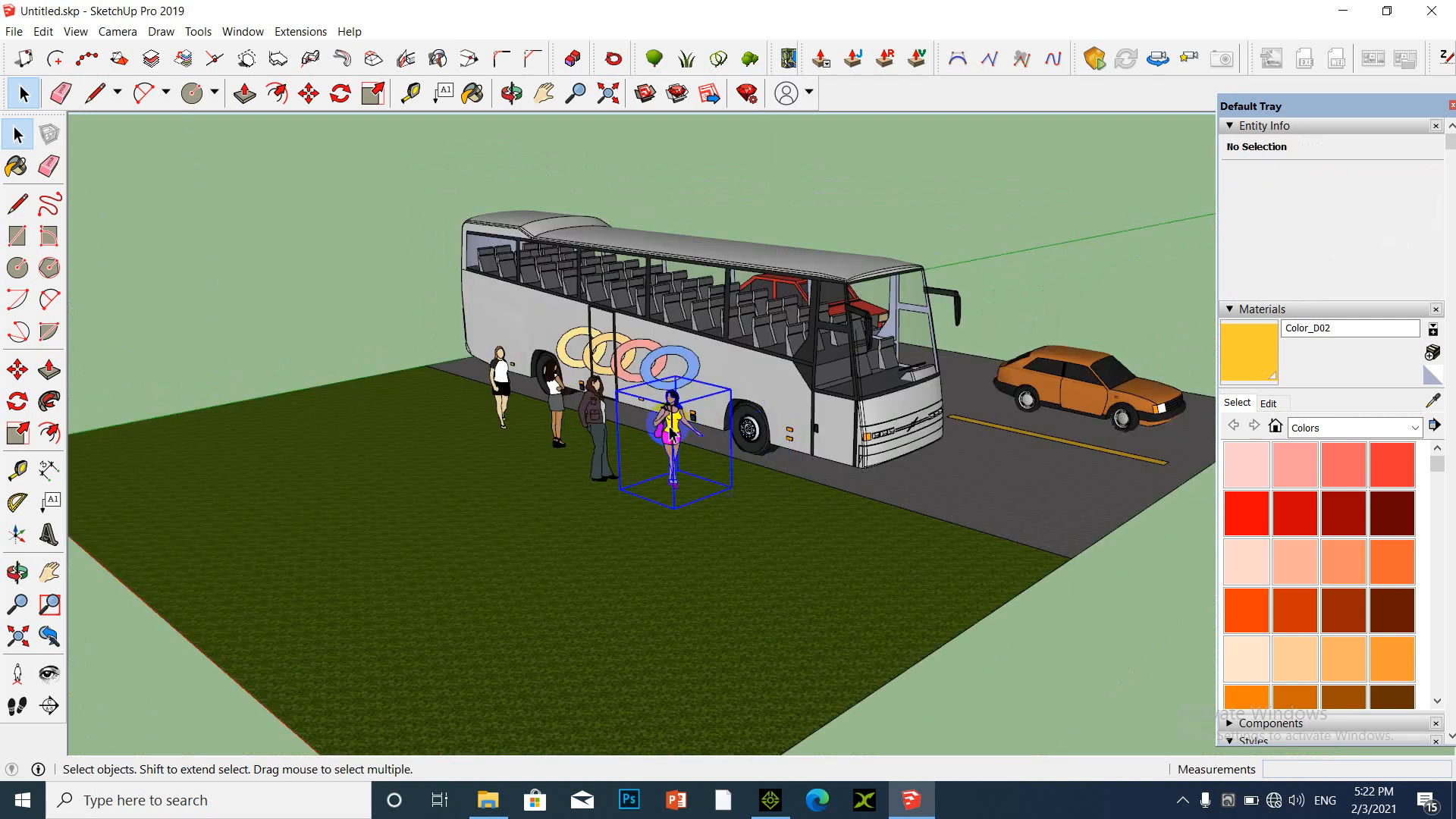
key("Delete")
left_click(601, 414)
key("Delete")
left_click(570, 404)
key("Delete")
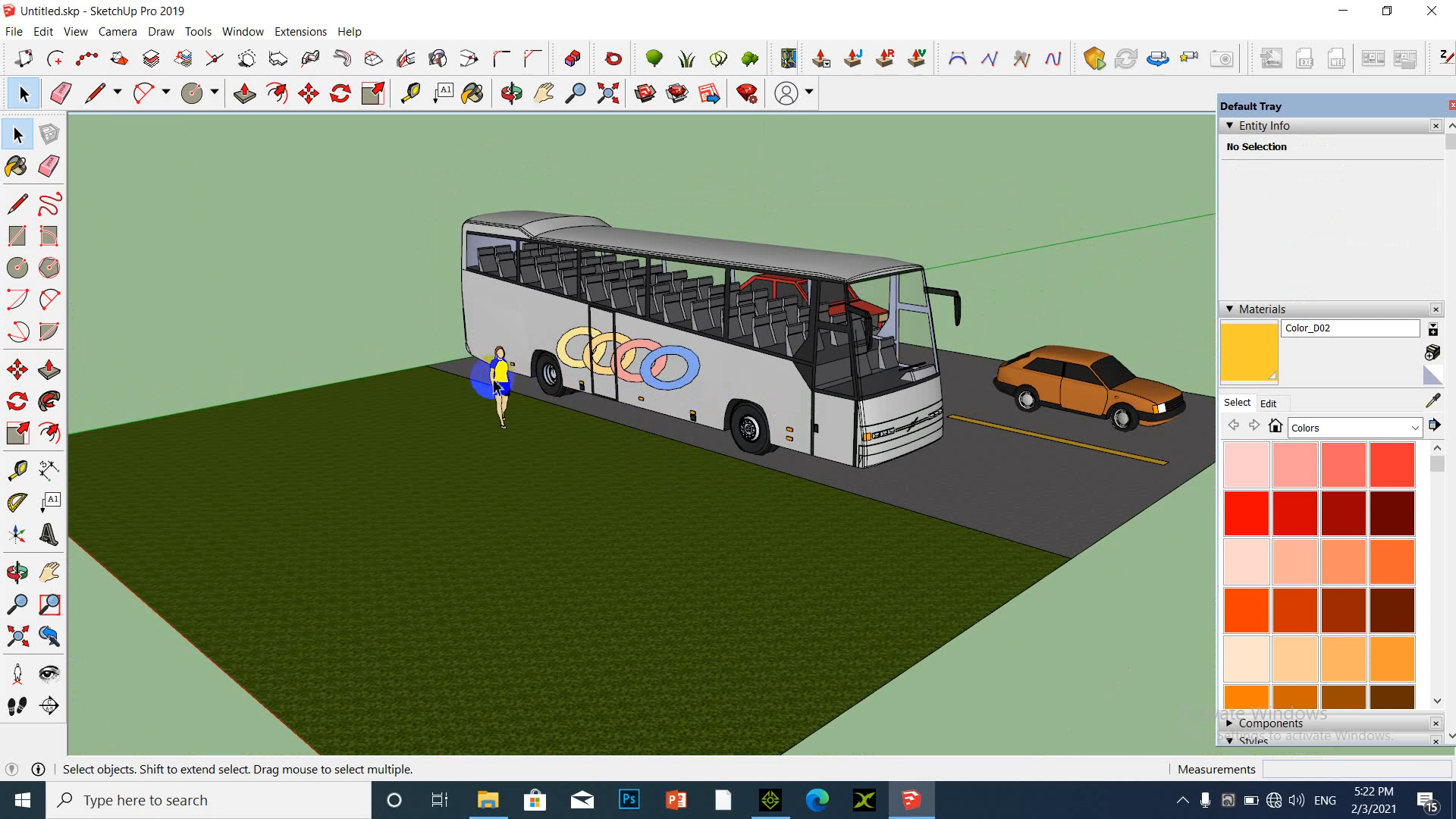
left_click(497, 379)
key("Delete")
Delete the orange car ahead of the bus and the standing figure at the model origin.
scroll(861, 422, "down", 2)
scroll(860, 422, "down", 2)
left_click(978, 394)
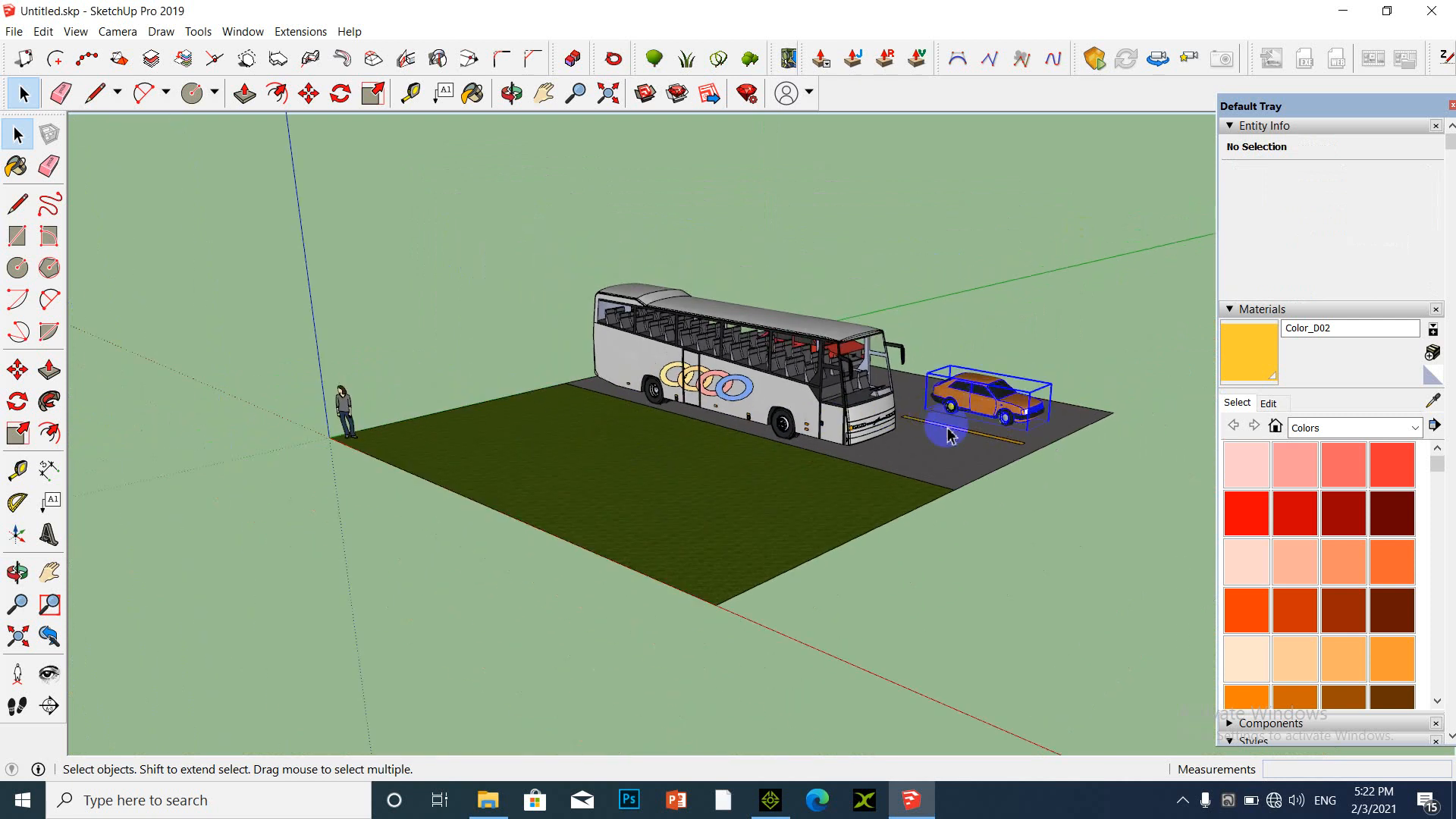
key("Delete")
left_click(347, 413)
key("Delete")
Delete the grass and road faces together with their outline edges and the yellow road stripe in front of the bus.
left_click(621, 518)
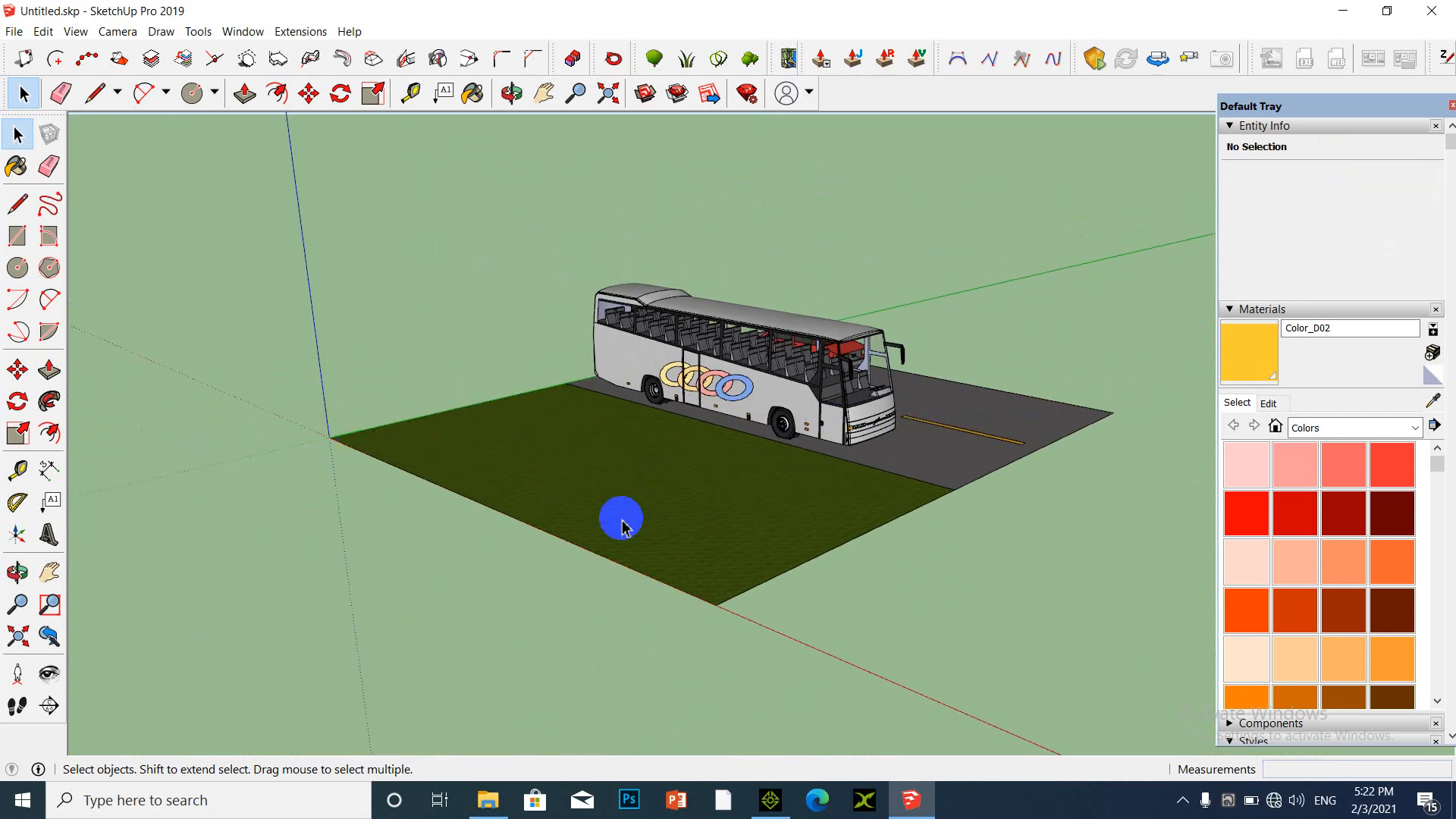
key("Delete")
left_click(920, 465)
key("Delete")
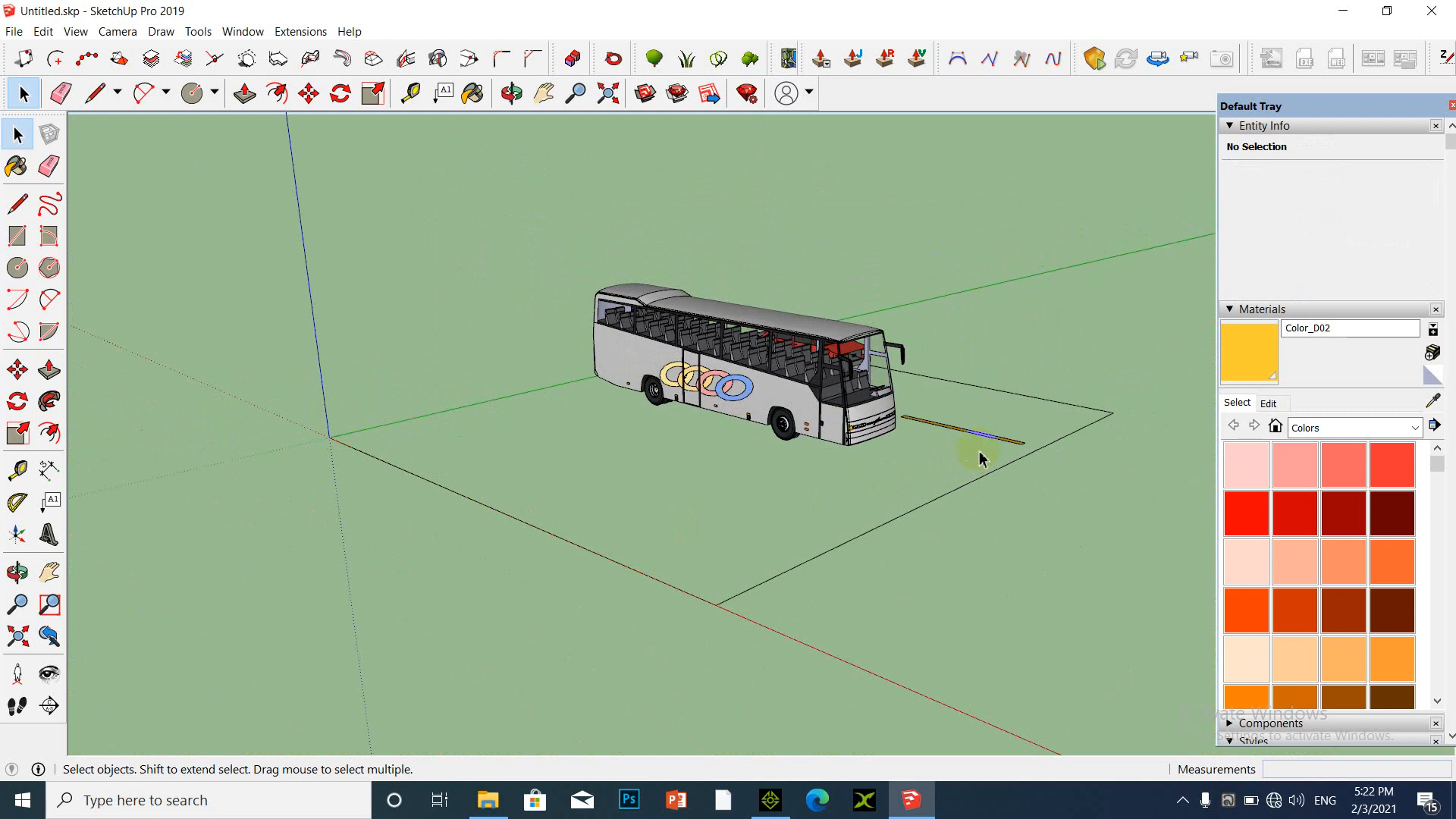
left_click_drag(934, 550, 912, 570)
key("Delete")
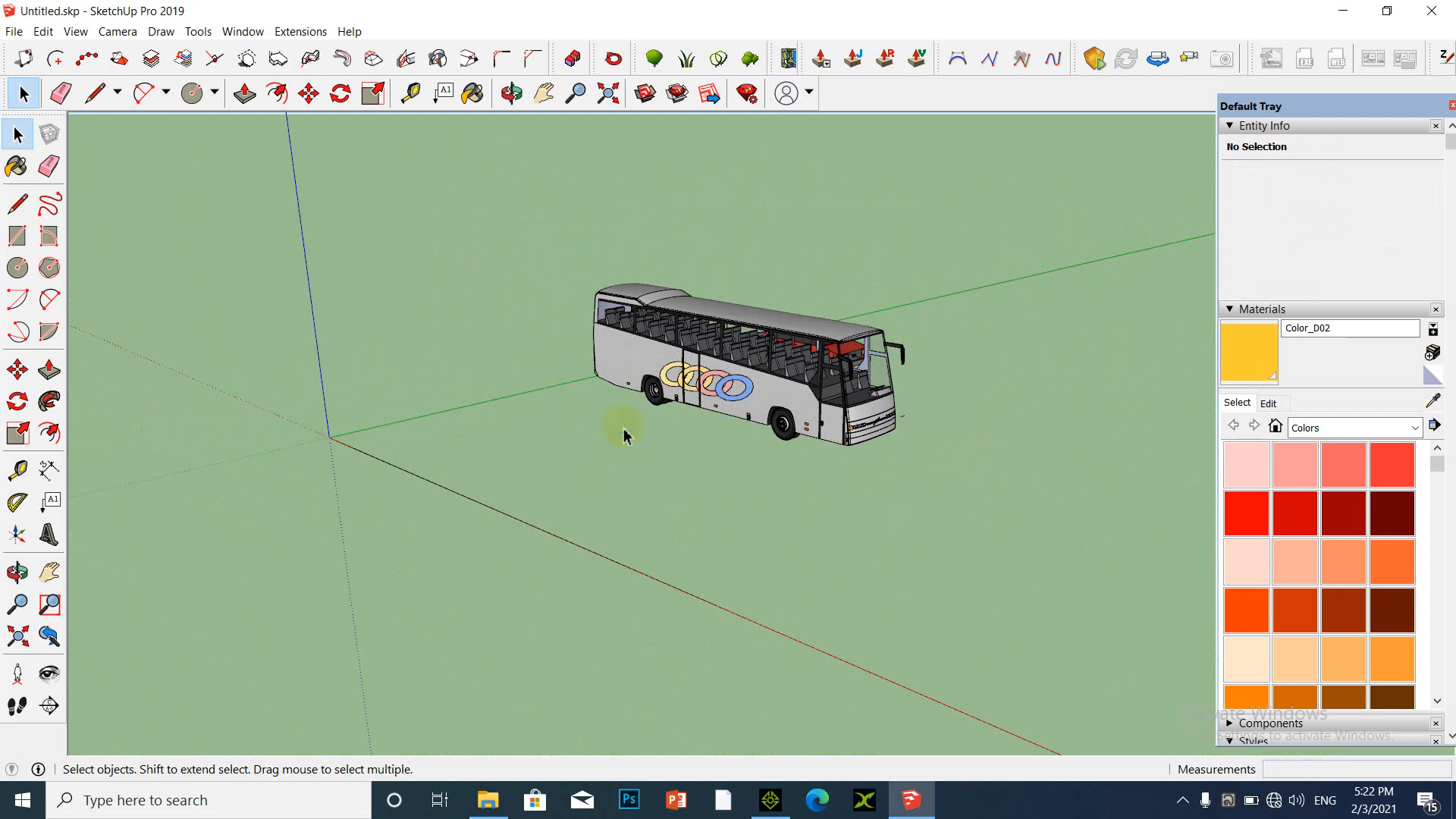
Delete the red car behind the bus, the remaining yellow road stripe and the stray edges around them.
scroll(739, 351, "up", 3)
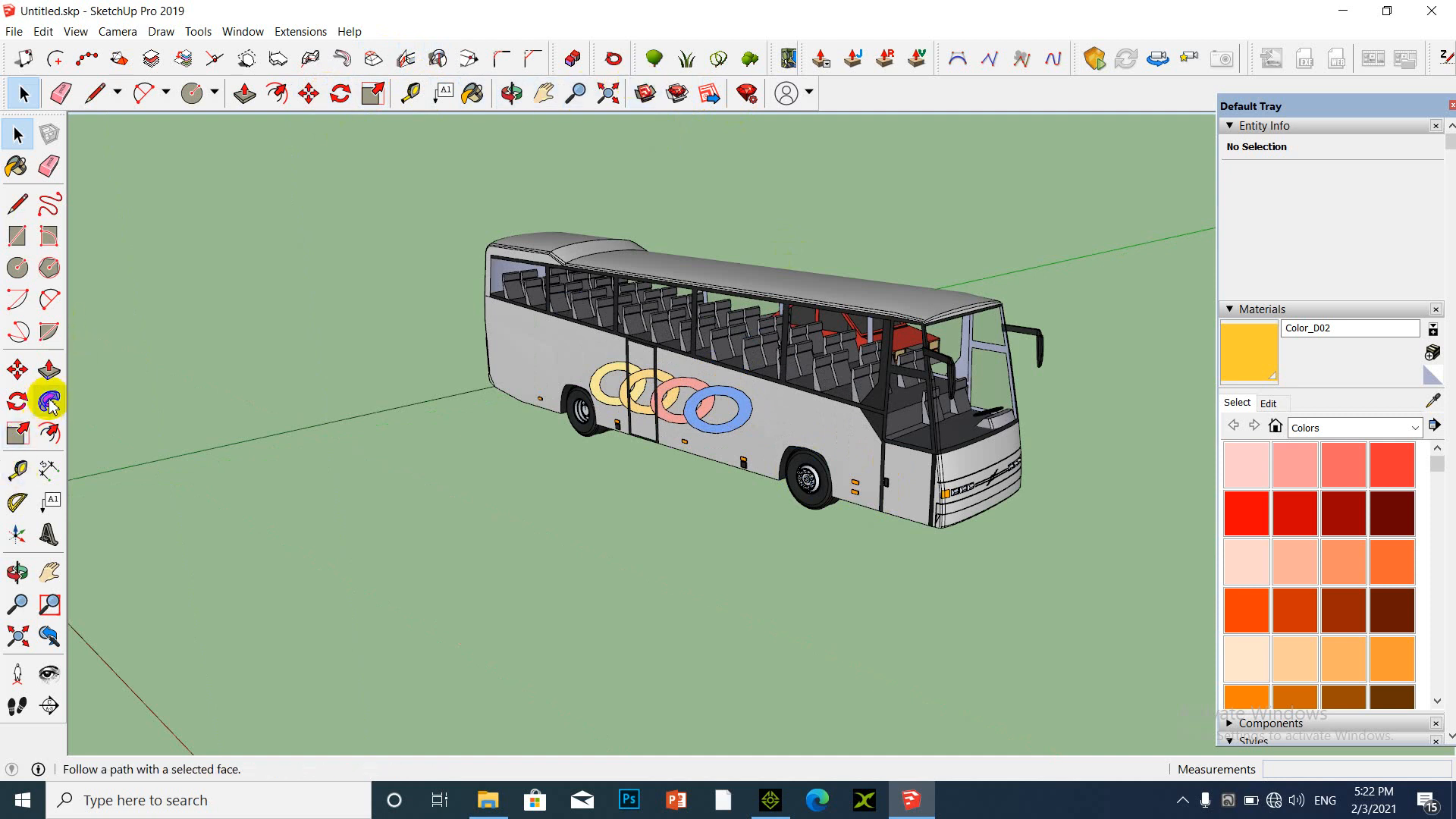
left_click(16, 572)
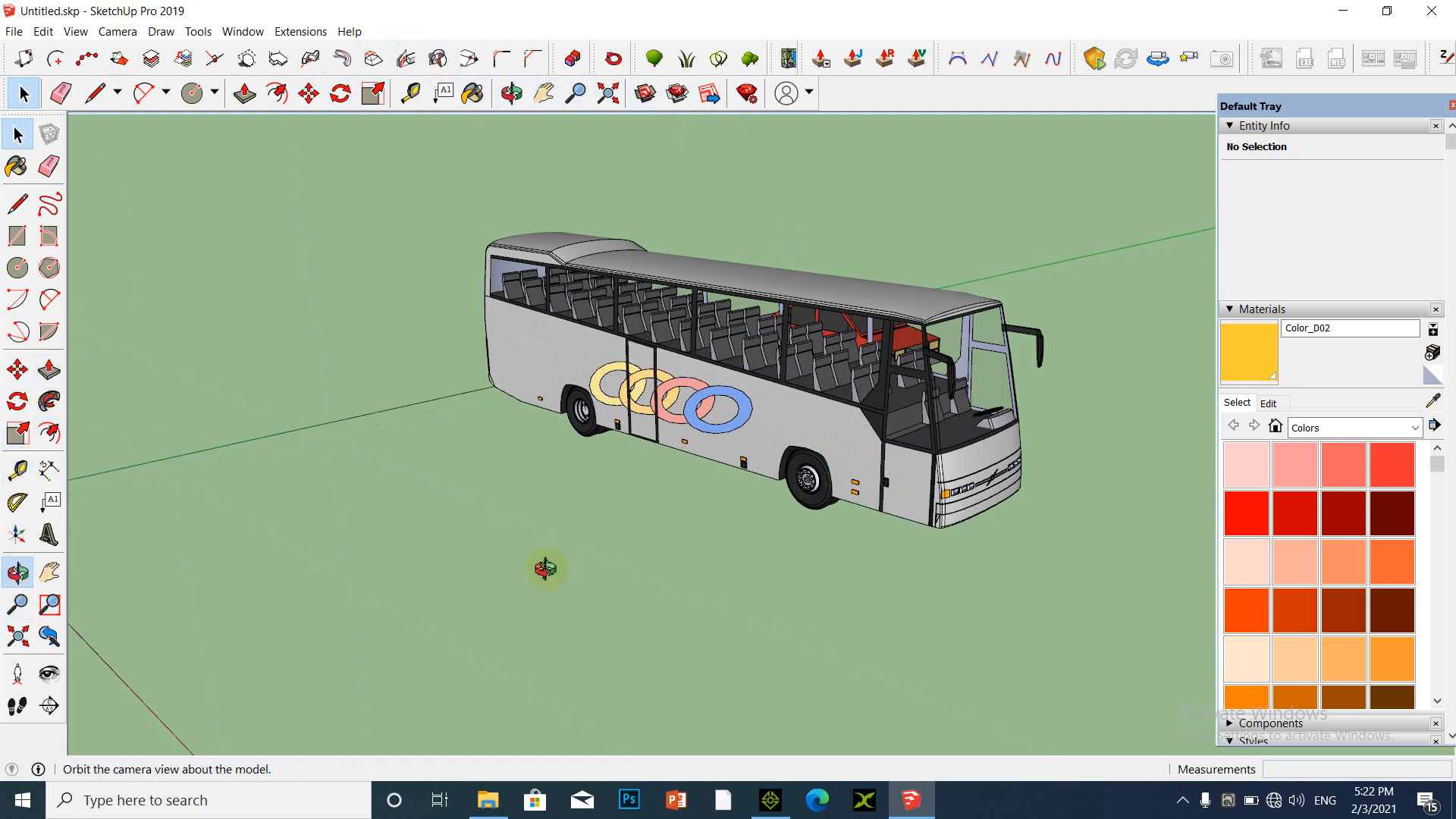
left_click_drag(546, 568, 781, 470)
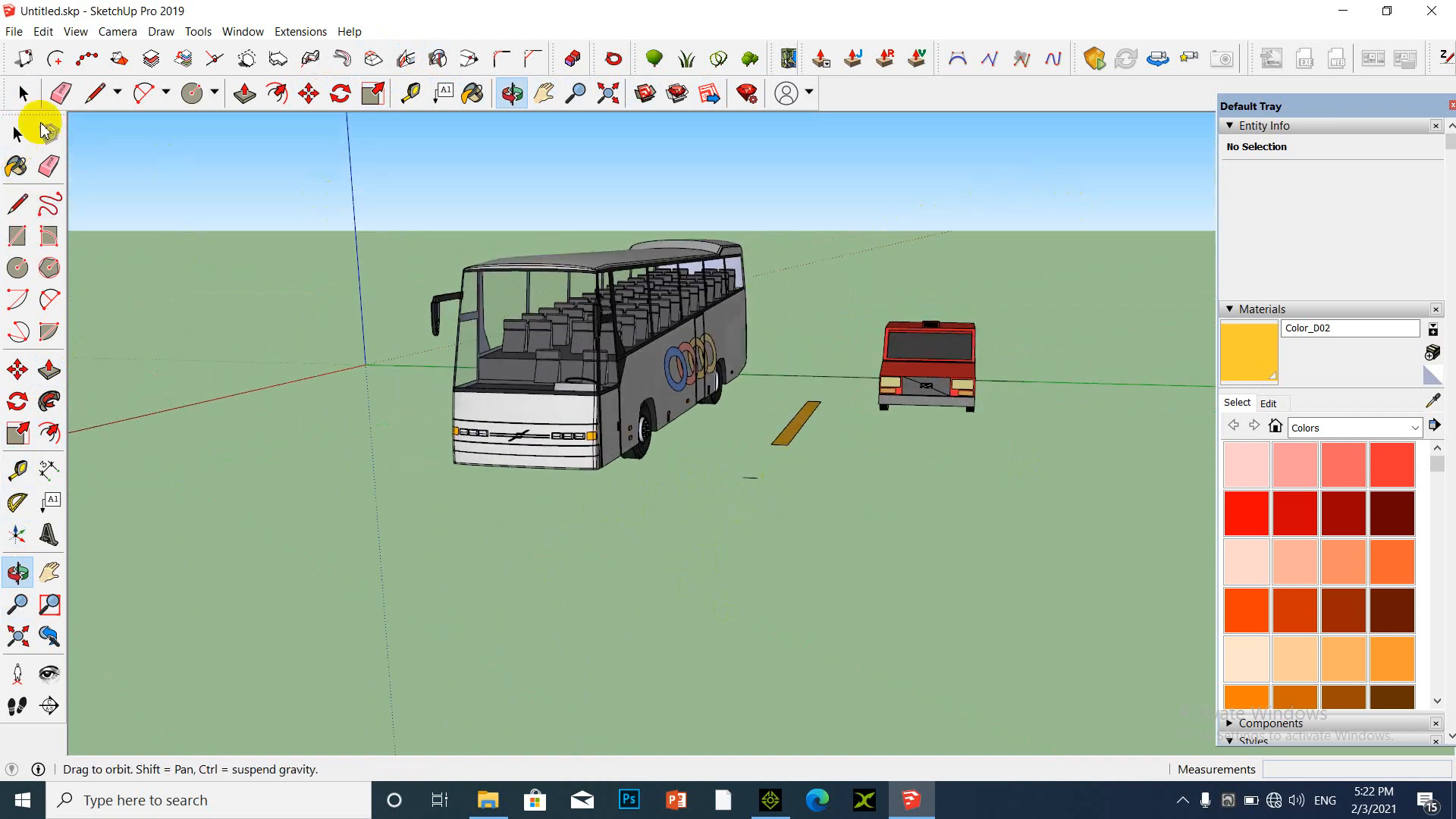
left_click(22, 96)
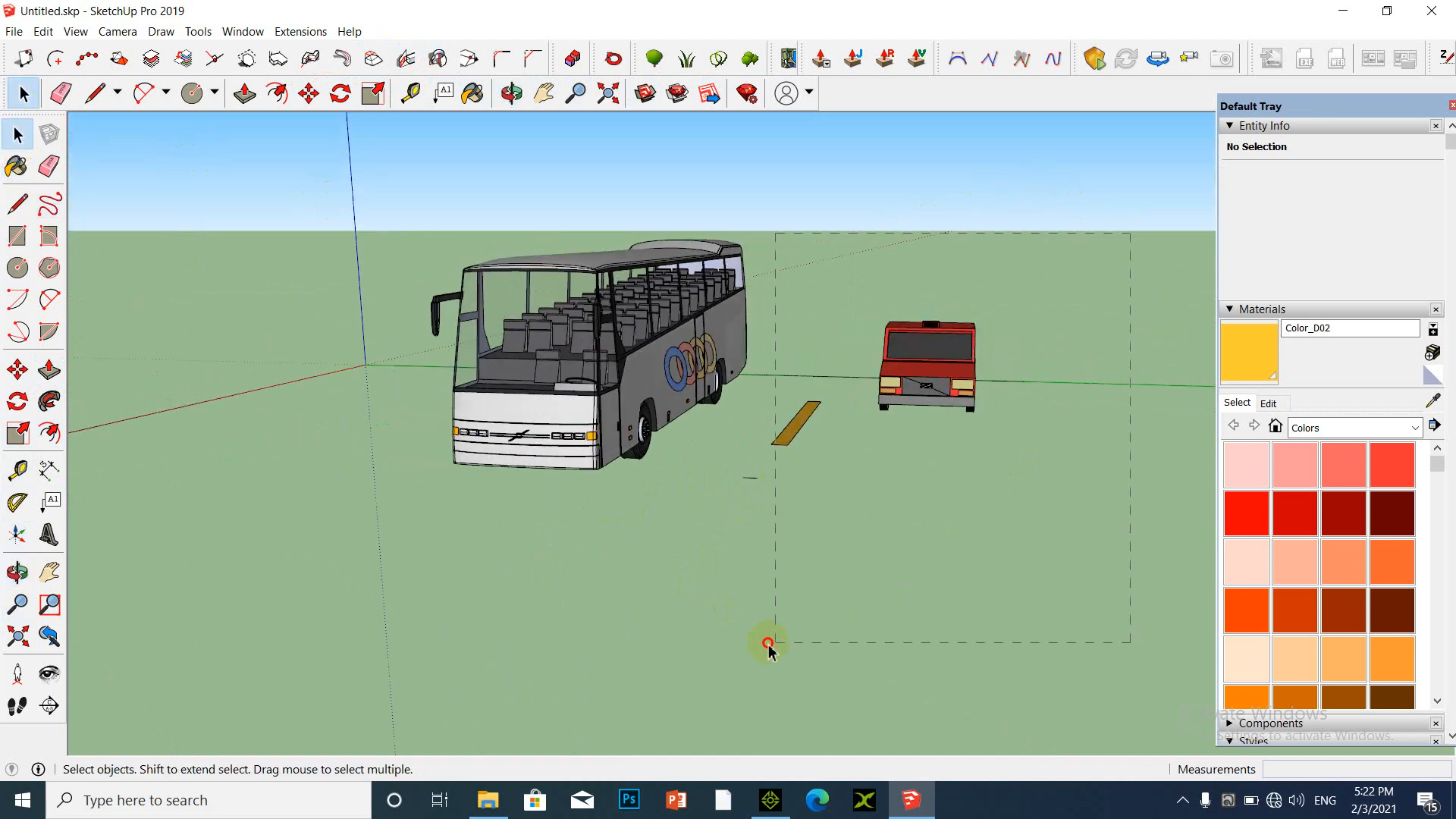
left_click_drag(768, 645, 766, 646)
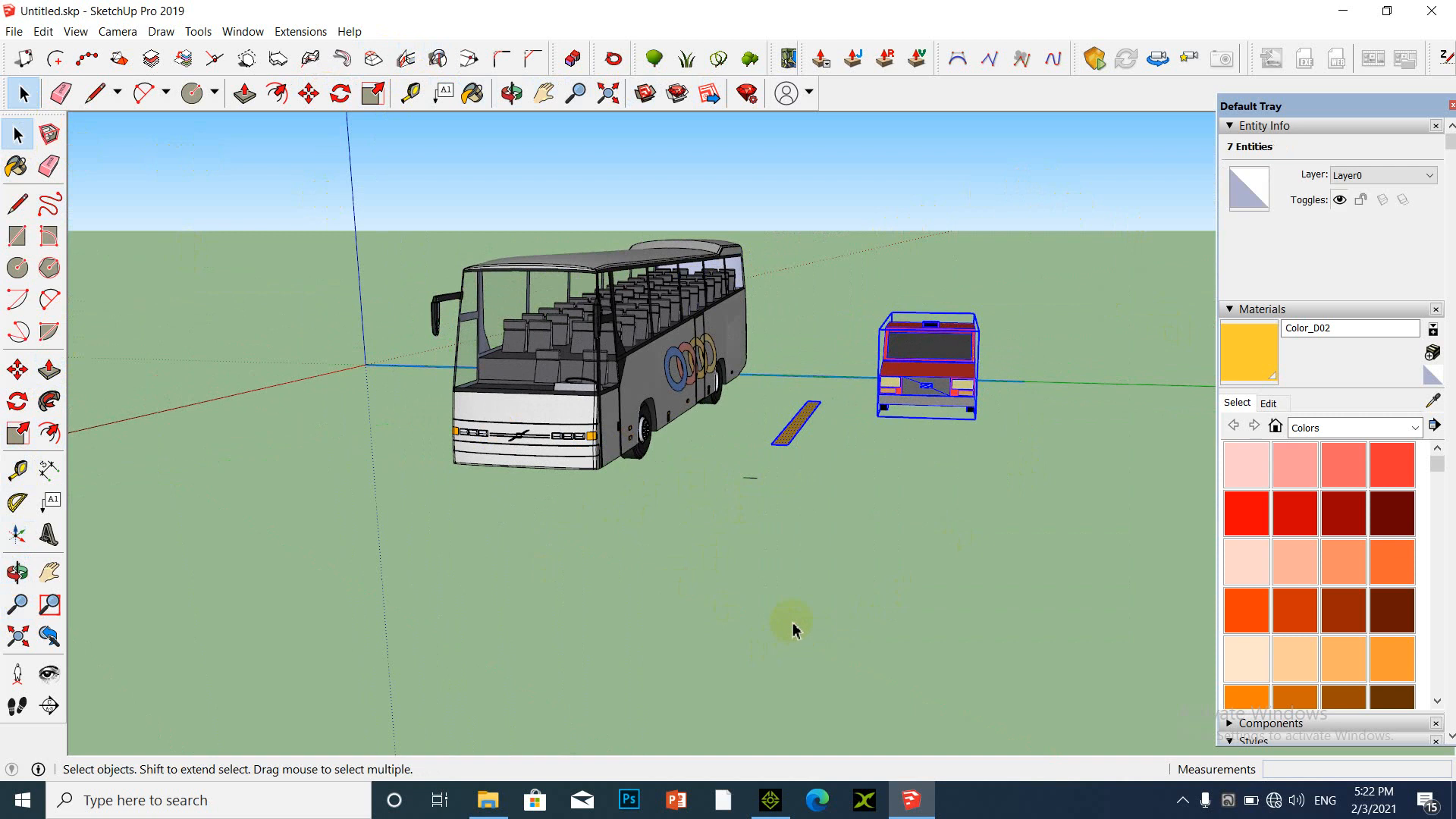
key("Delete")
left_click_drag(819, 429, 699, 536)
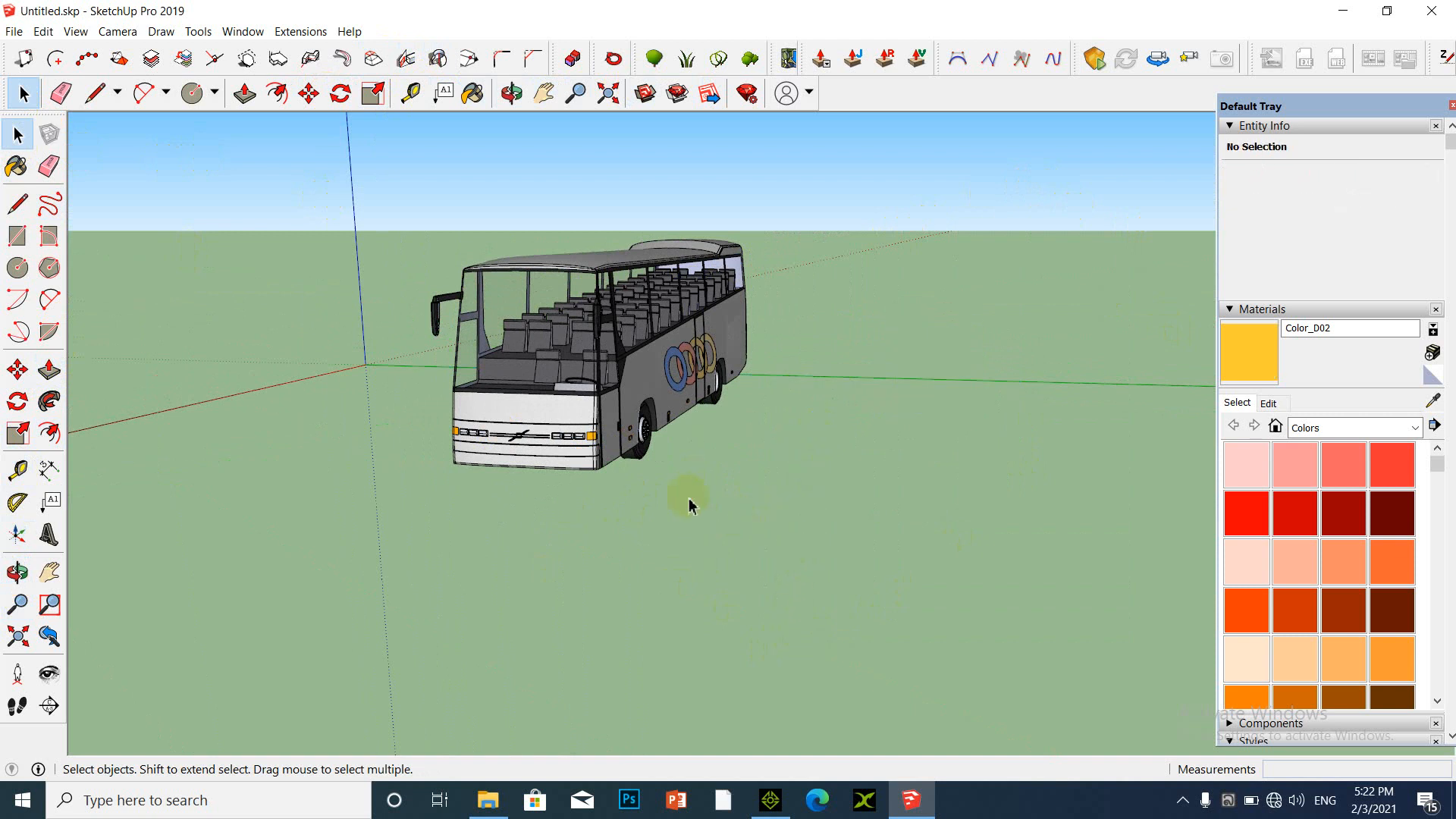
Select the whole bus with everything left in the model and make it a group.
scroll(576, 471, "up", 2)
scroll(583, 474, "down", 4)
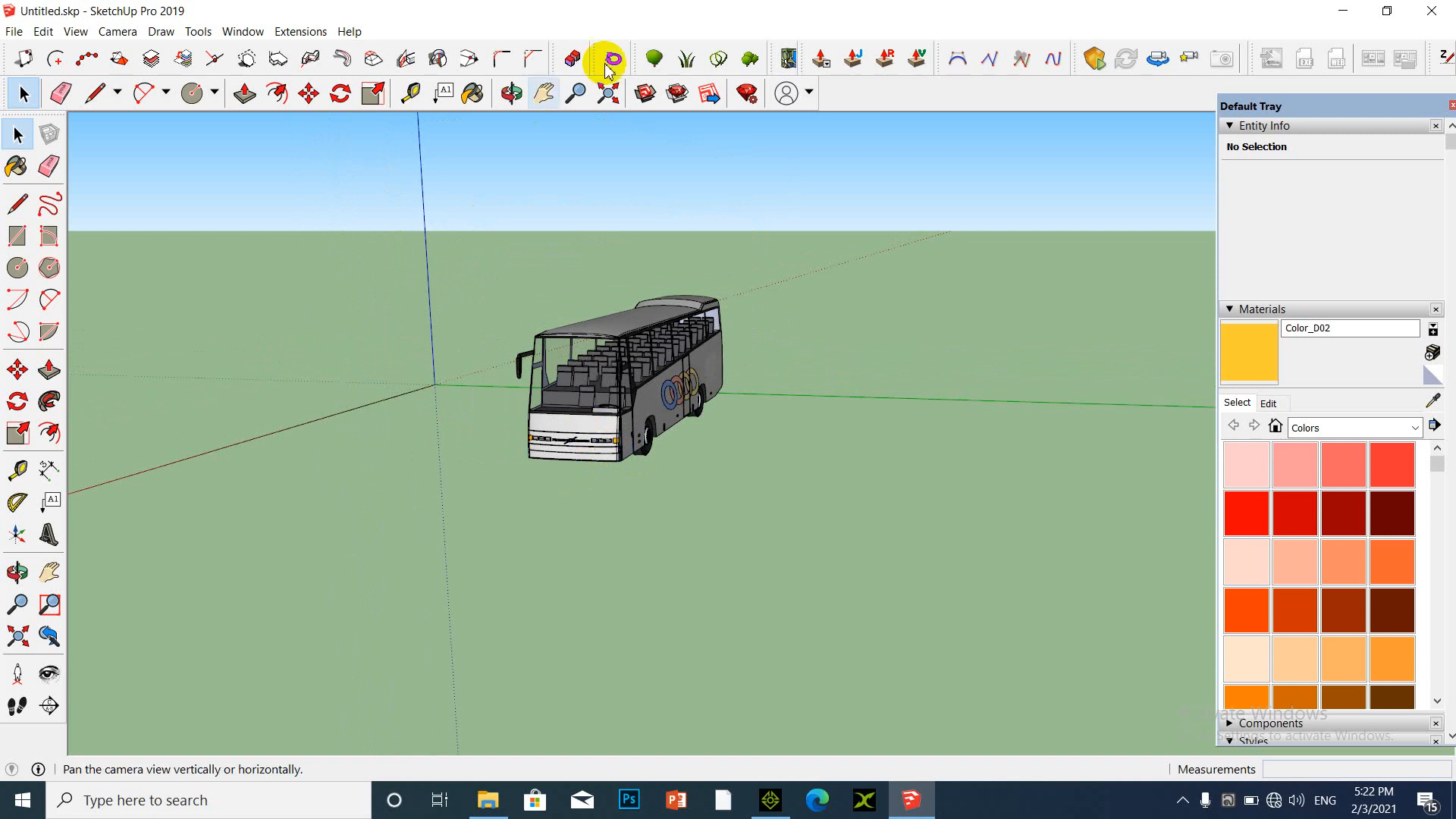
left_click(511, 93)
left_click_drag(634, 497, 750, 530)
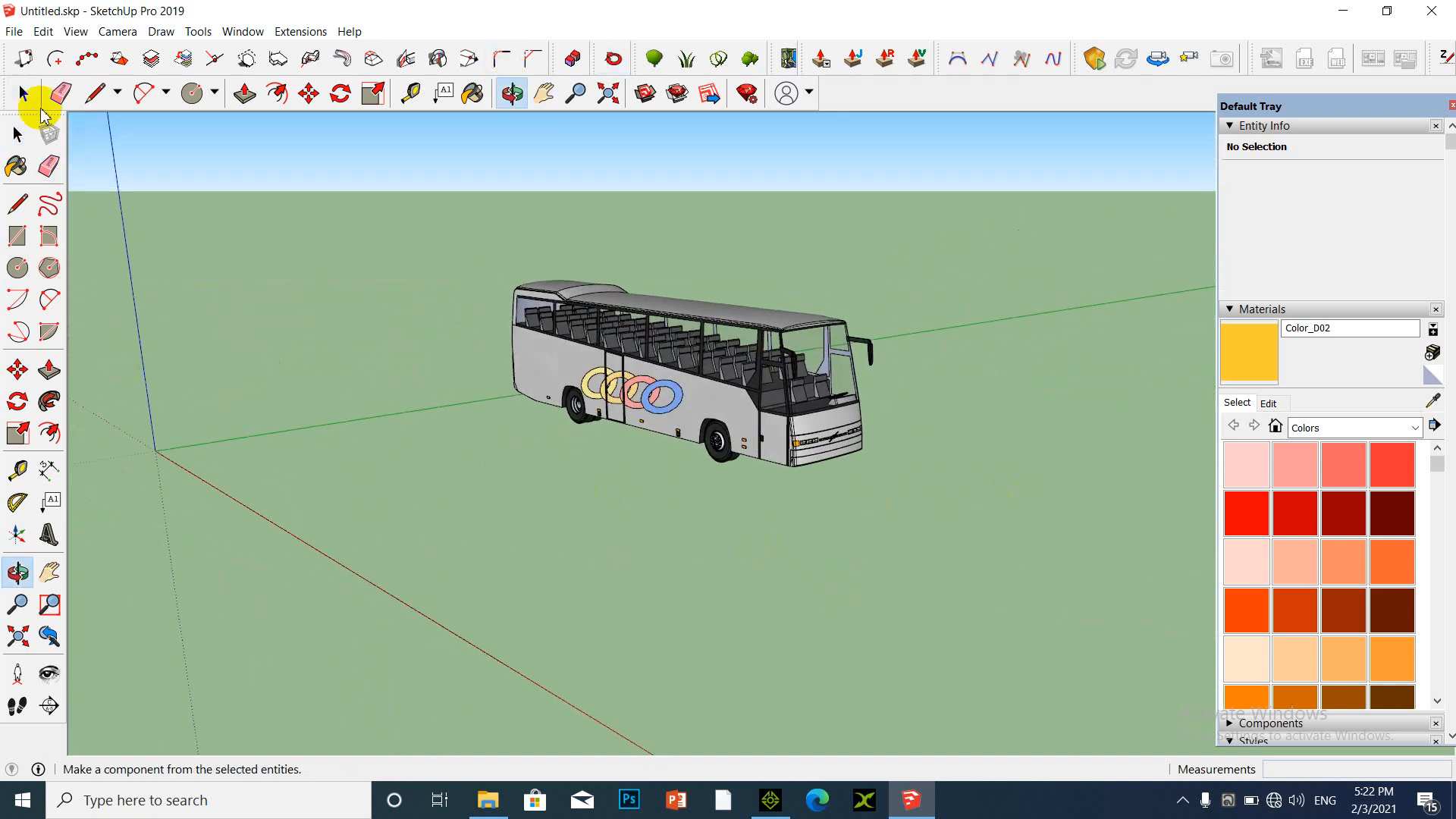
left_click(23, 93)
left_click_drag(425, 671, 424, 673)
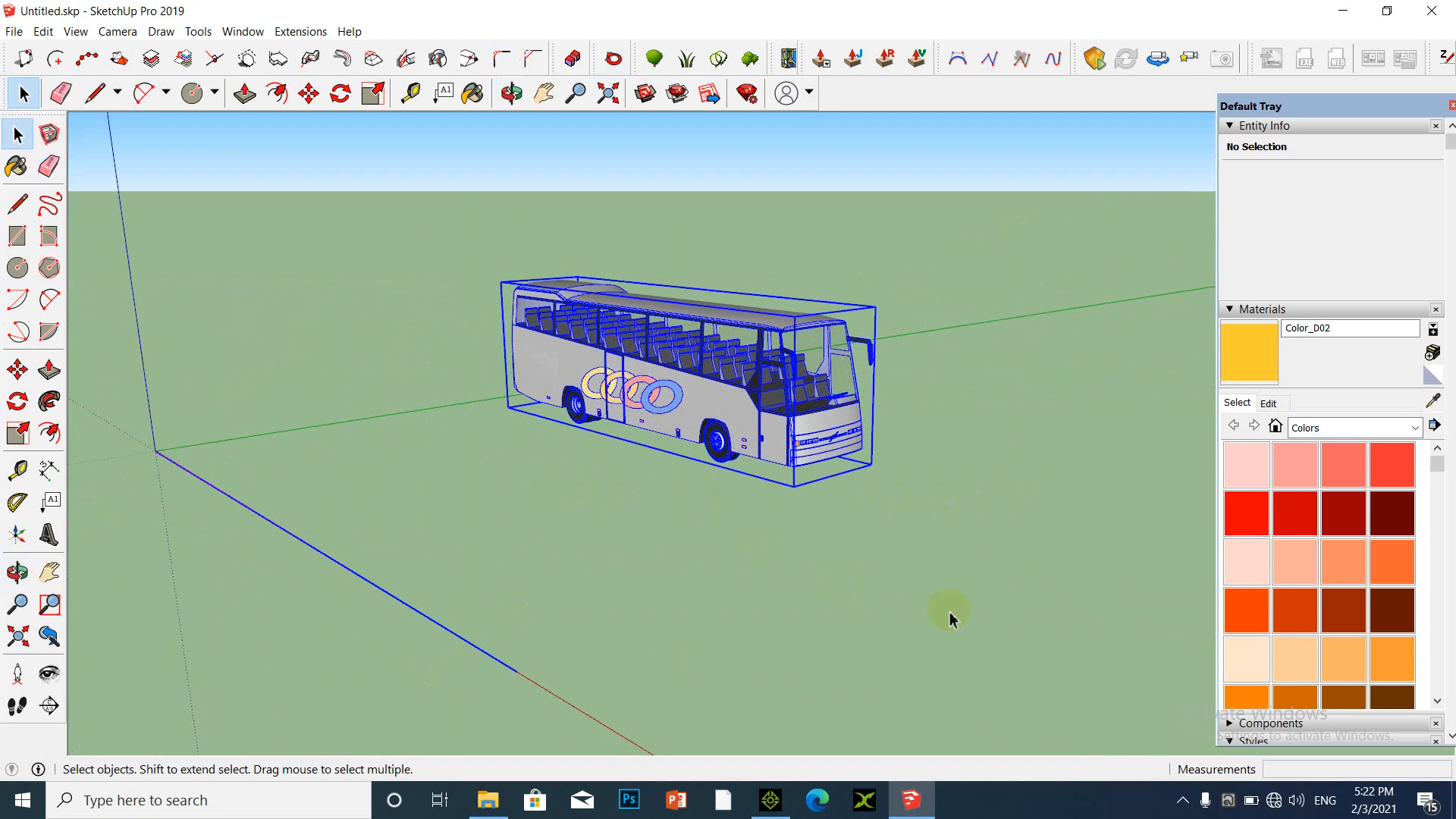
right_click(655, 379)
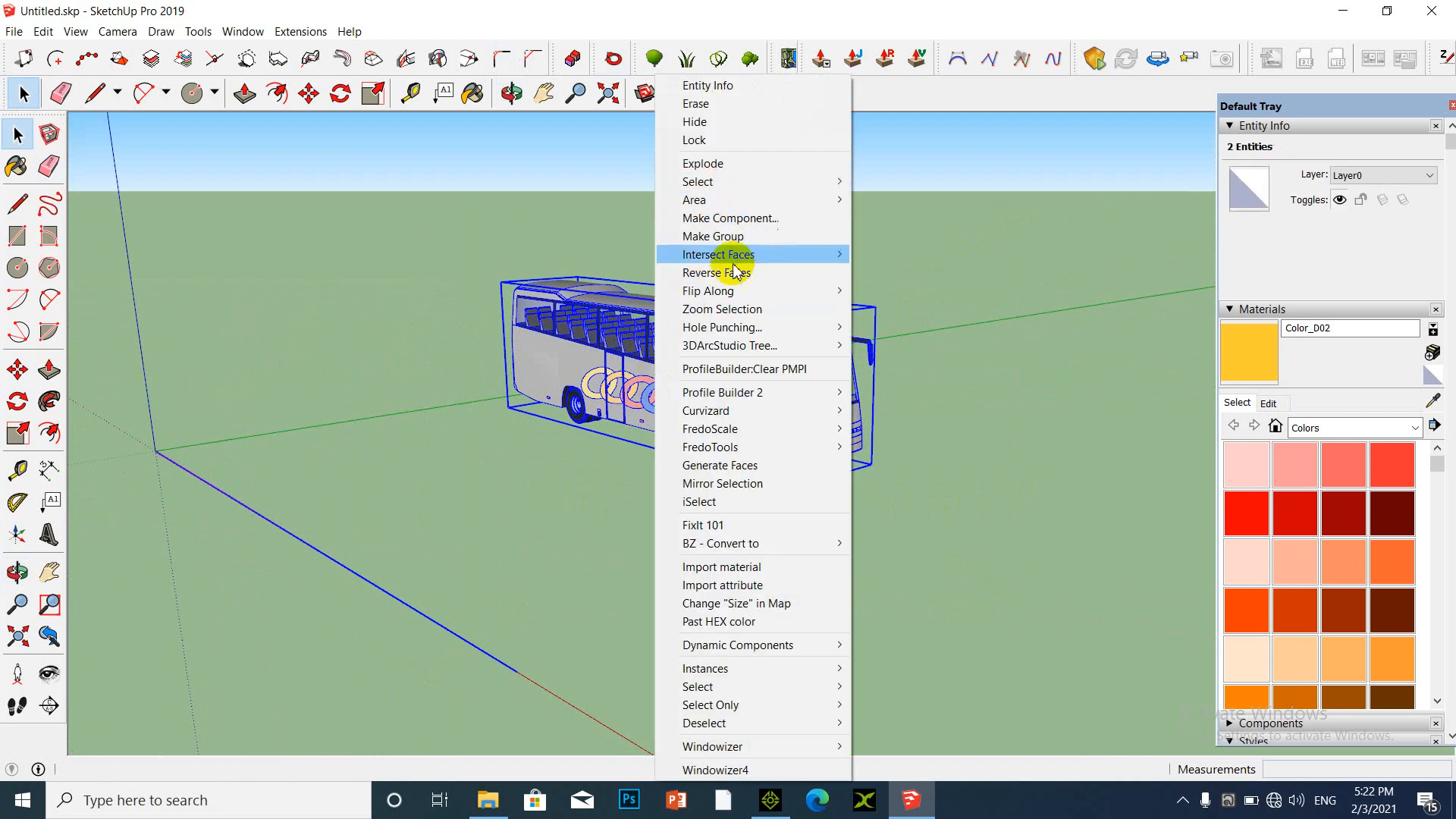
left_click(724, 235)
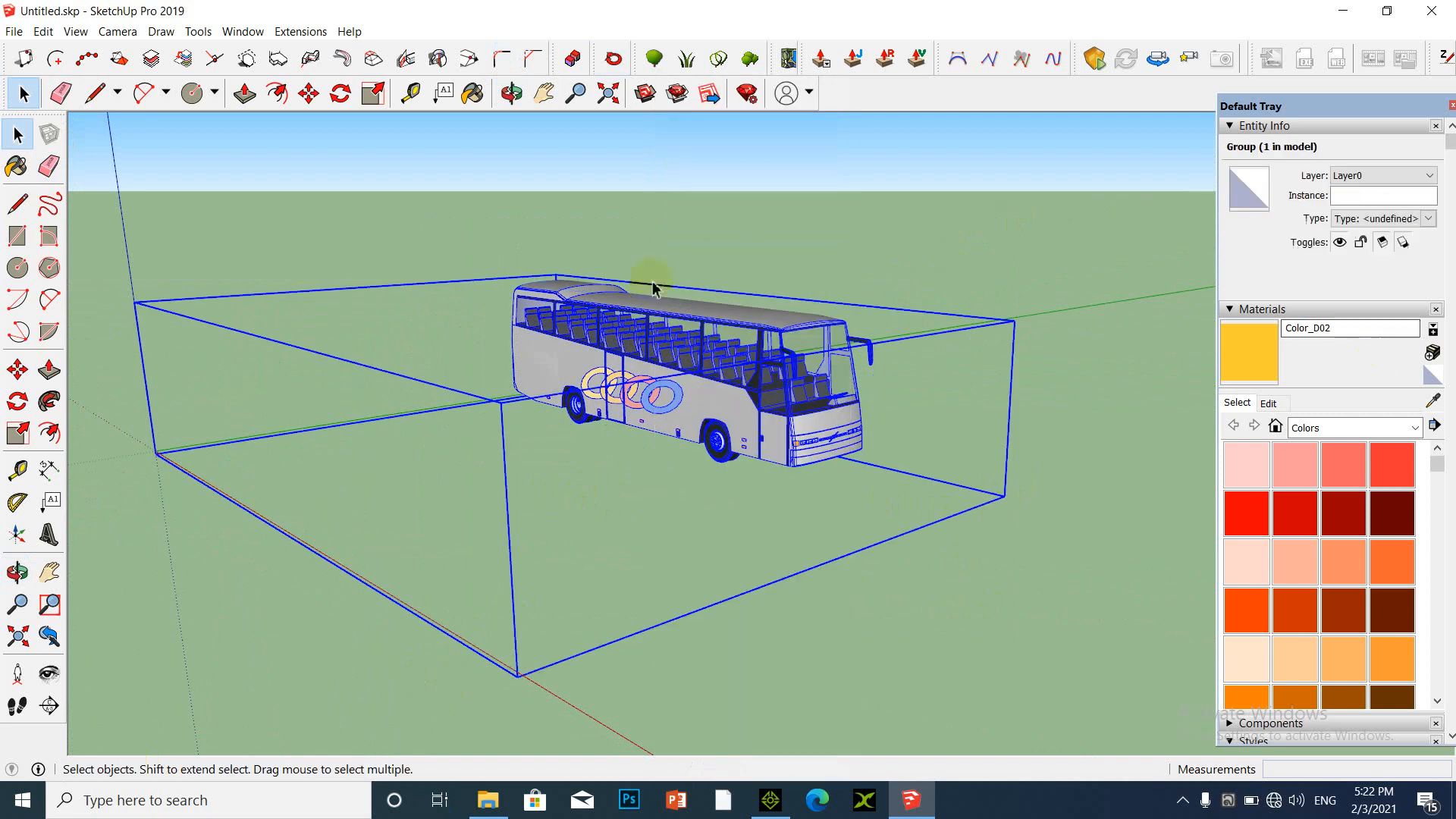
Start a 3D model export of the grouped bus as an OBJ file.
right_click(753, 339)
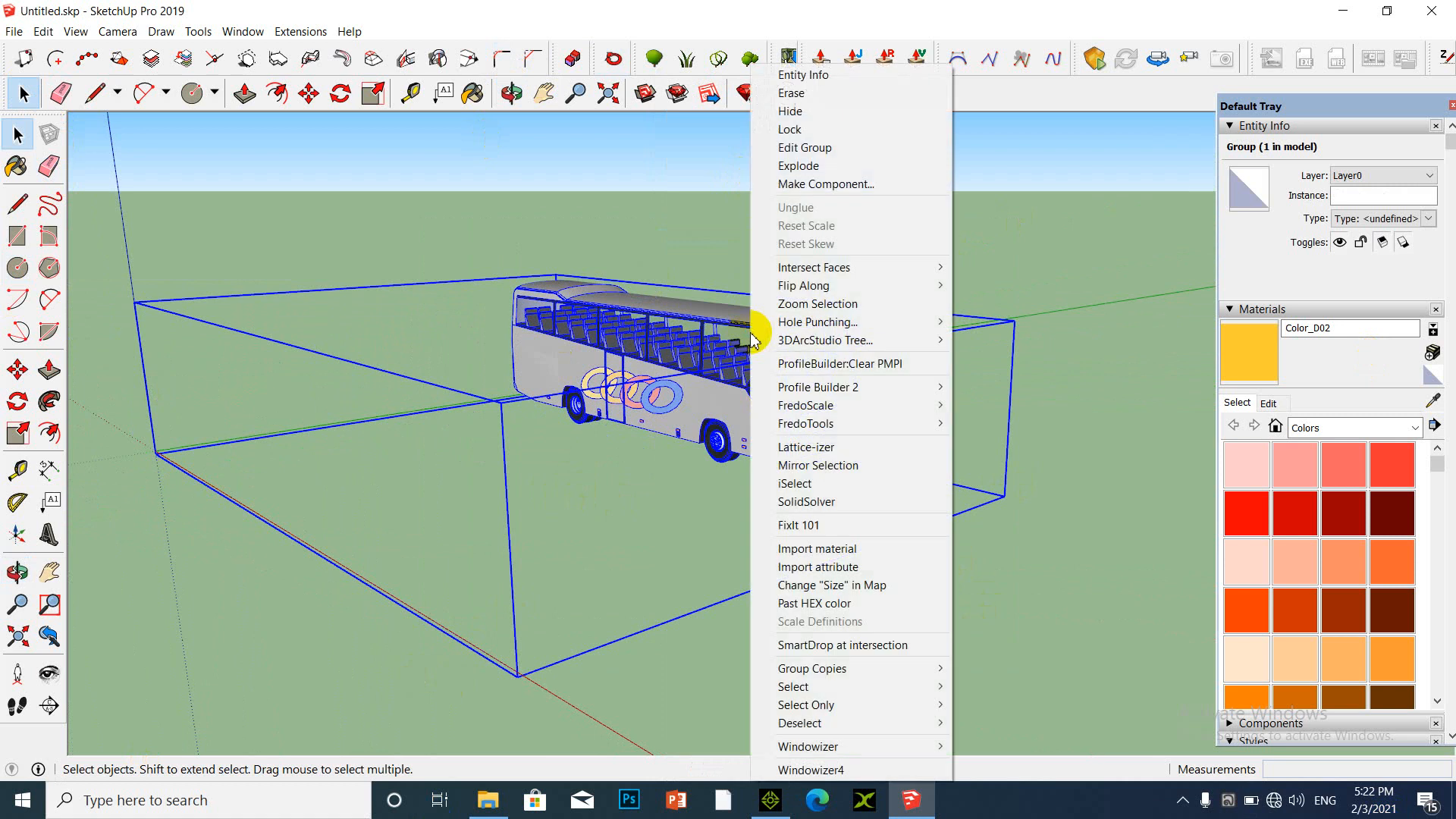
left_click(13, 31)
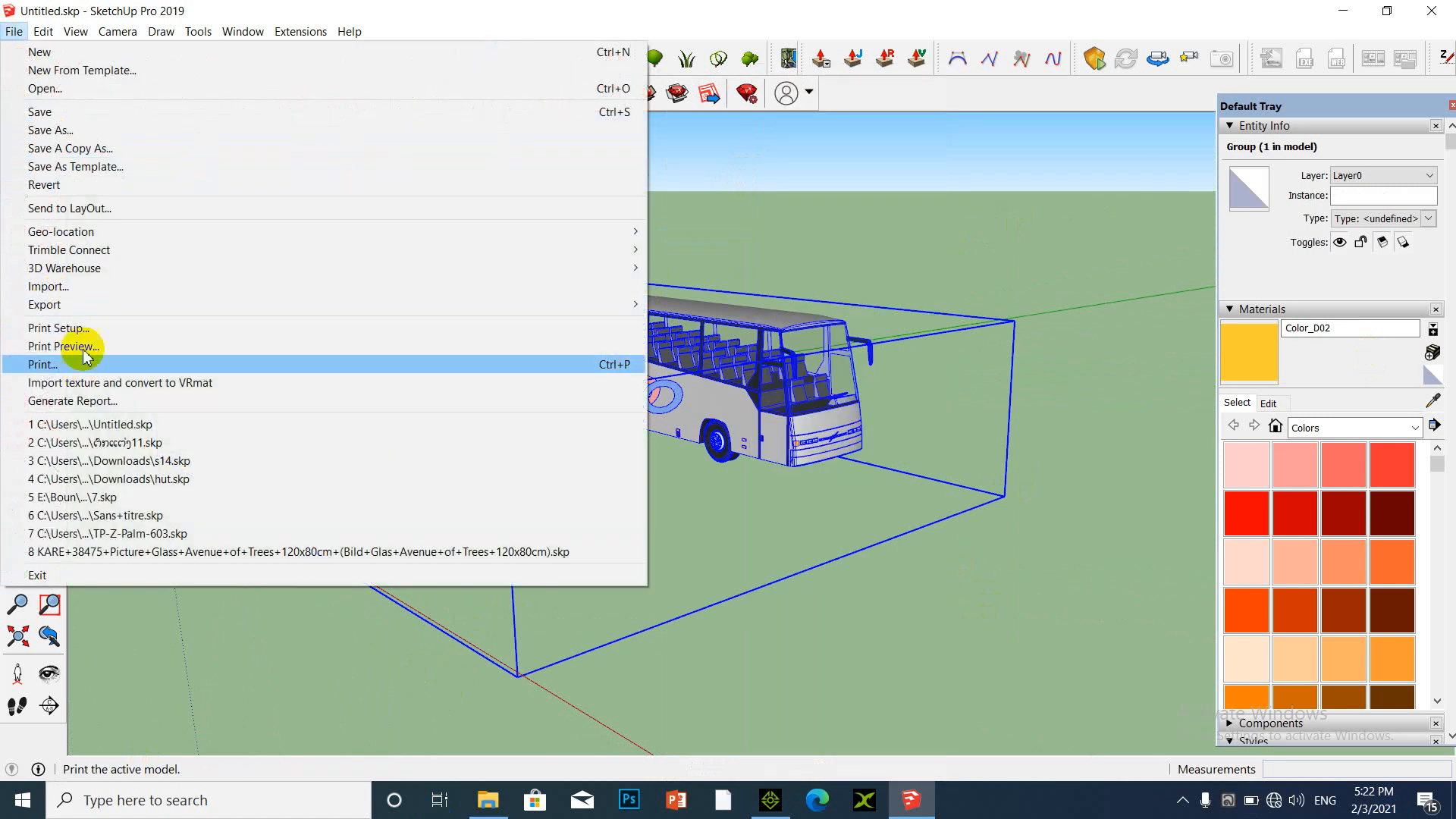
mouse_move(99, 307)
left_click(770, 310)
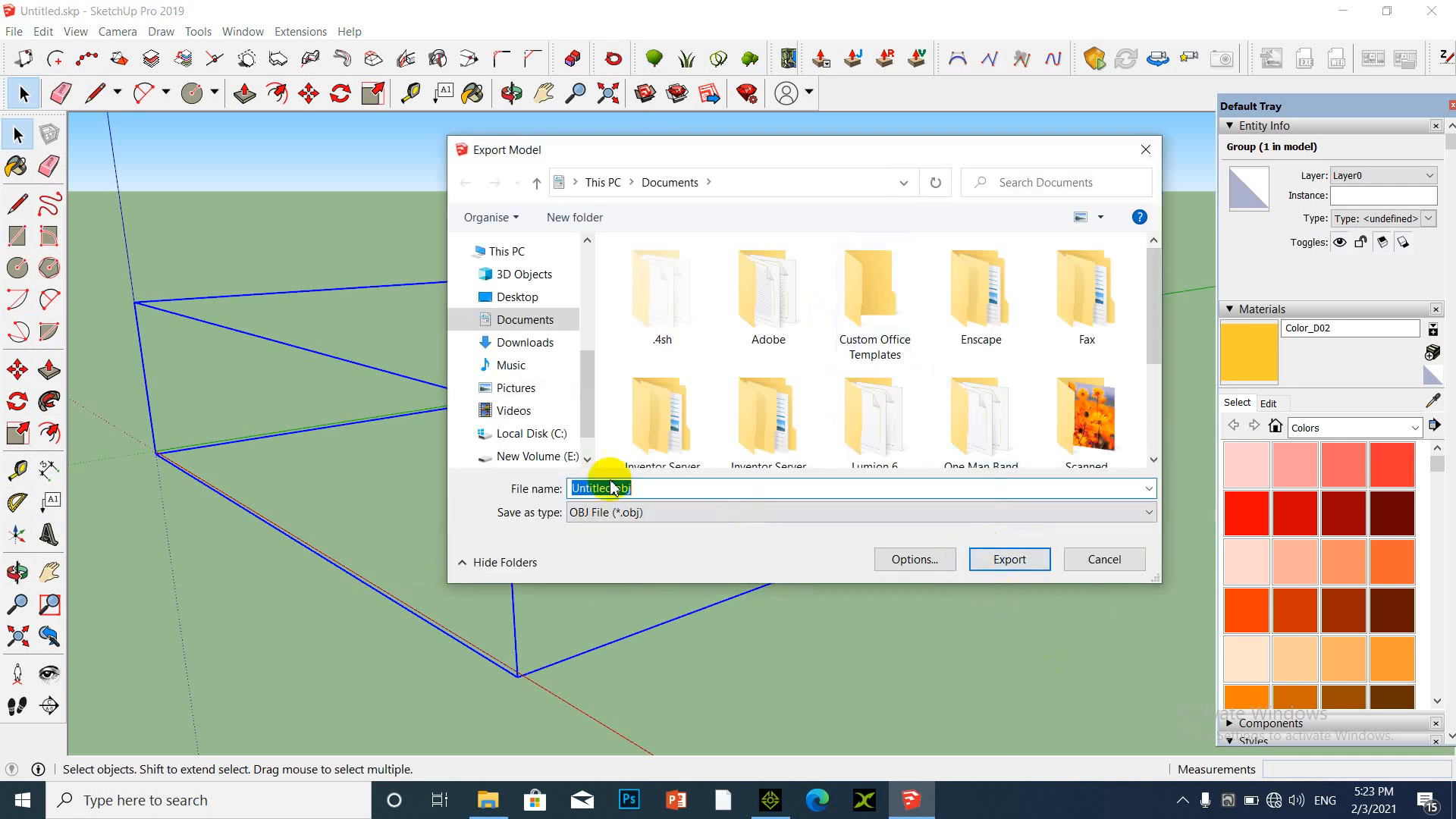
Set the export location to the "texture for cartoon" folder inside "cartoon Boun" on New Volume (E:).
scroll(533, 368, "down", 1)
left_click(529, 402)
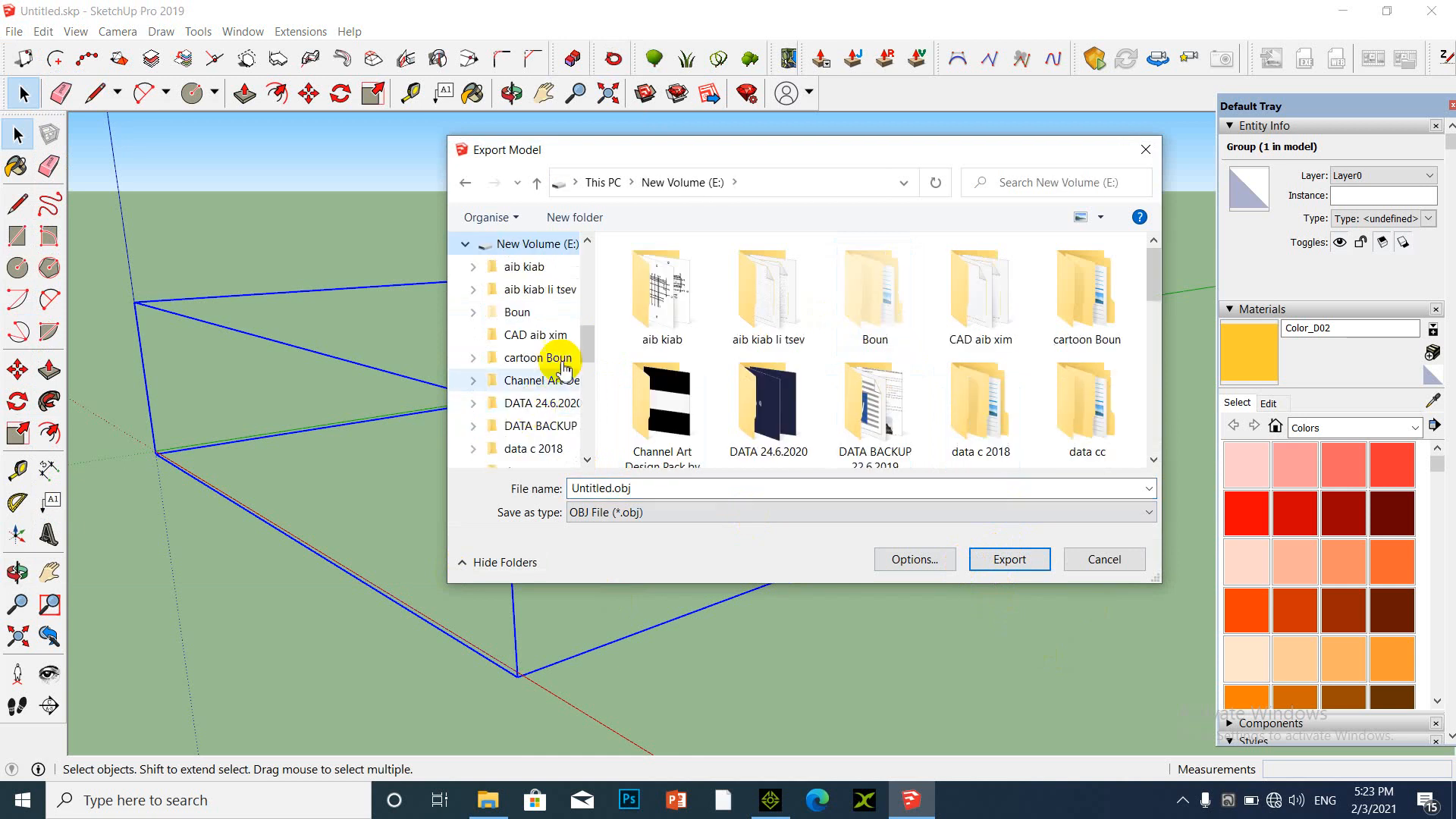
scroll(556, 360, "up", 1)
scroll(789, 334, "down", 5)
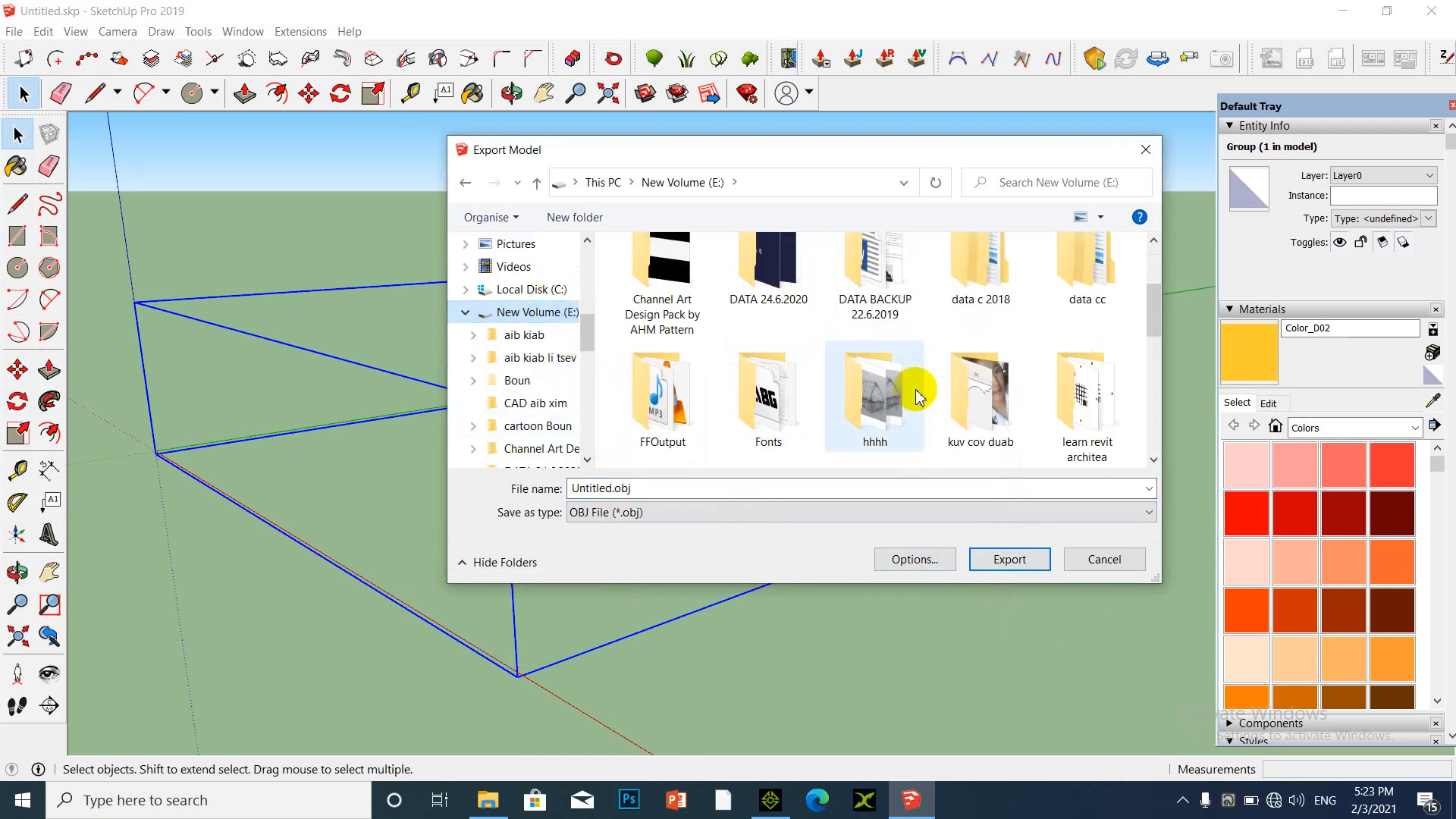
scroll(1019, 399, "up", 2)
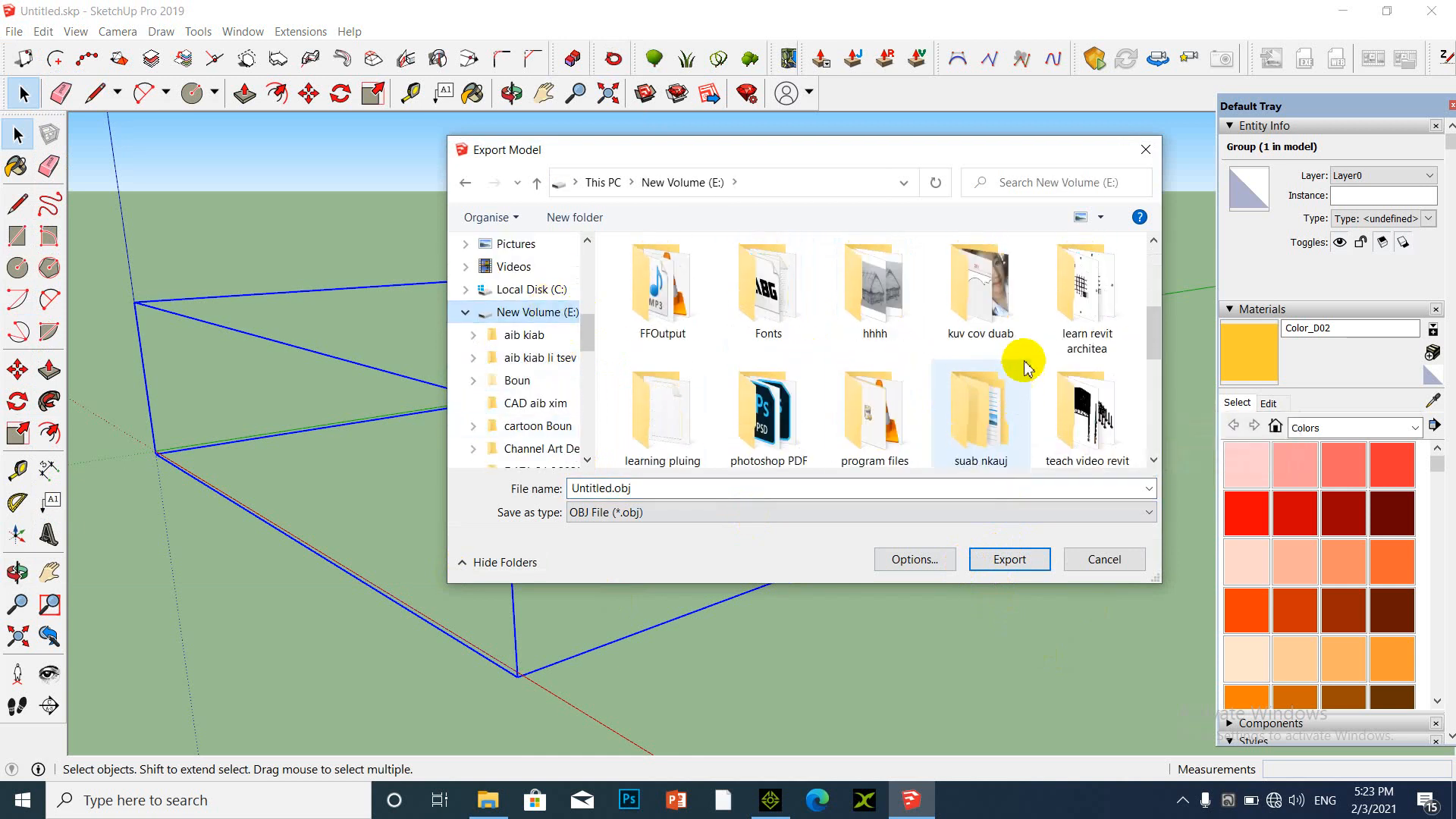
scroll(879, 371, "down", 2)
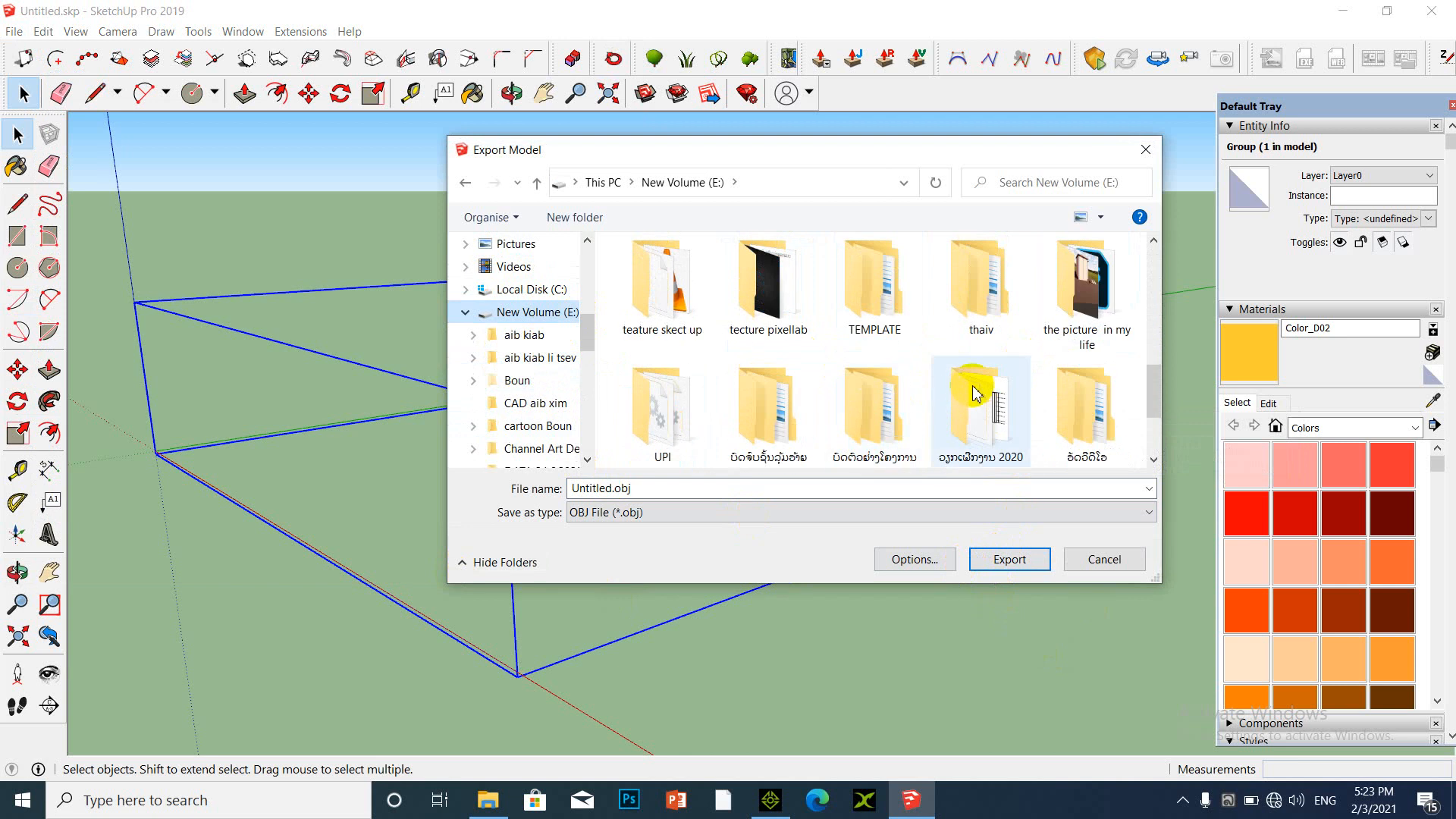
scroll(811, 383, "down", 1)
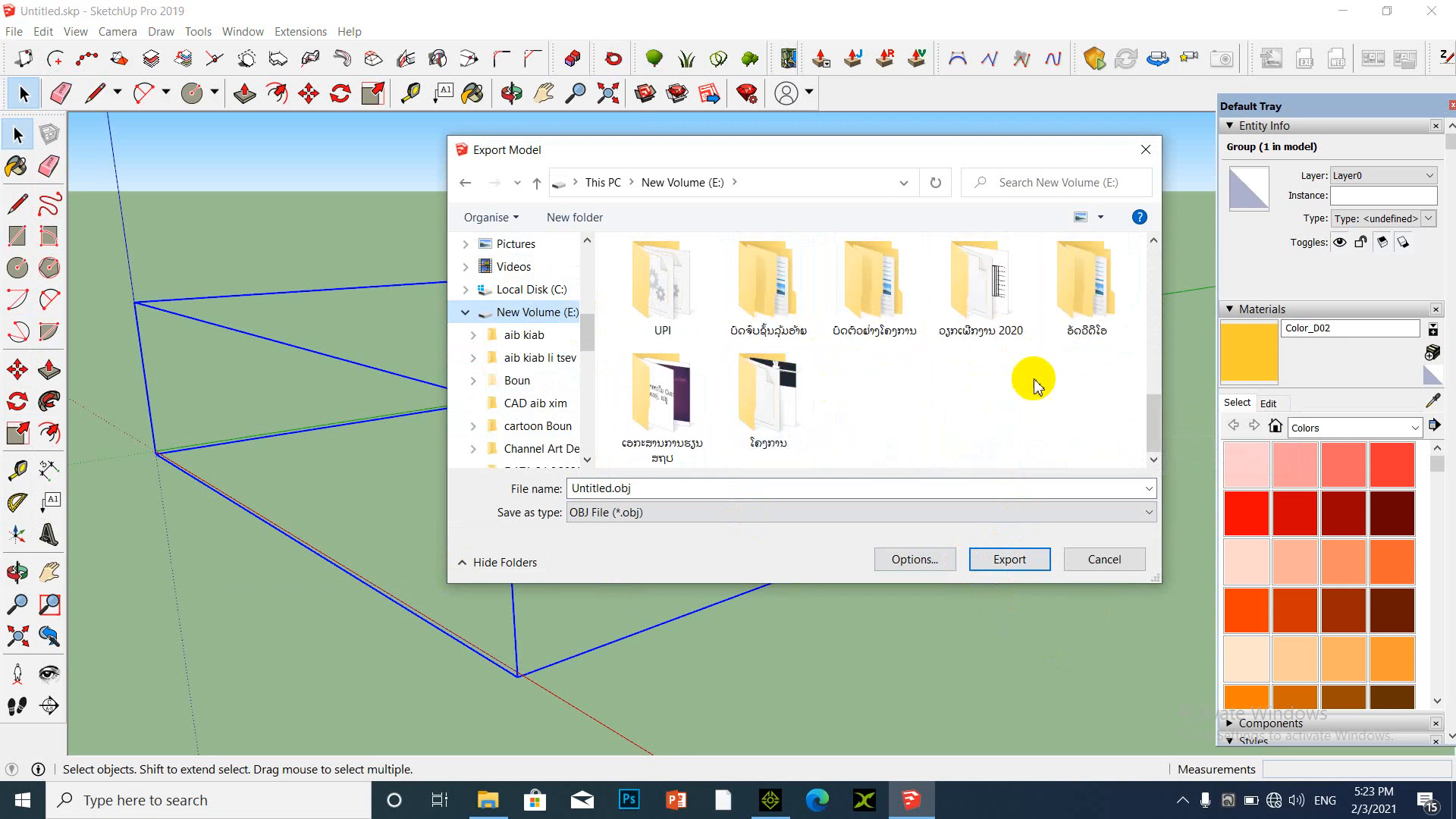
scroll(841, 409, "up", 1)
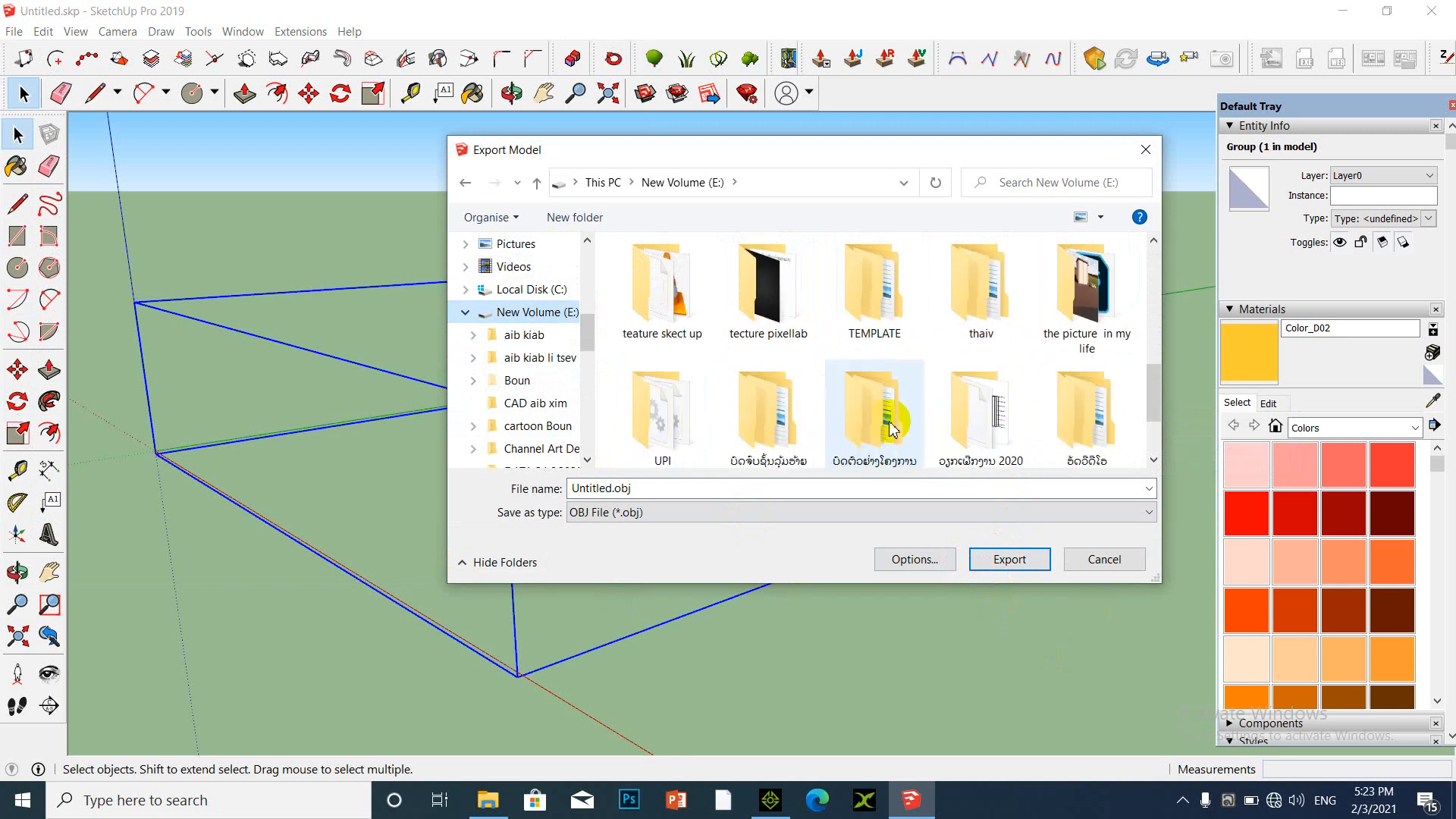
scroll(948, 326, "up", 1)
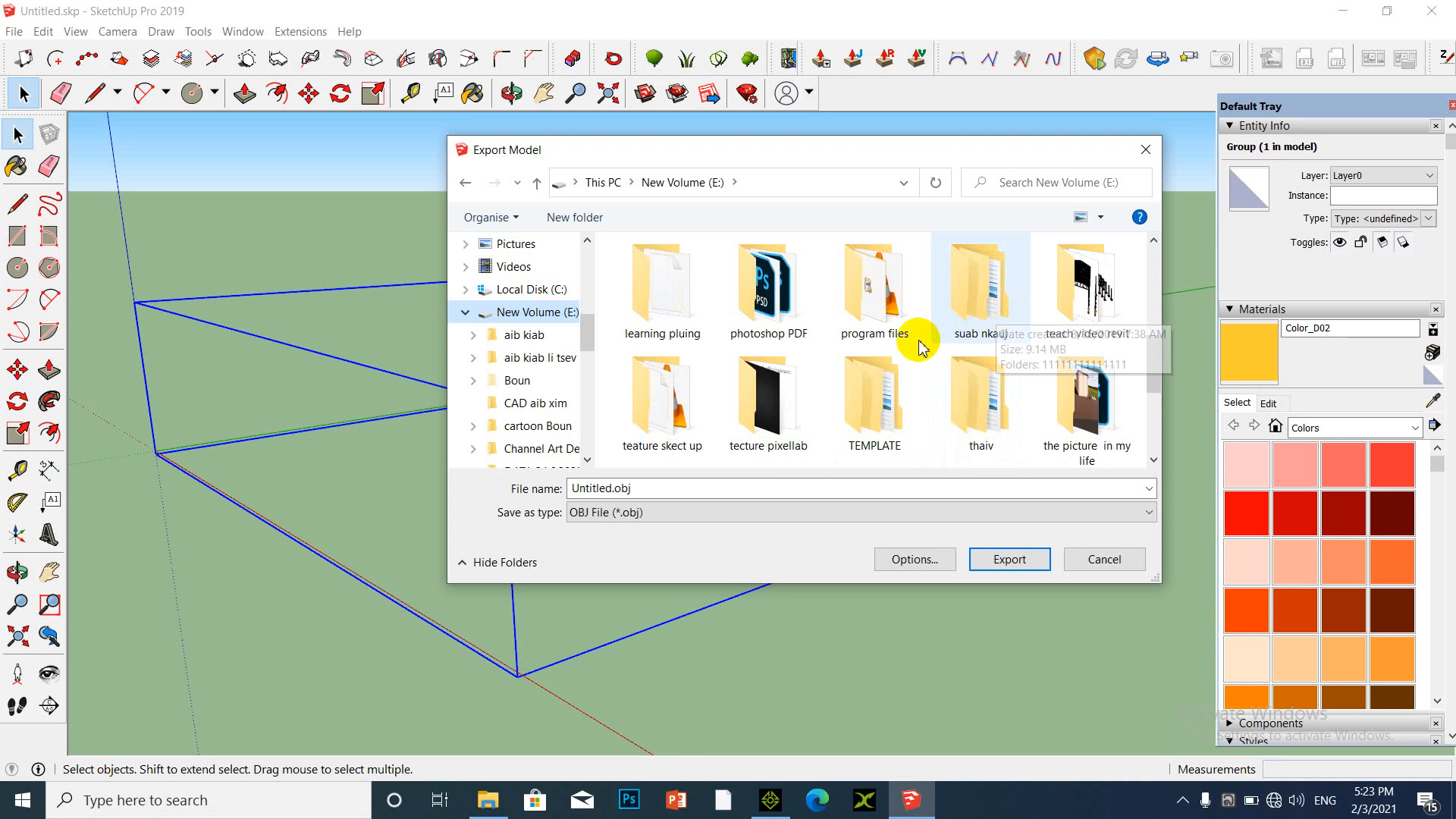
scroll(883, 343, "down", 1)
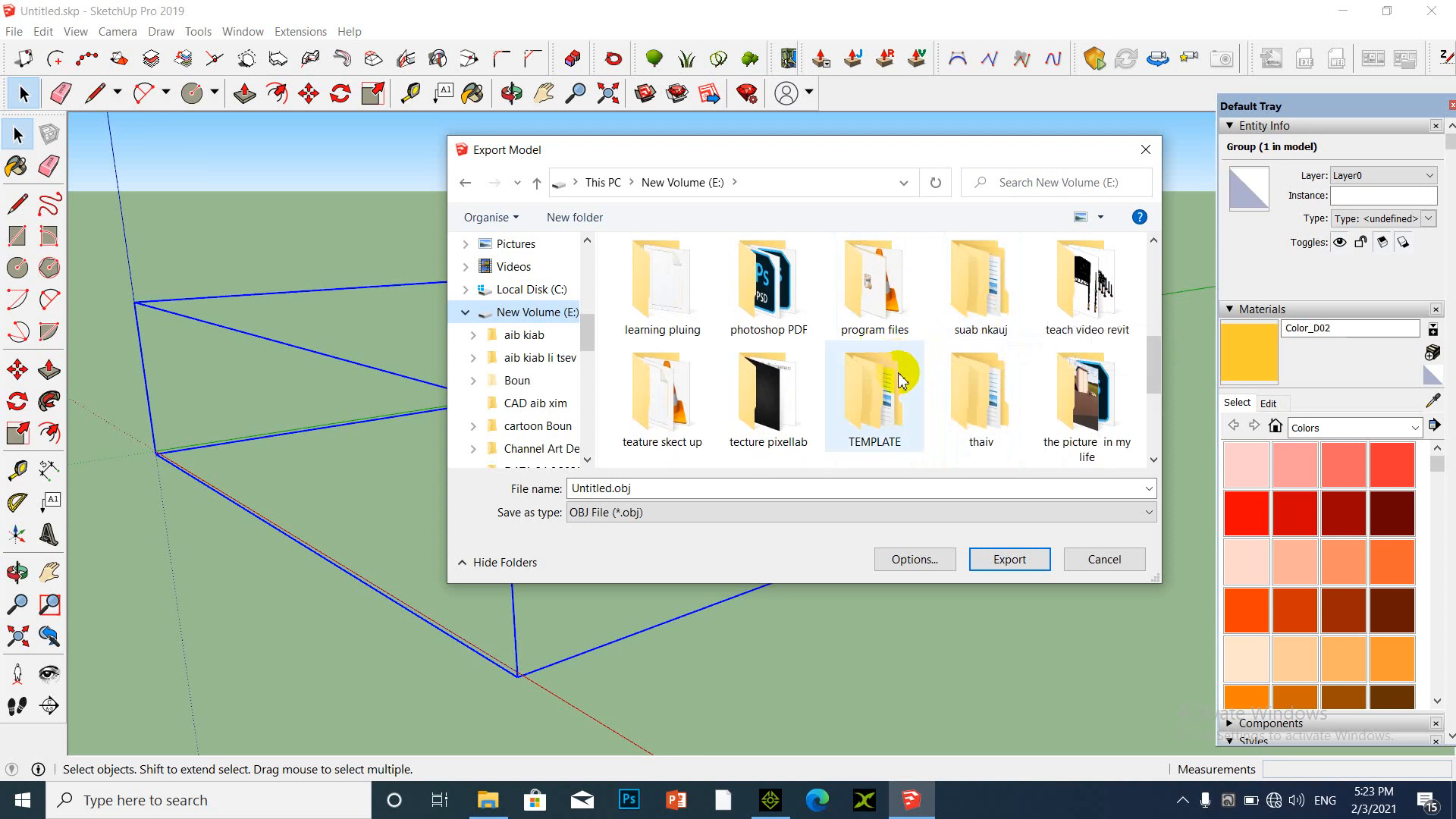
scroll(901, 379, "down", 1)
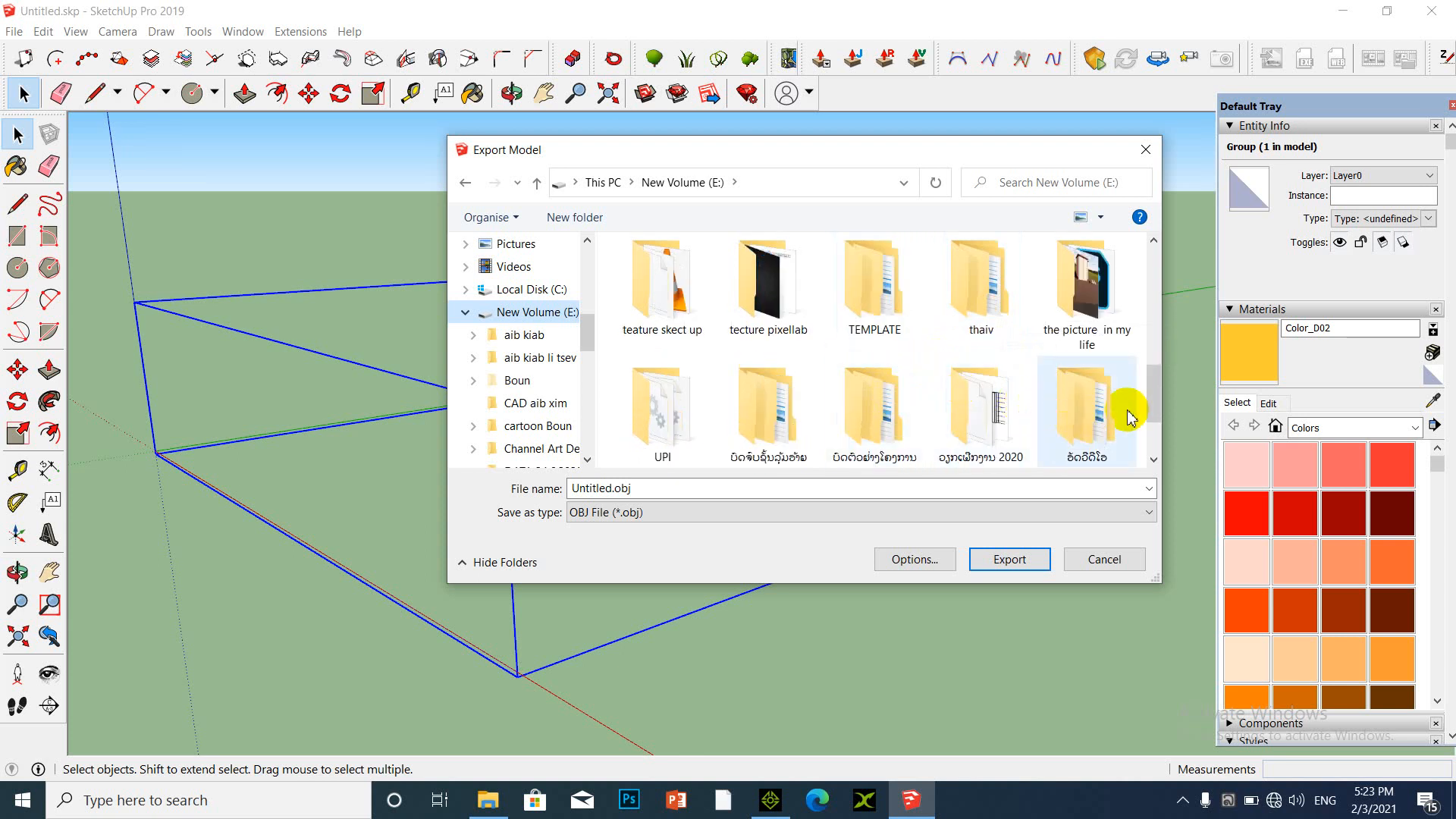
left_click_drag(1153, 389, 1151, 285)
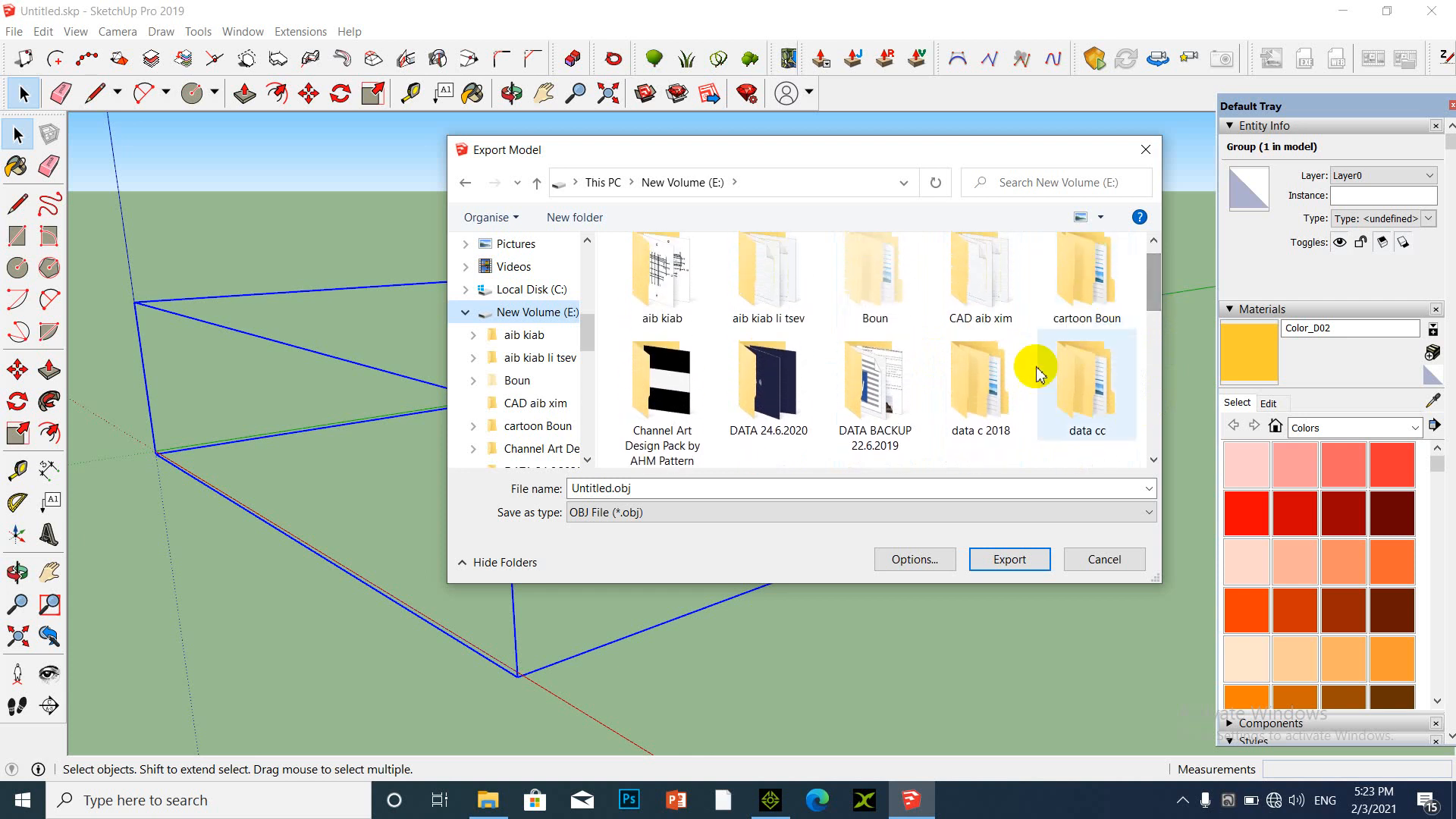
double_click(1078, 319)
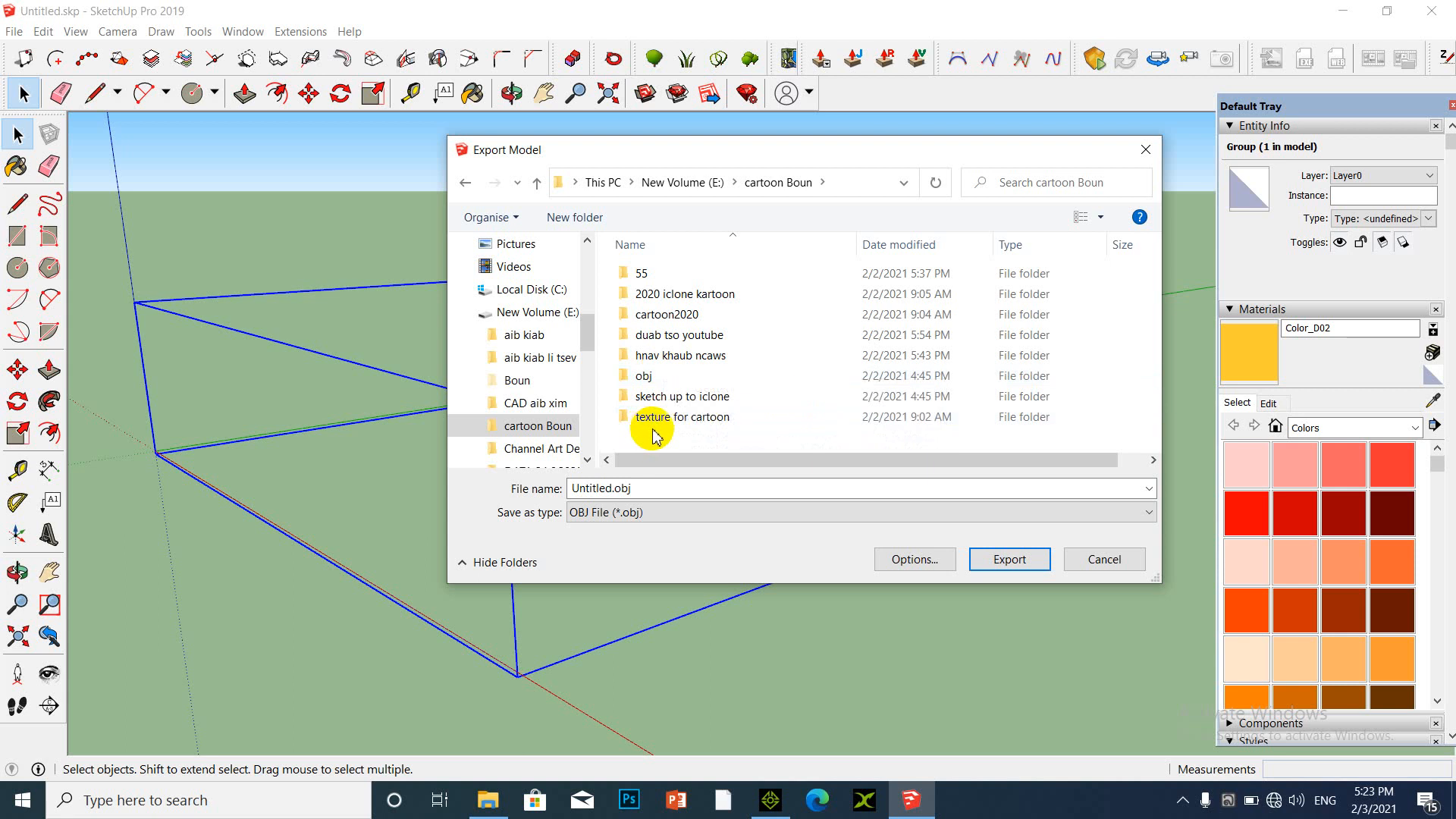
double_click(695, 427)
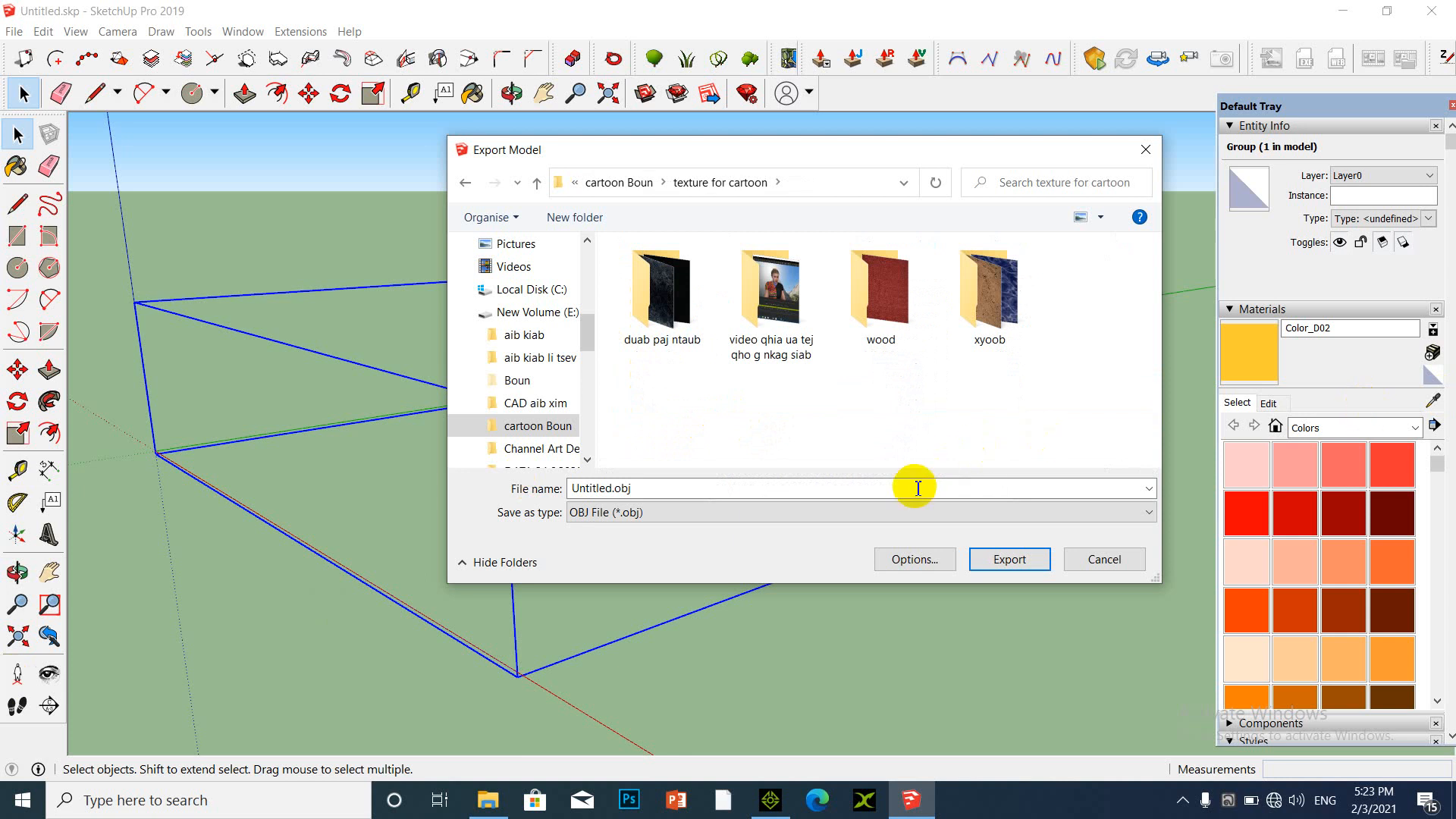
Name the OBJ file 123, export the bus model and dismiss the export results.
left_click(677, 489)
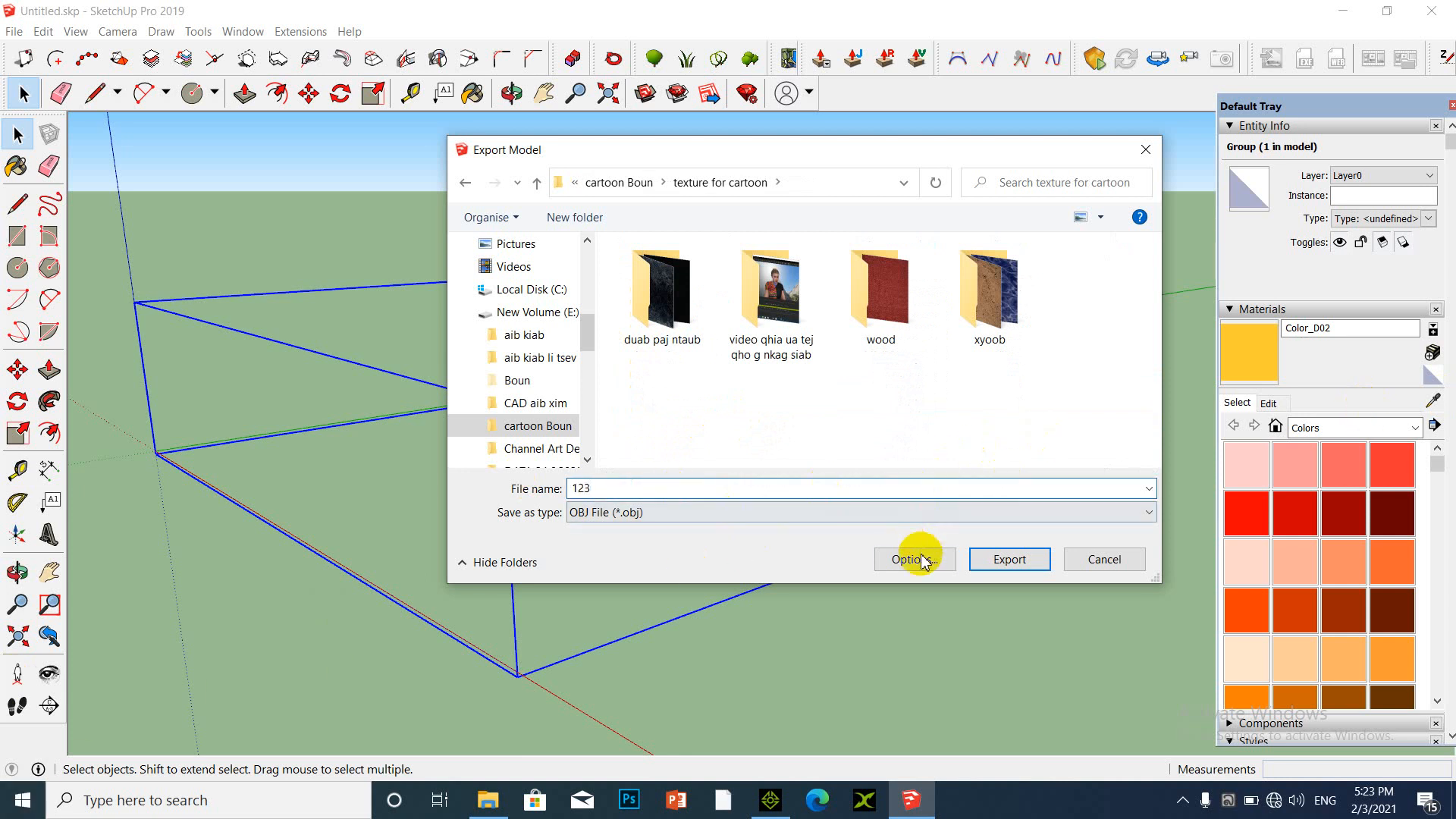
left_click(1008, 561)
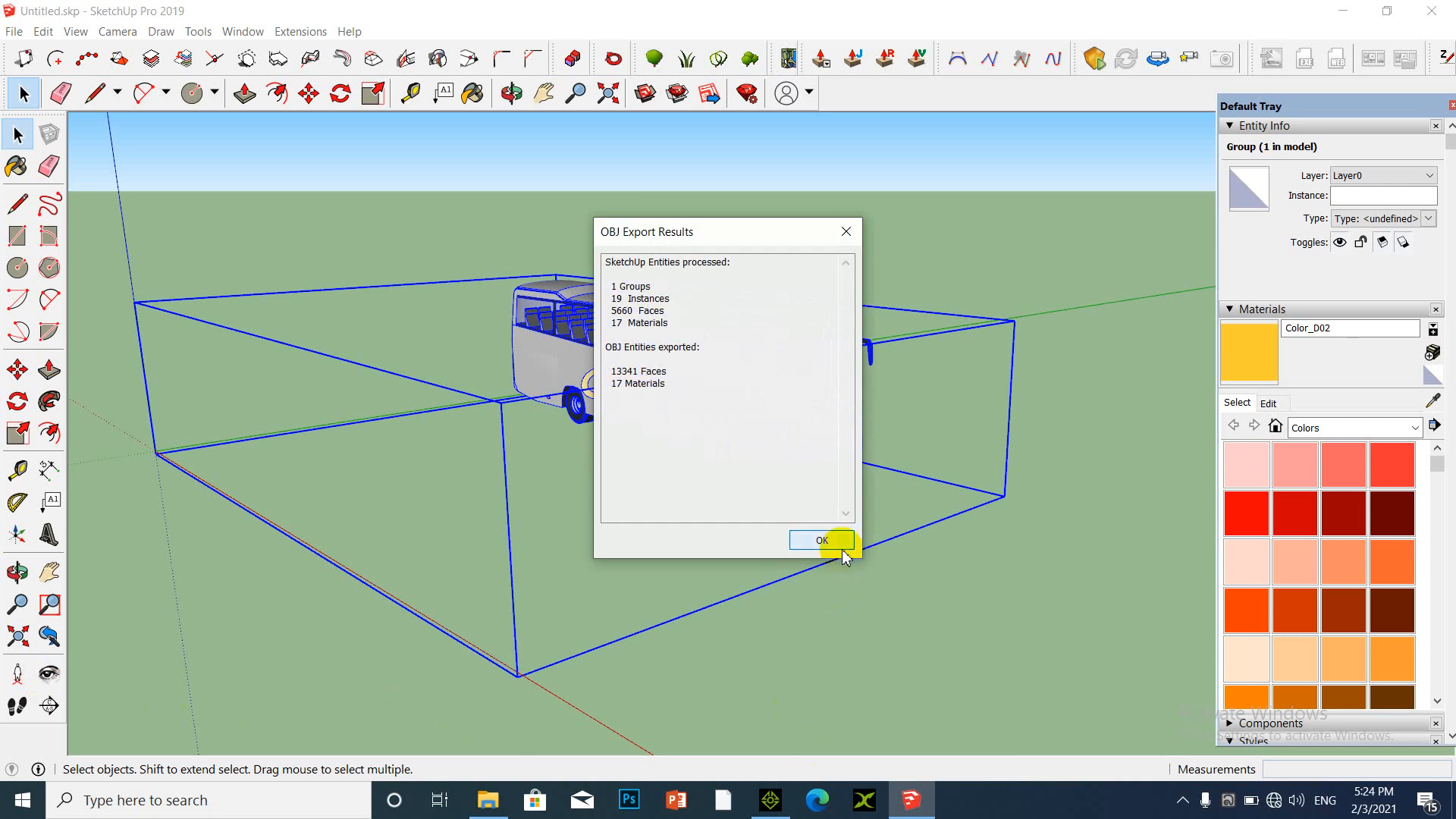
left_click(821, 540)
scroll(936, 494, "down", 5)
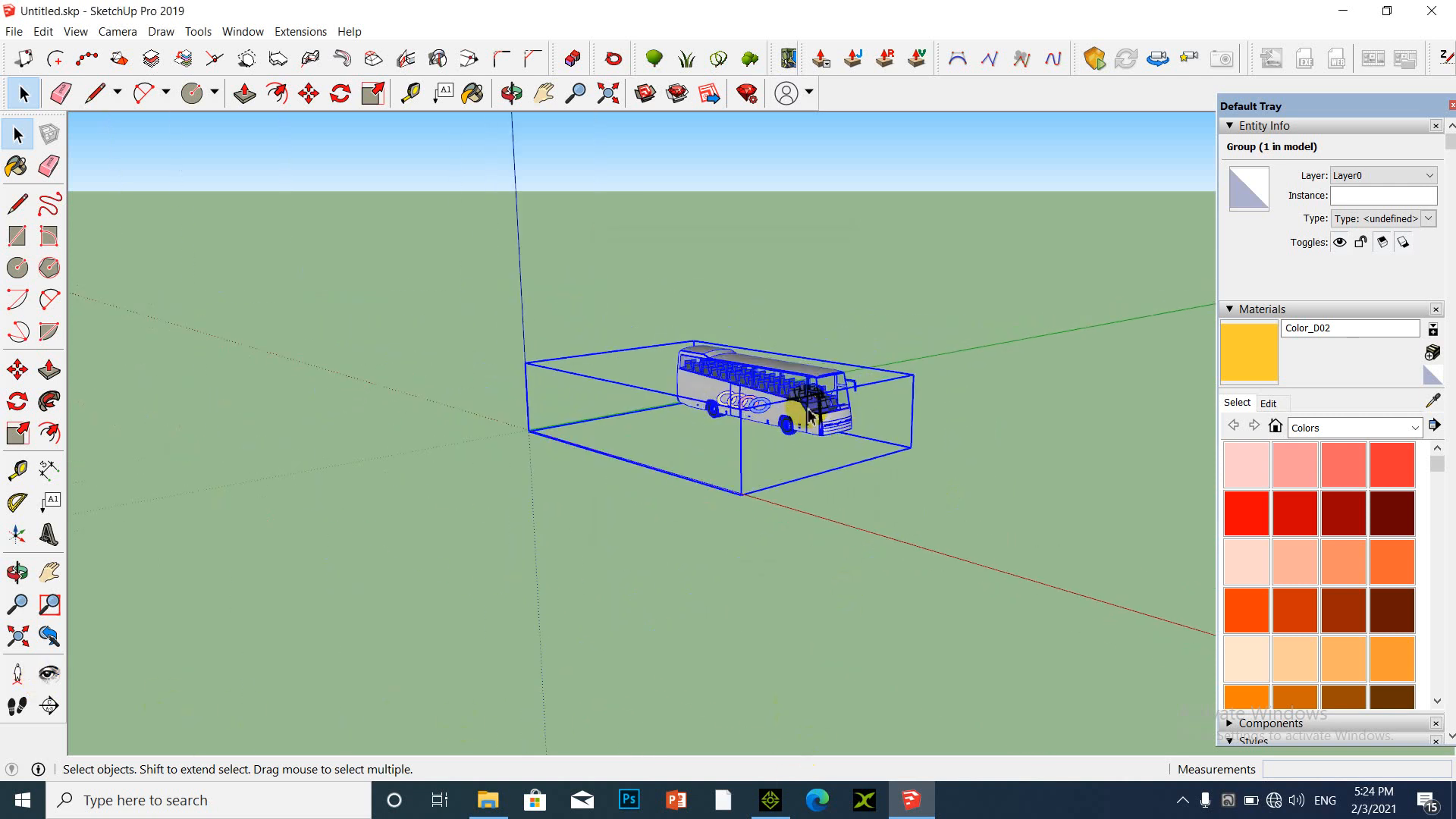
scroll(810, 413, "up", 1)
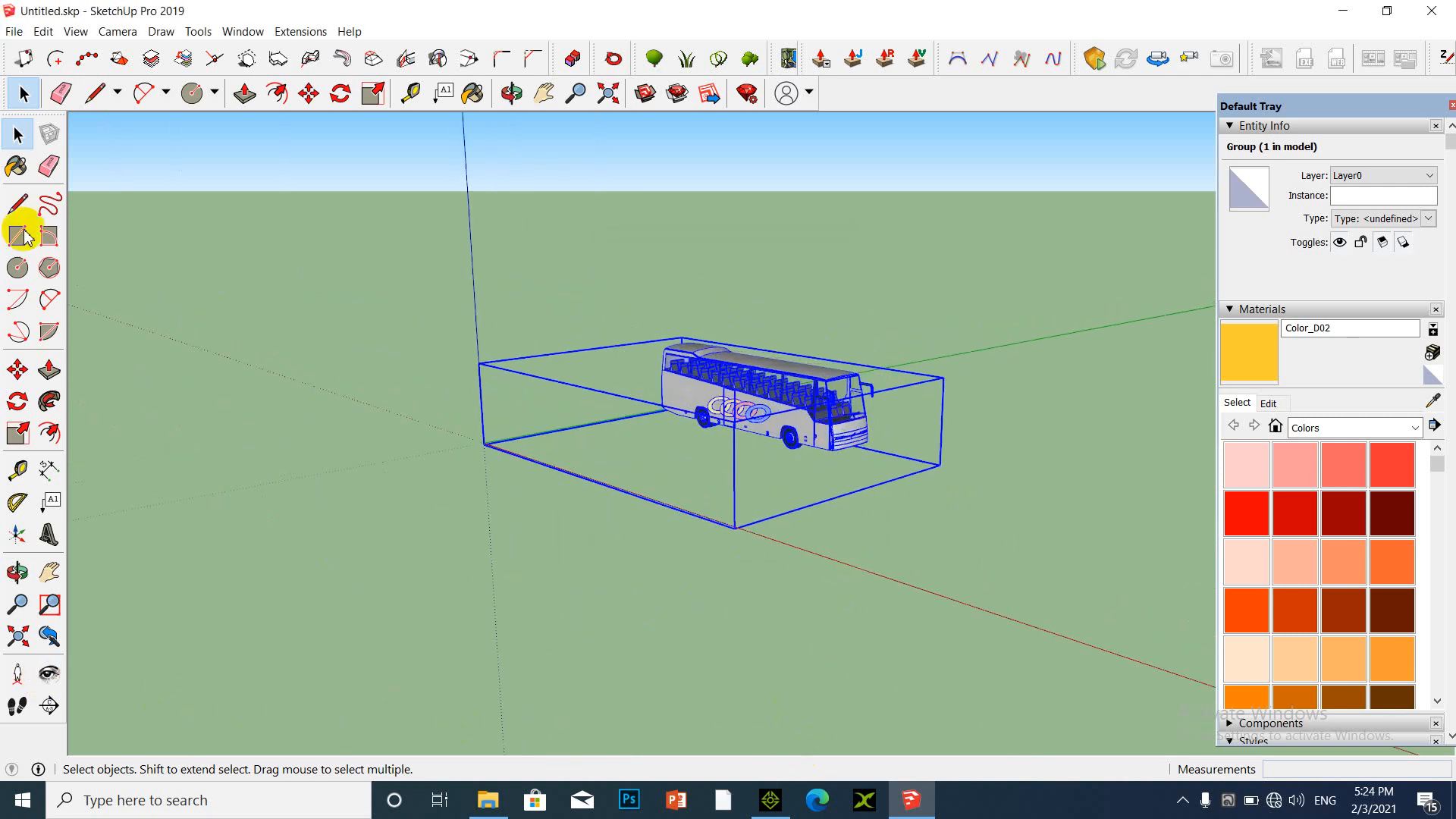
left_click(18, 576)
left_click_drag(946, 357, 182, 250)
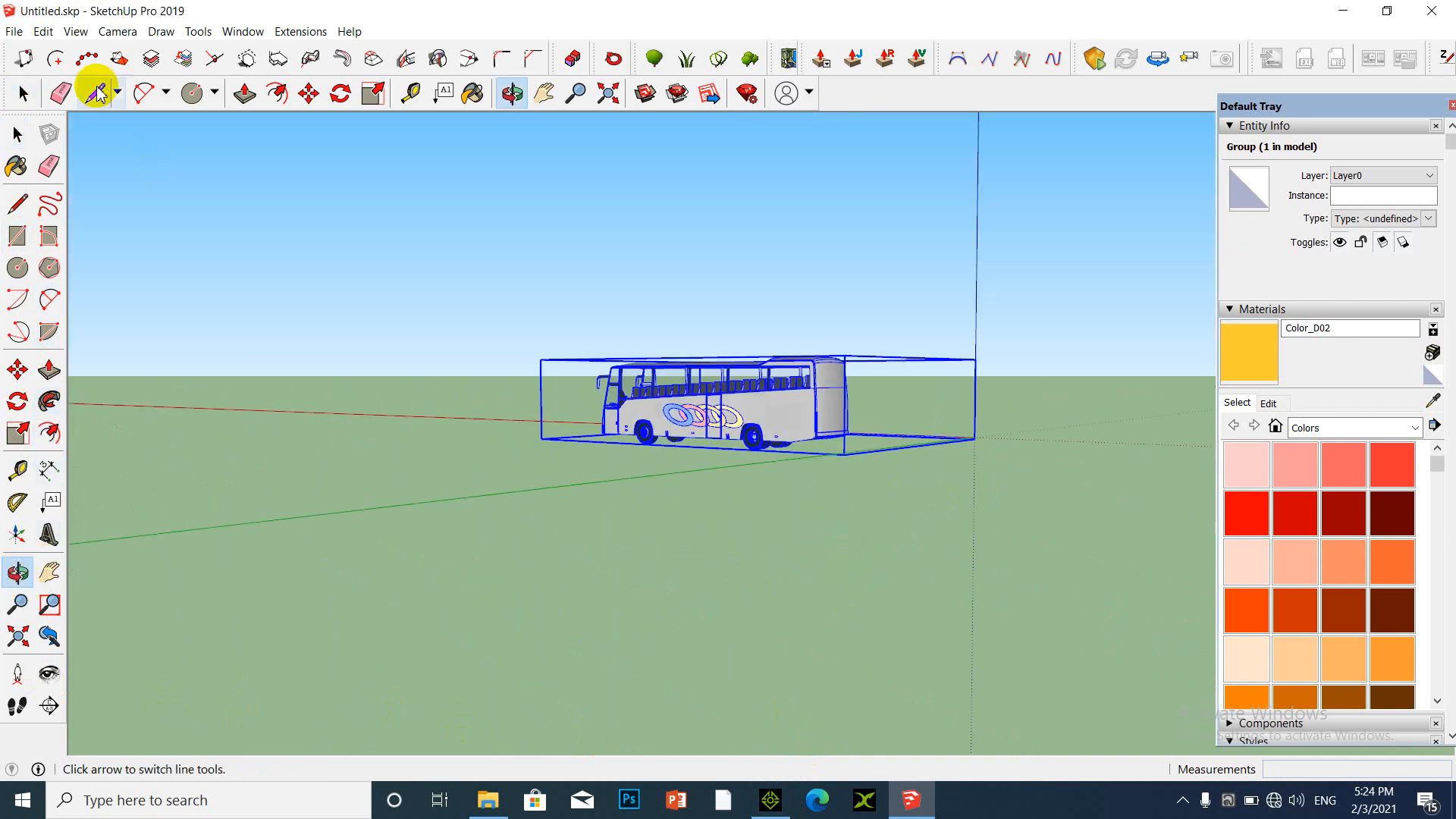
left_click_drag(855, 286, 855, 291)
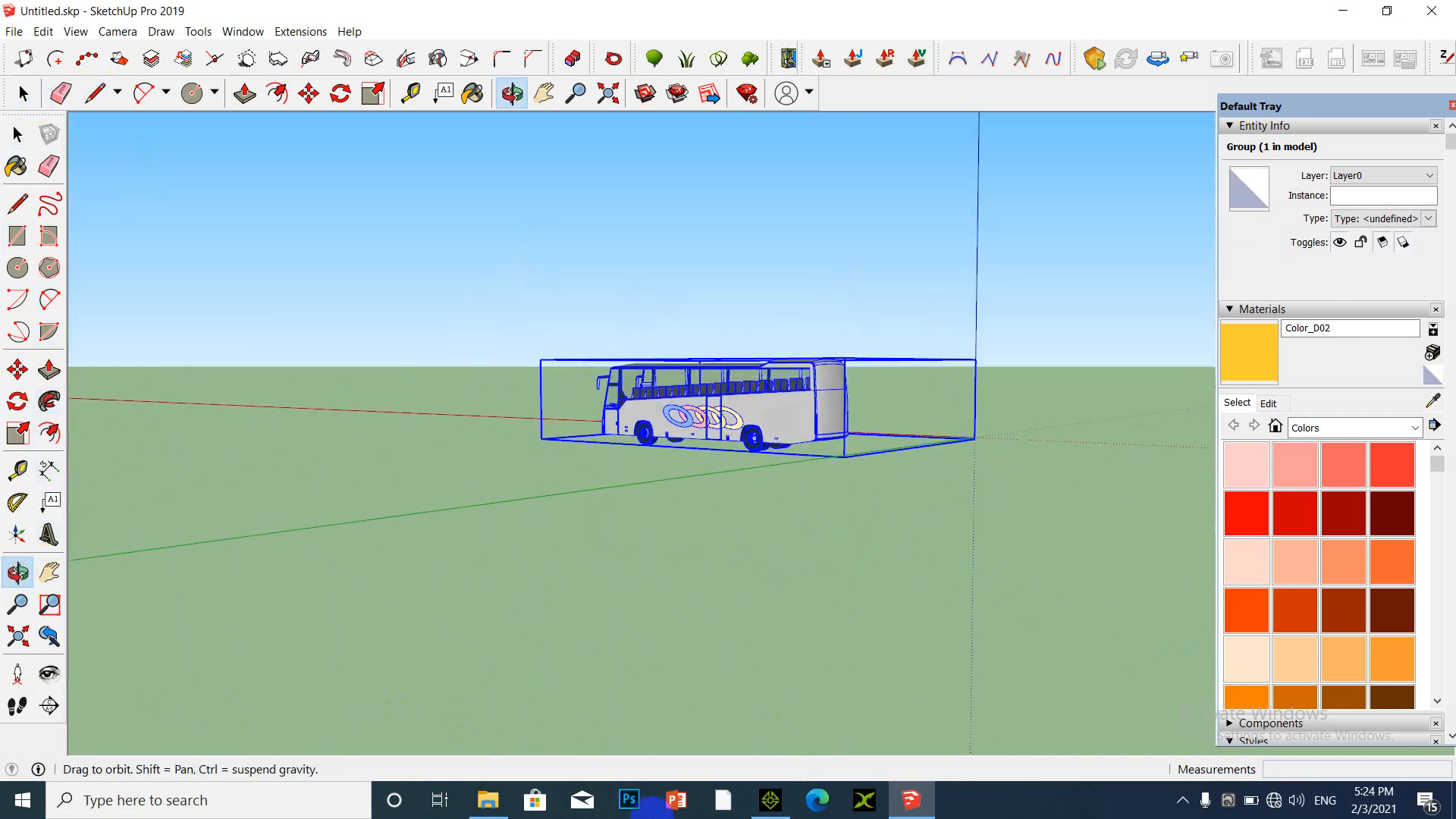
Minimize the iClone, SketchUp and File Explorer windows to reach the desktop.
left_click(780, 810)
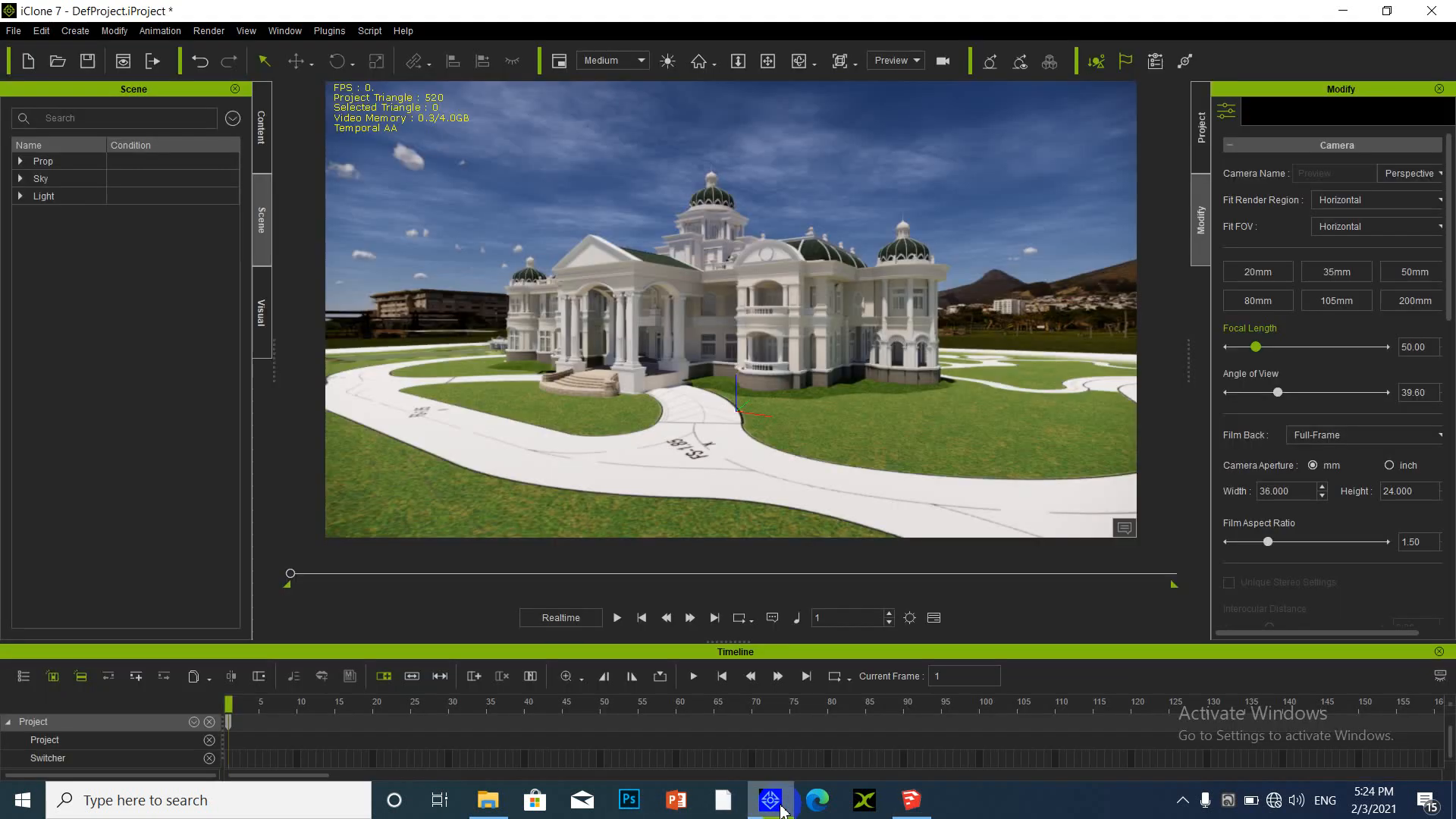
left_click(1339, 11)
left_click(1363, 9)
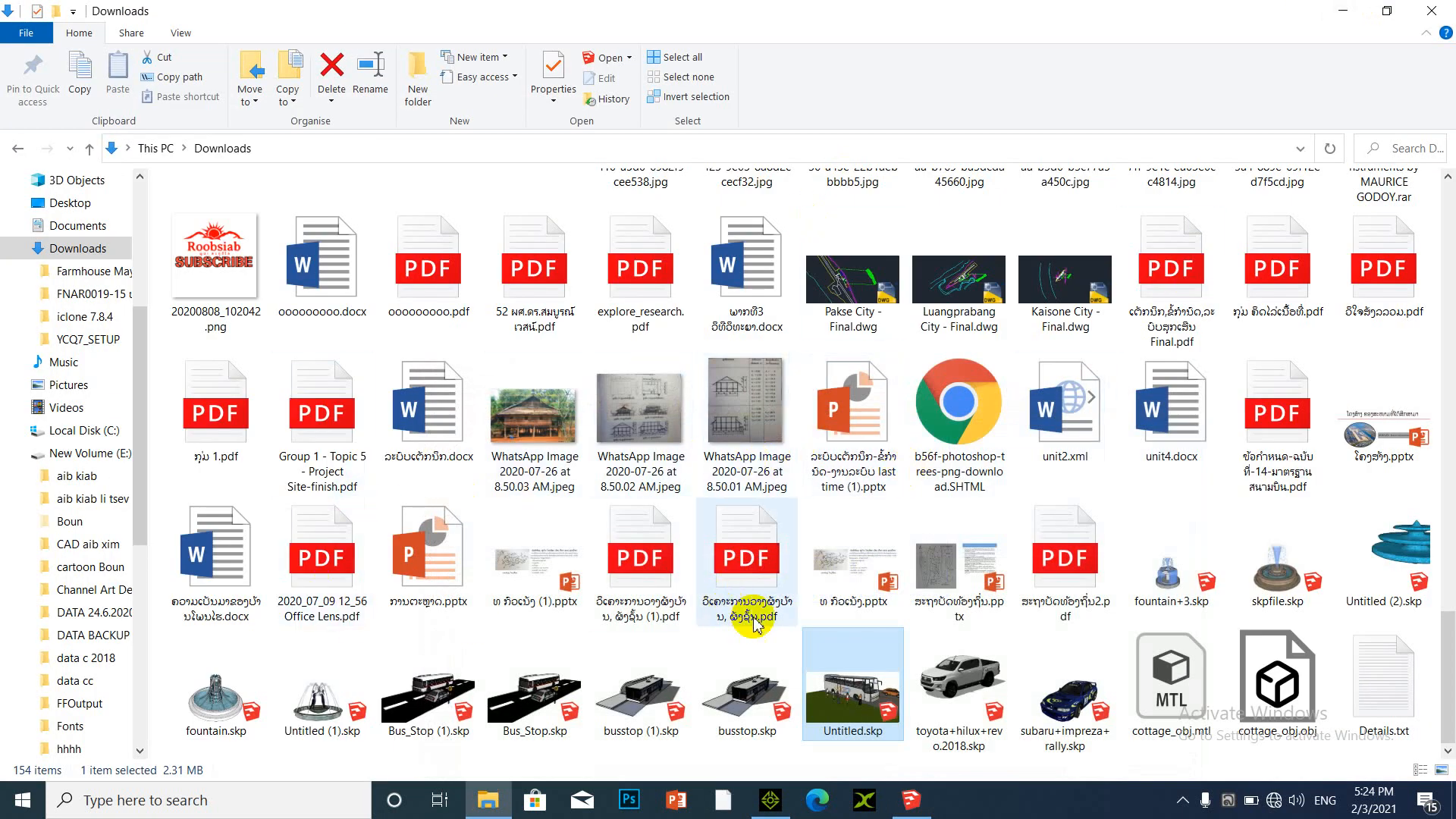
left_click(1342, 11)
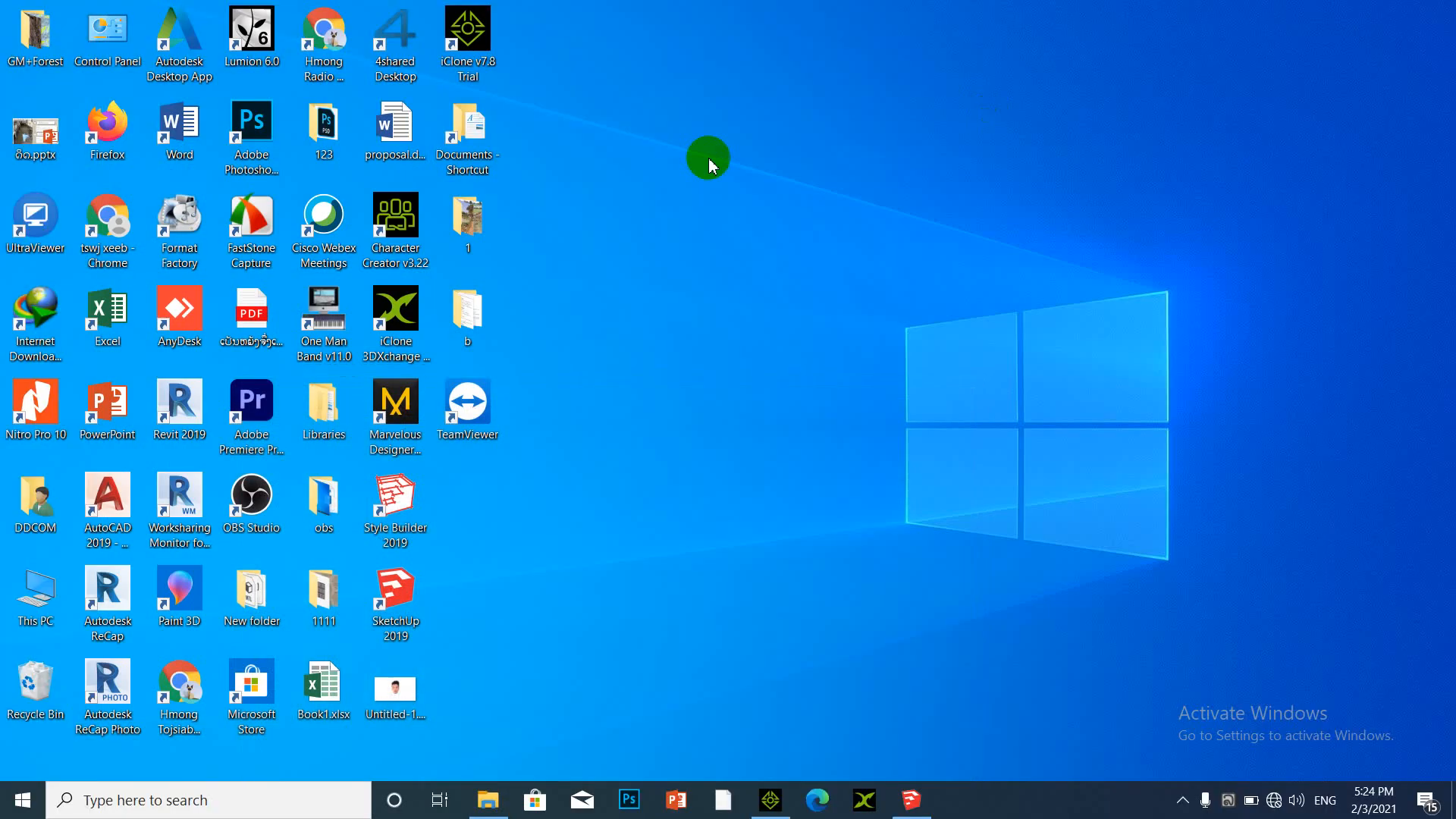
right_click_drag(705, 156, 745, 219)
left_click(744, 214)
right_click(743, 213)
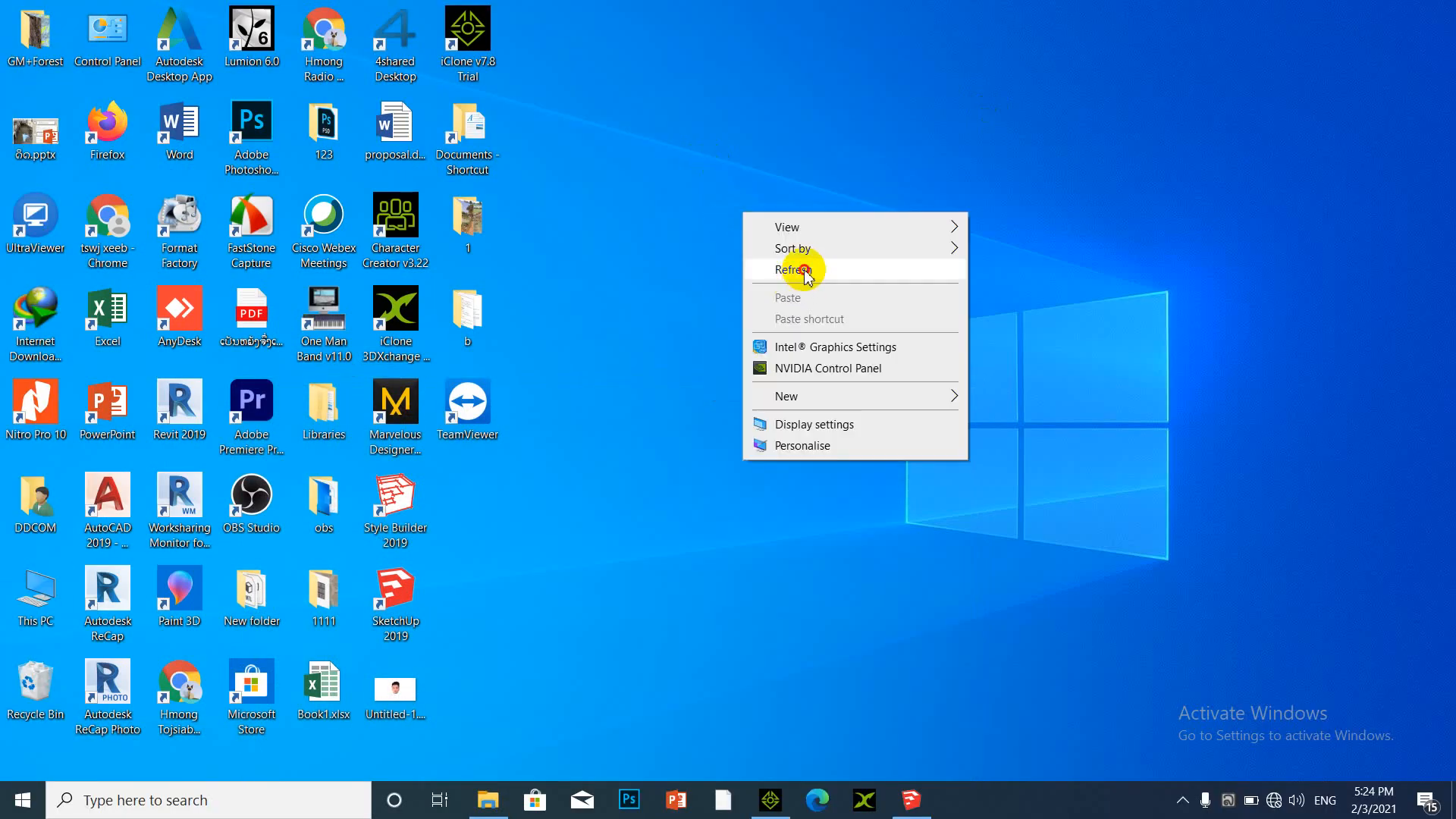
left_click(803, 270)
right_click(804, 270)
left_click(852, 327)
right_click(714, 273)
left_click(778, 326)
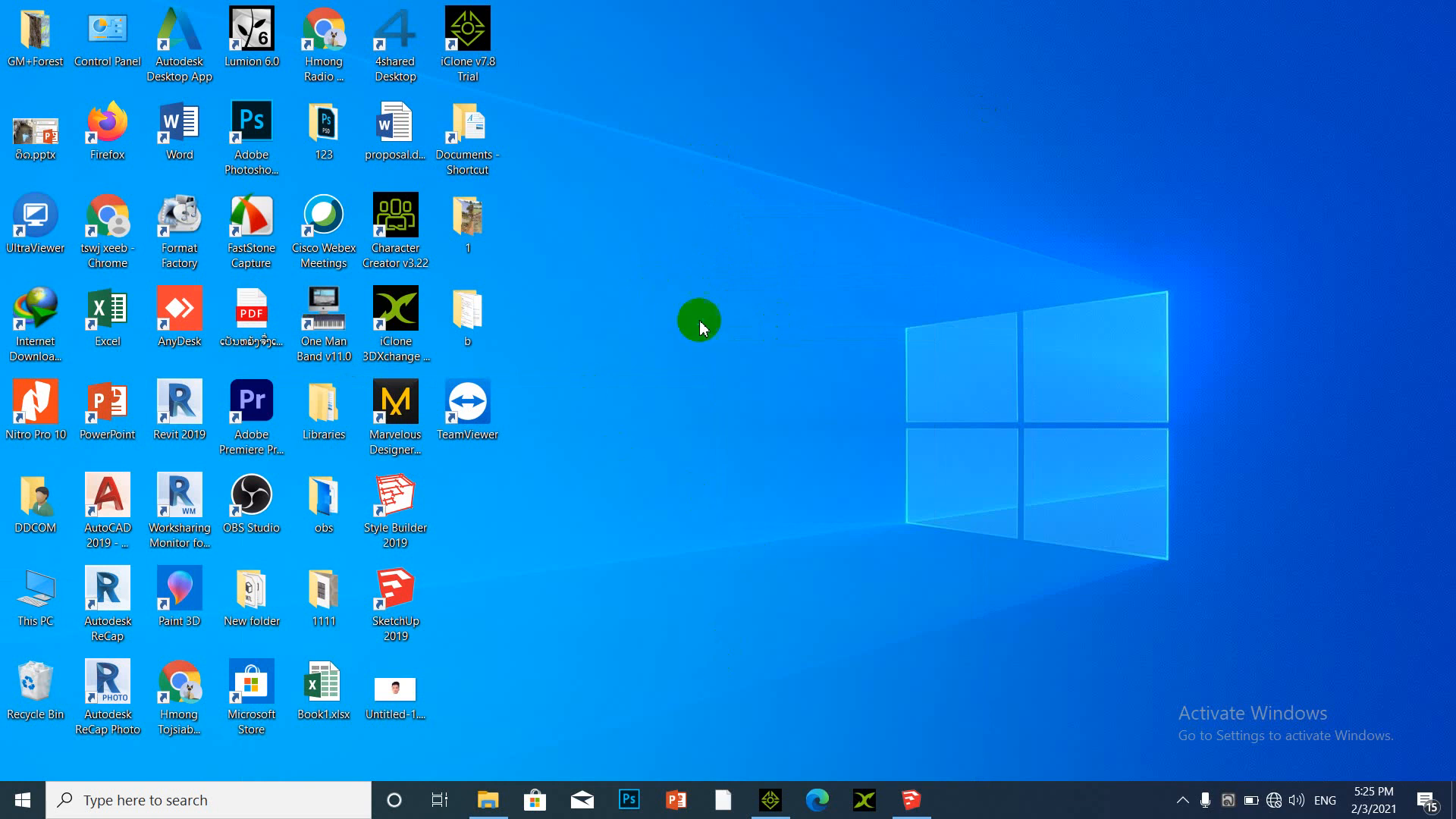
right_click(652, 279)
left_click(705, 333)
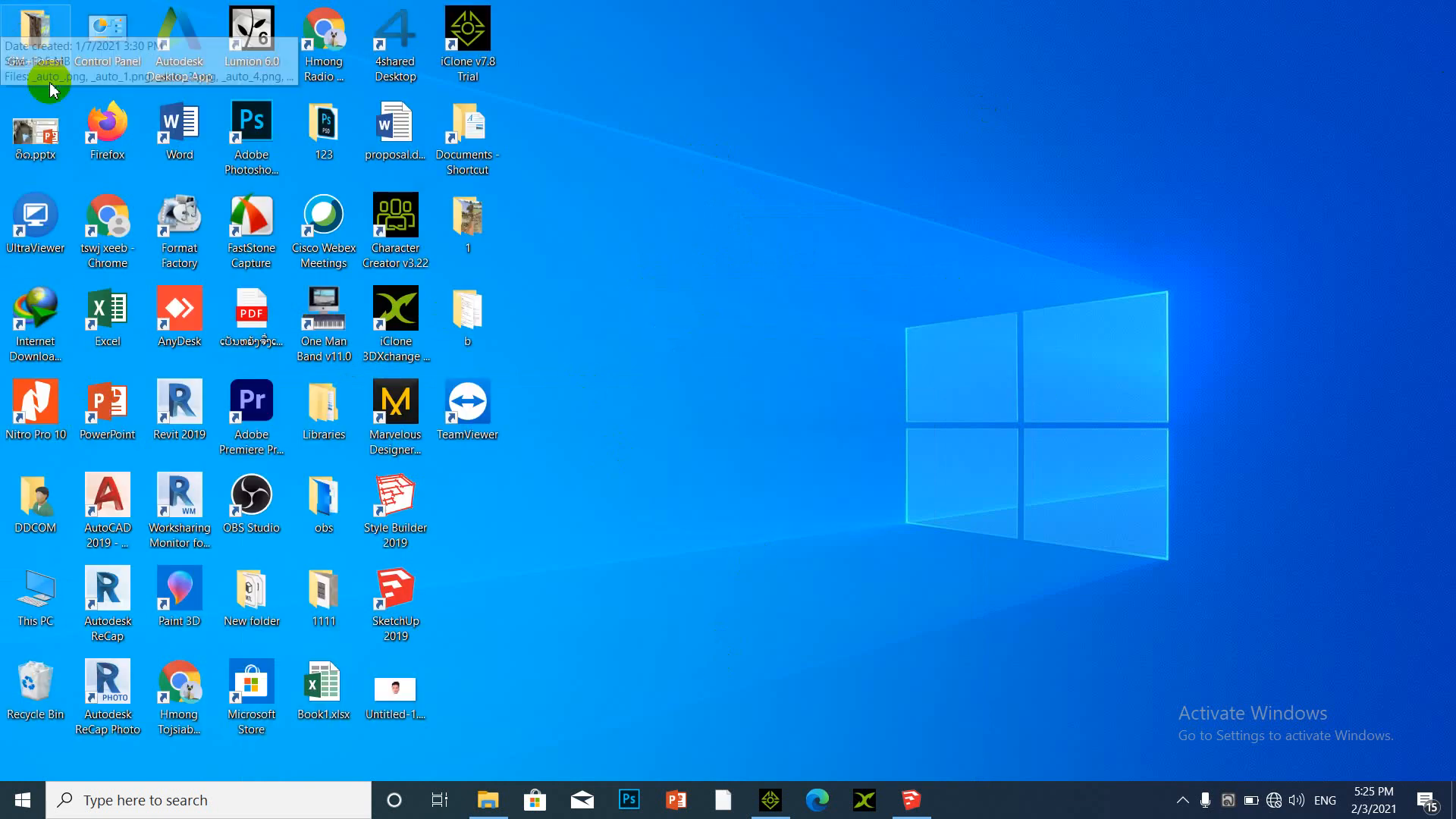
Open This PC in File Explorer and browse to the "texture for cartoon" folder inside "cartoon Boun" on New Volume (E:).
left_click(38, 615)
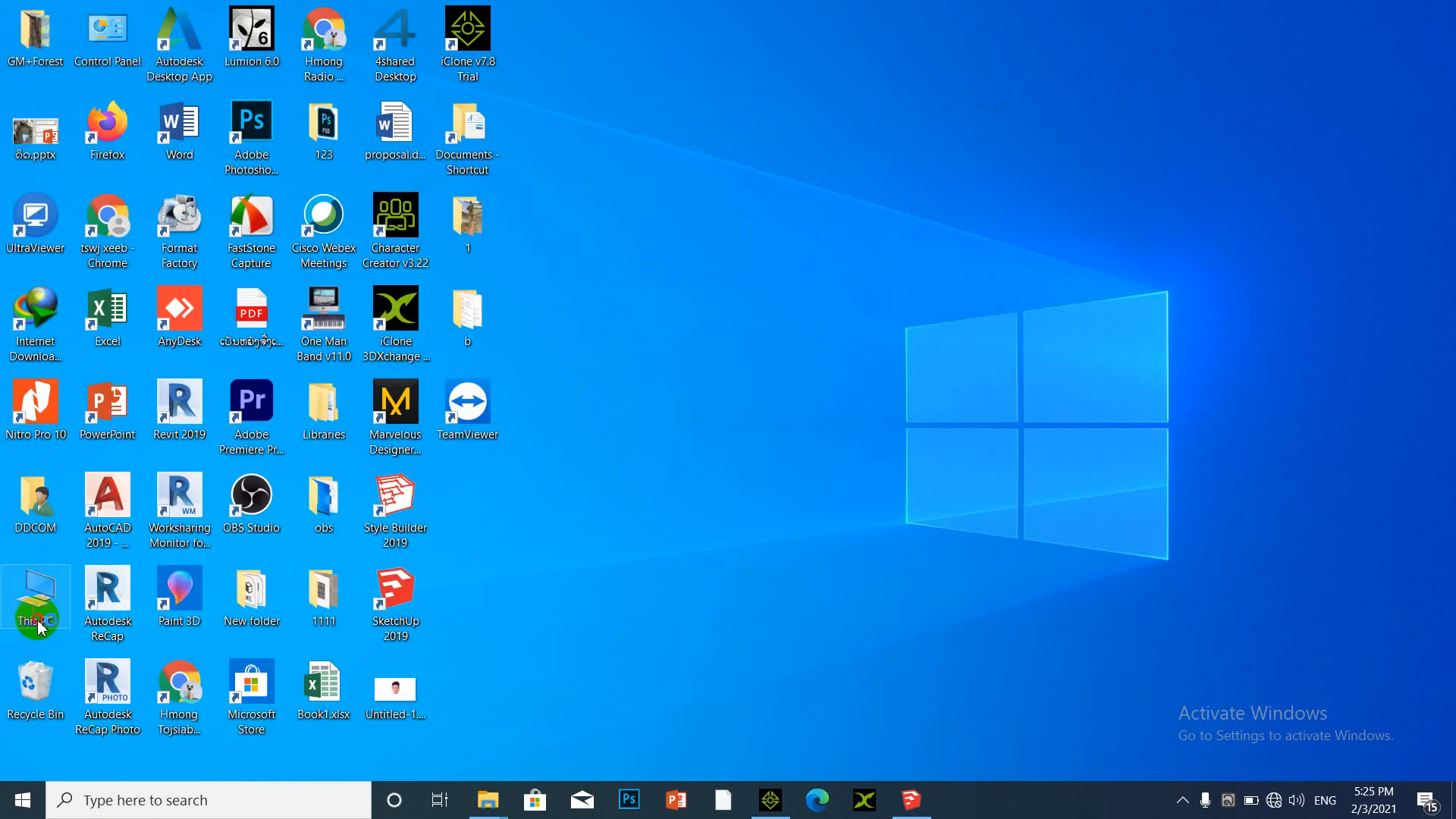
double_click(38, 622)
left_click(66, 619)
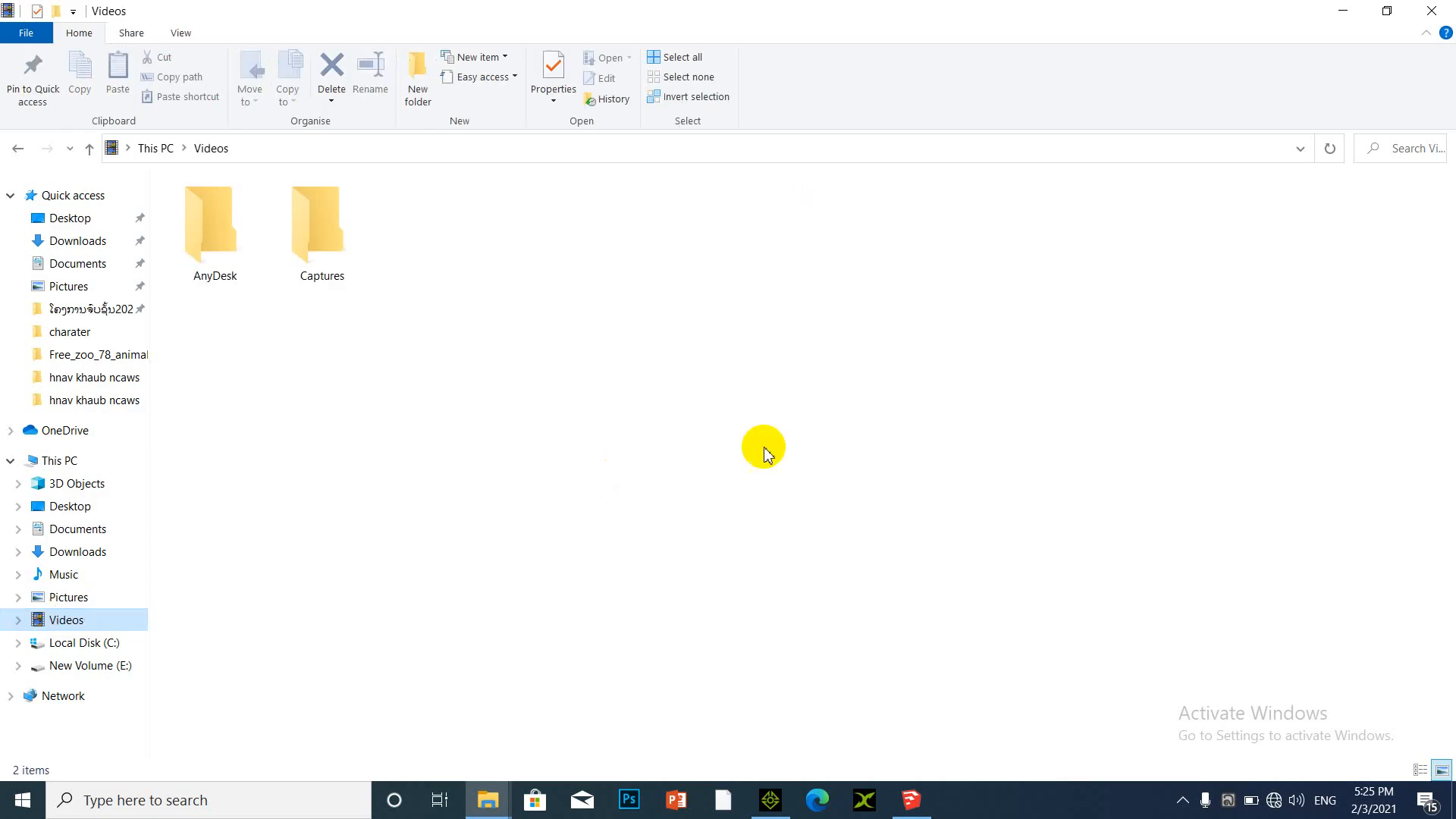
left_click(60, 667)
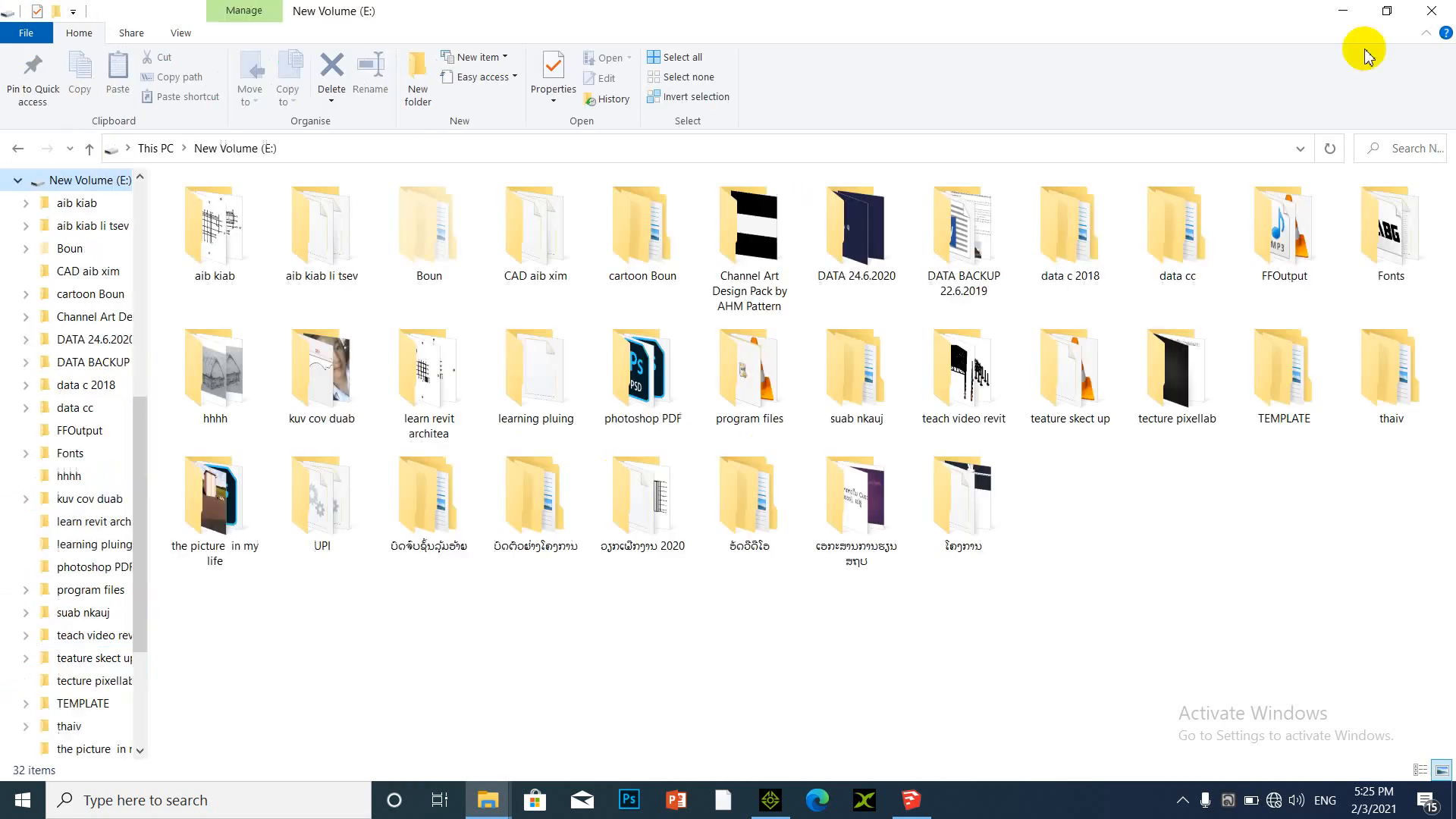
double_click(664, 269)
left_click(256, 353)
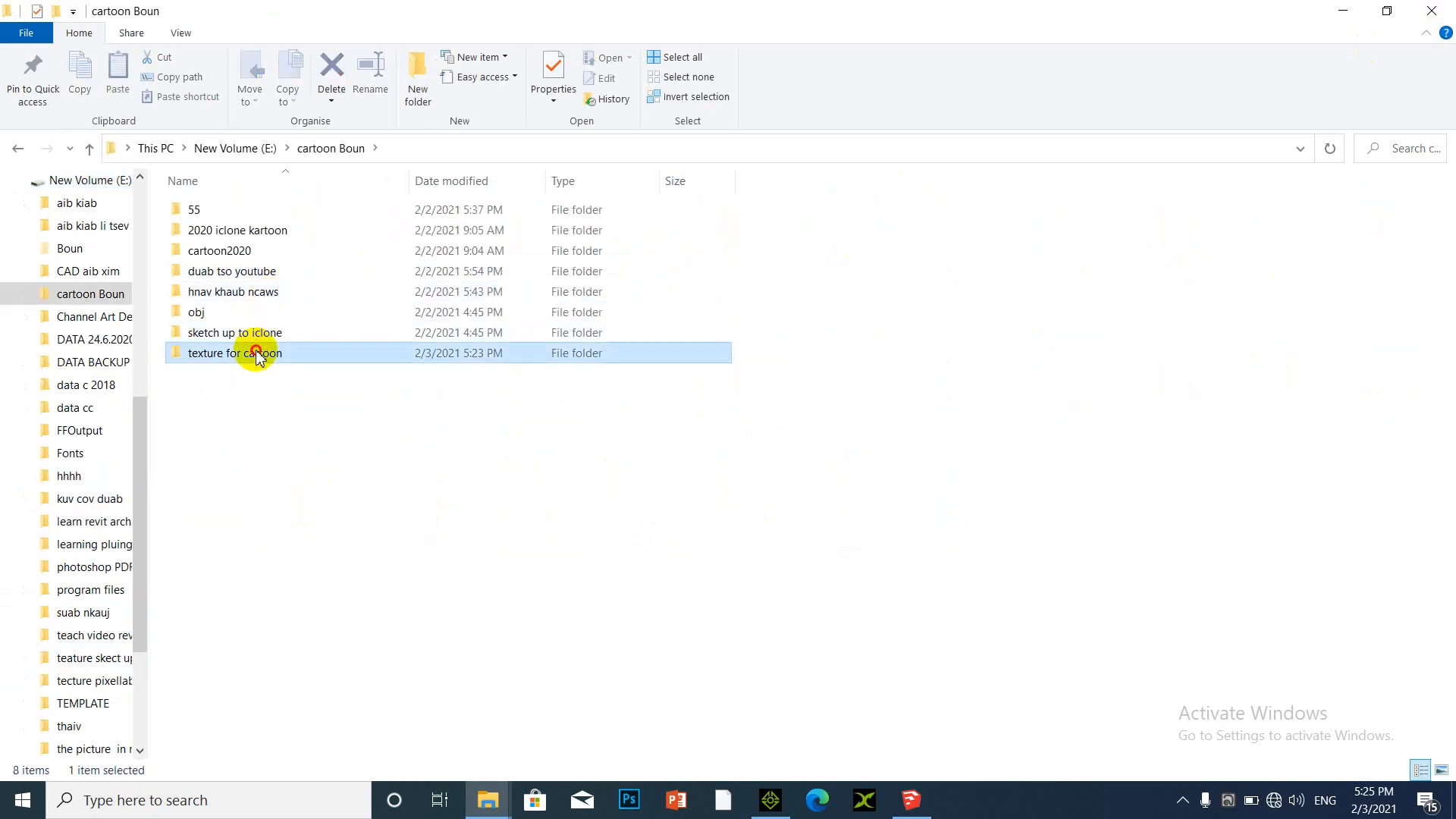
double_click(256, 354)
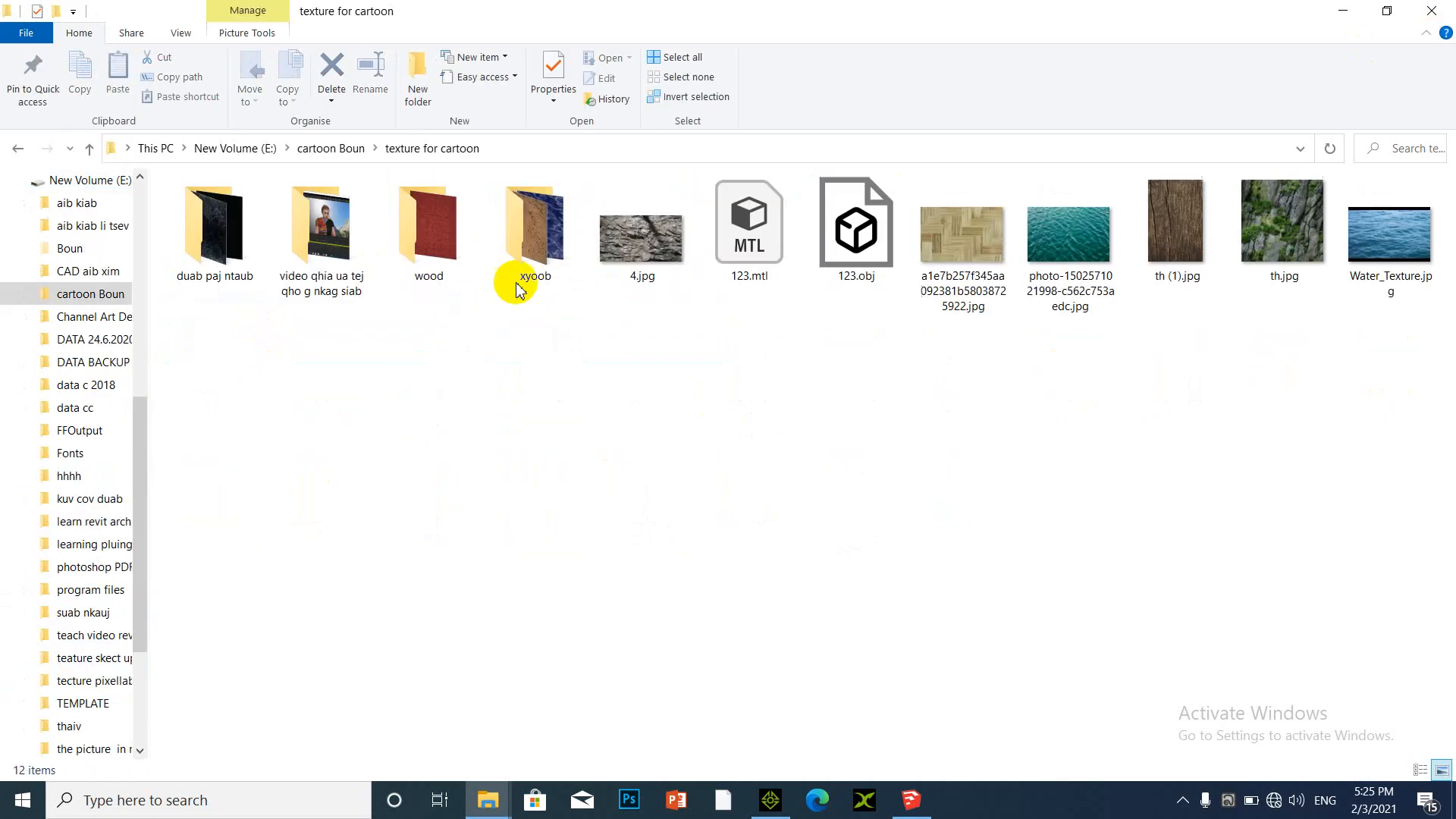
Import 123.obj from File Explorer into the iClone scene without breaking its meshes into sub-props.
left_click(869, 256)
left_click_drag(860, 241, 739, 498)
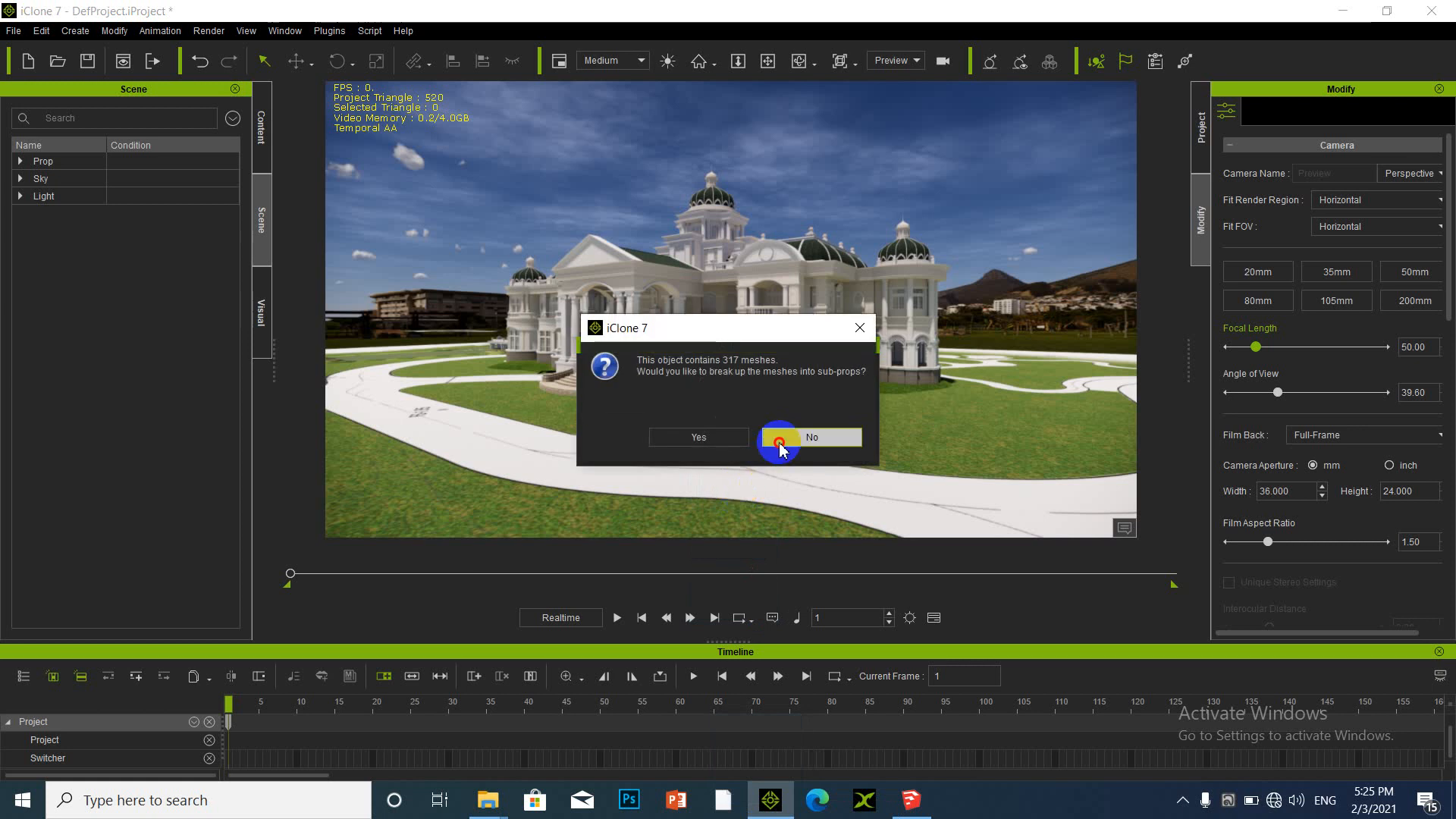
left_click(779, 442)
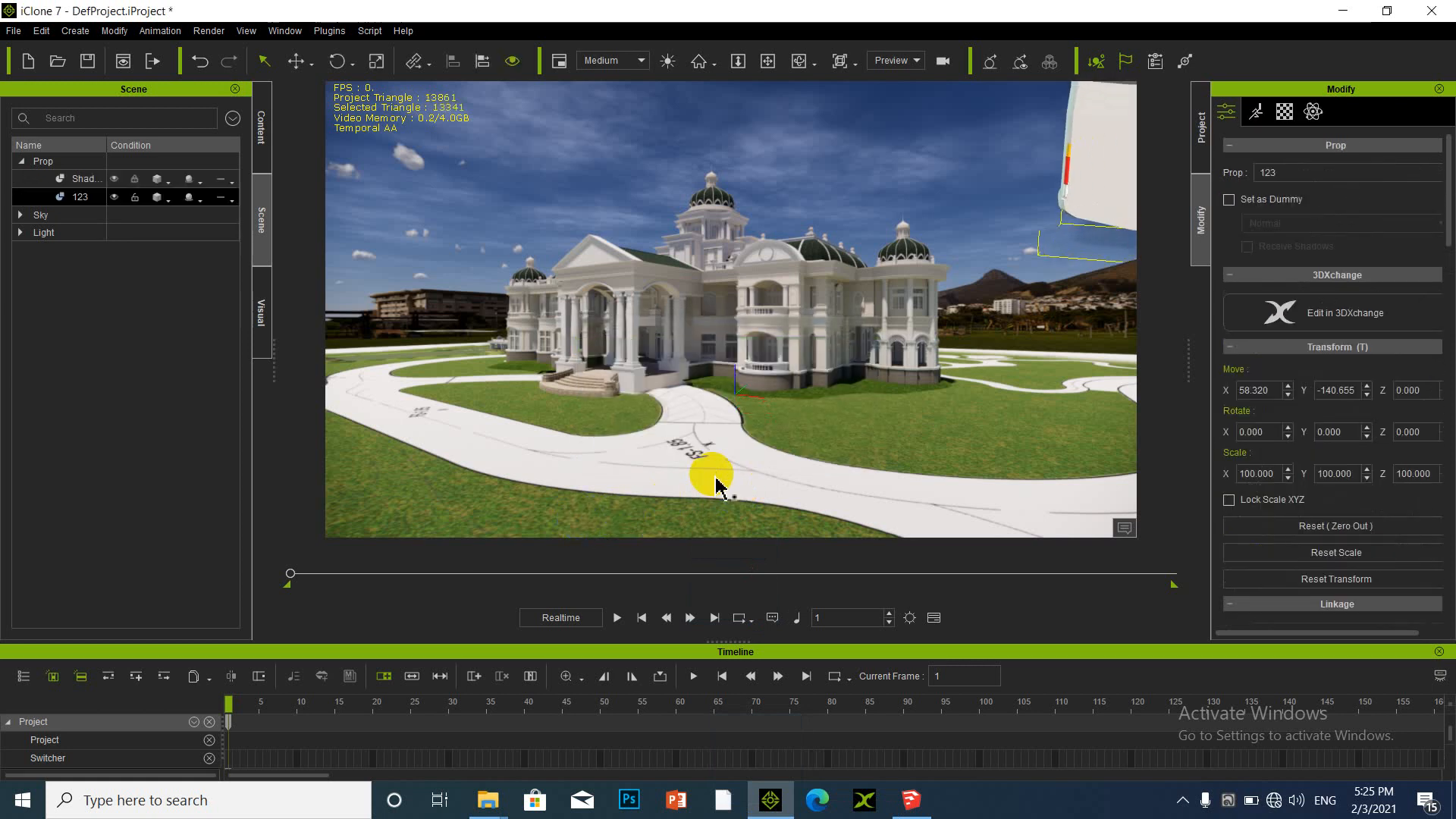
Move the bus prop 123 onto the road in front of the mansion, at about X -990 and Z -670.
scroll(678, 492, "down", 10)
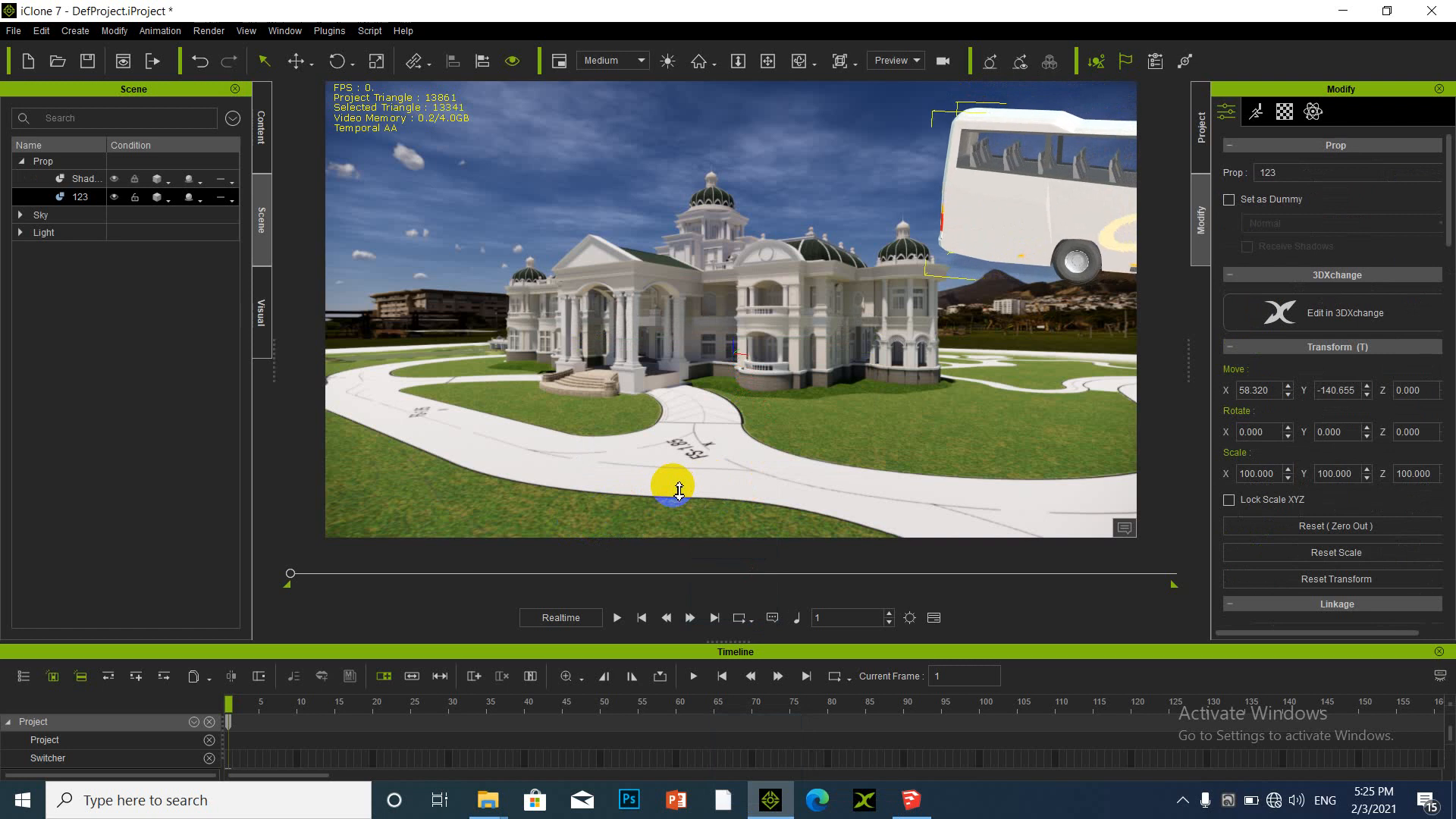
left_click(295, 60)
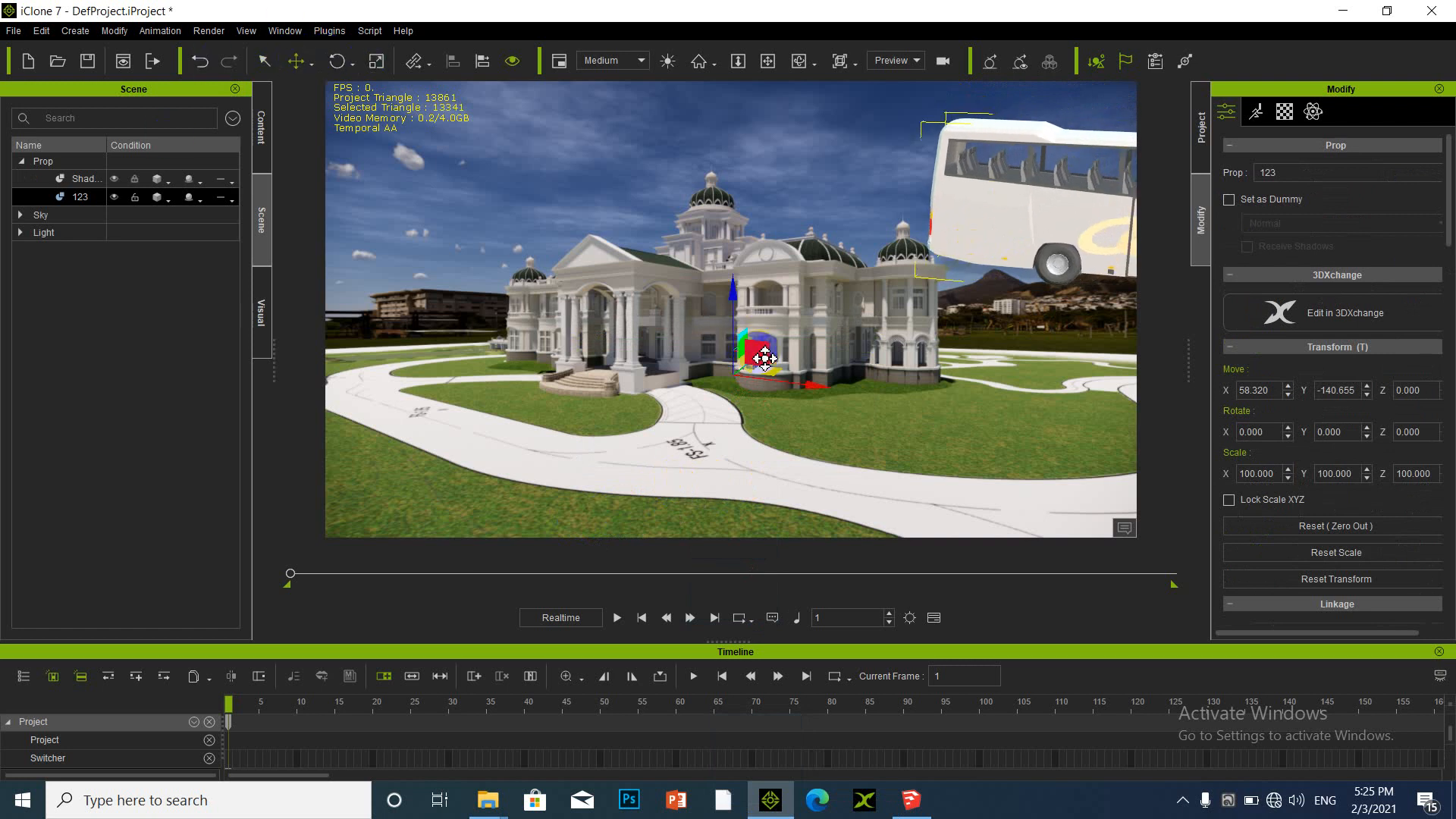
left_click_drag(768, 366, 367, 579)
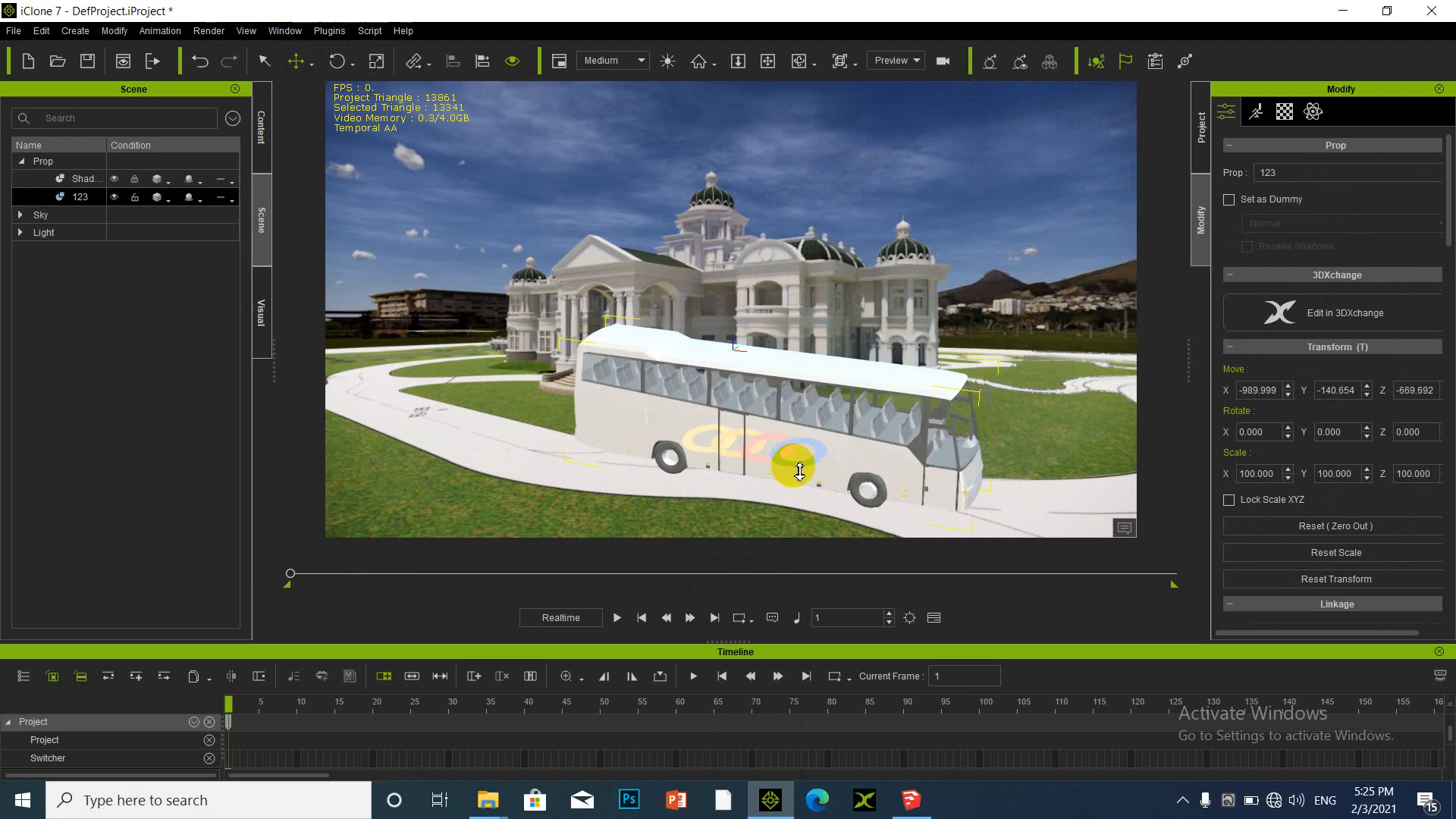
left_click_drag(799, 471, 801, 471)
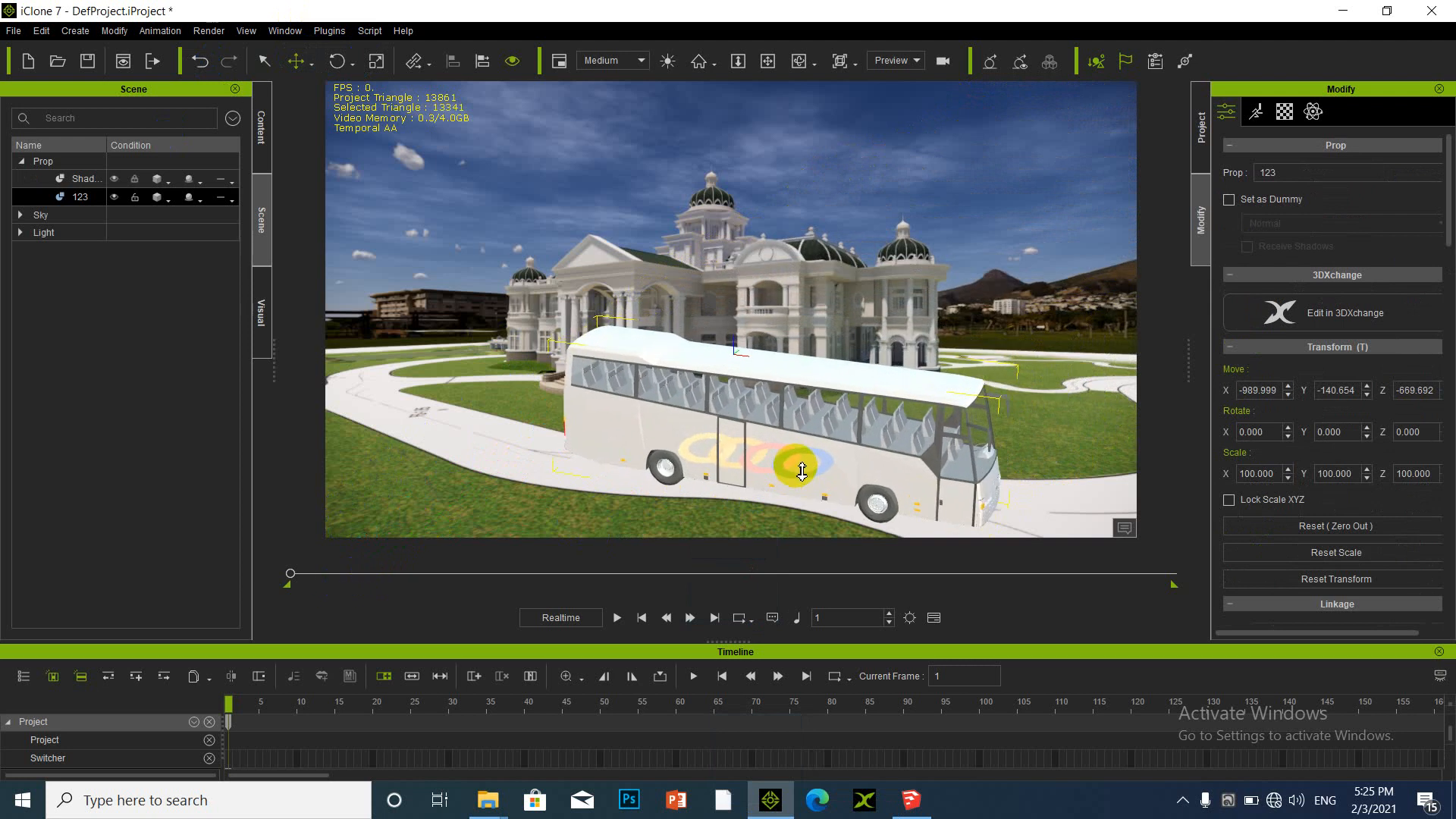
Rotate the bus prop to about -5.7 degrees on X and move it along the road to about X -1030, Y -216.
left_click_drag(783, 415, 773, 432)
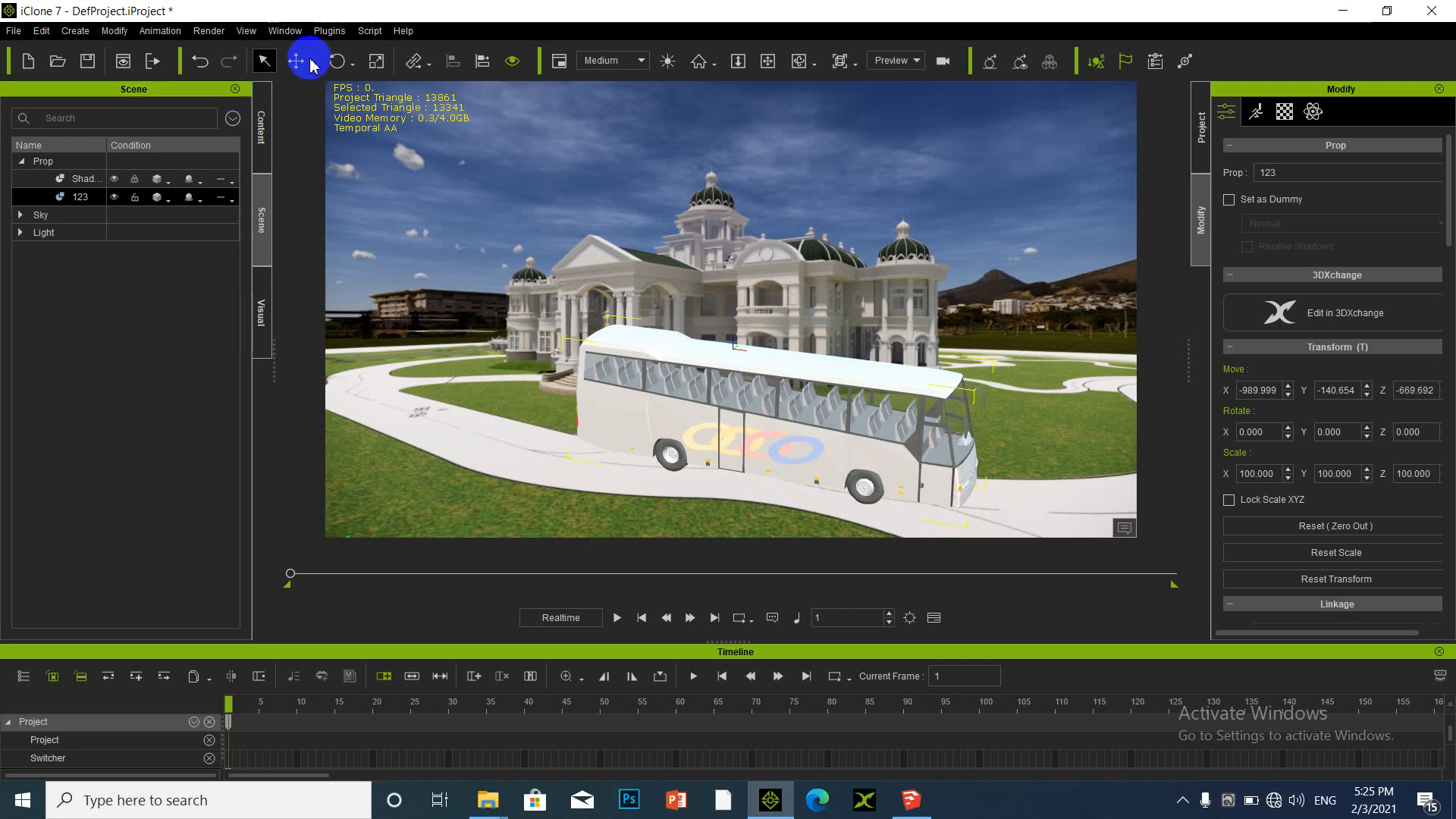
left_click(336, 61)
left_click_drag(853, 443, 383, 492)
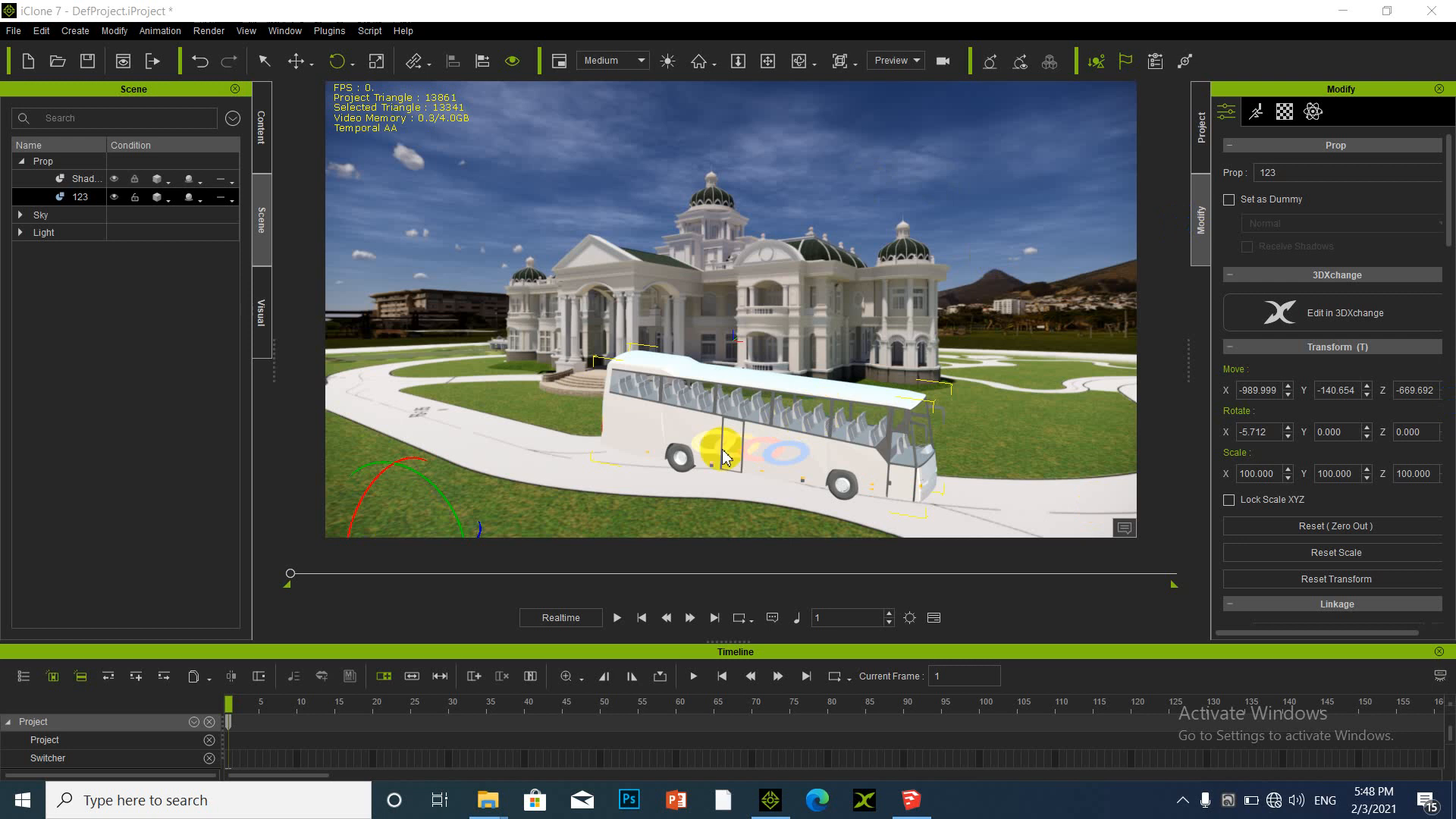
left_click(295, 61)
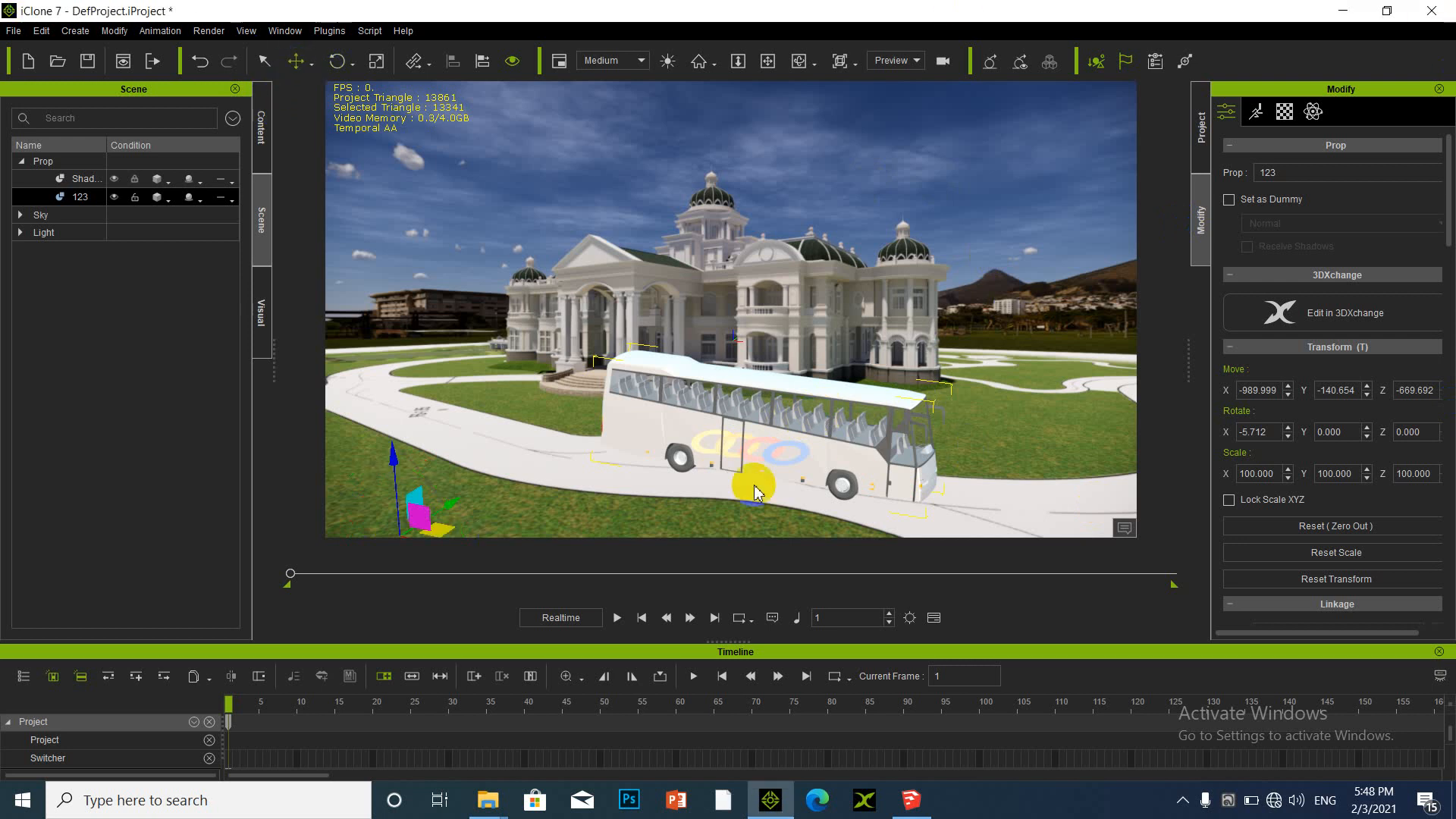
left_click_drag(444, 533, 409, 536)
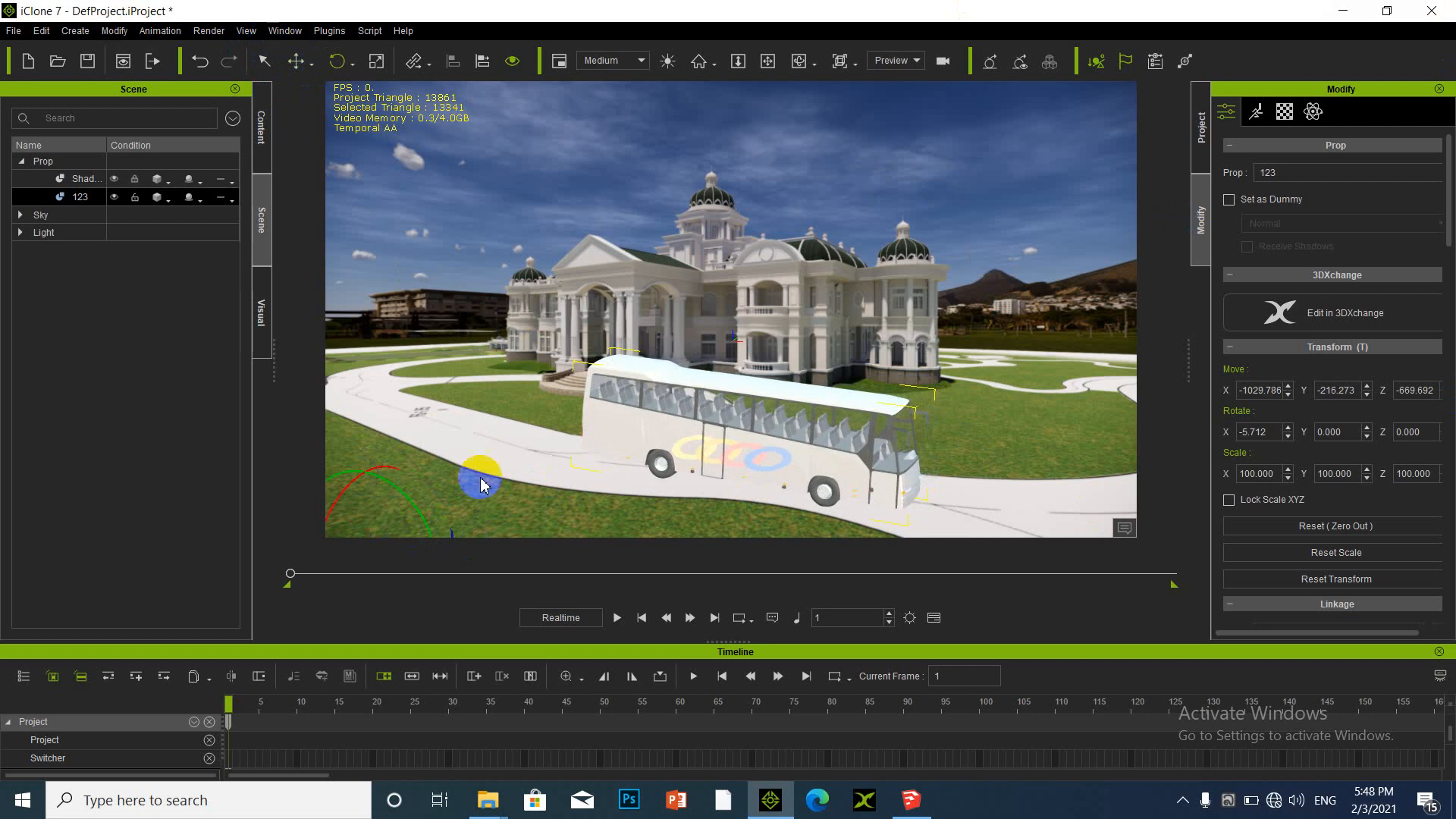
Rotate the bus to about 4.1 degrees on Z and shift it to about X -1043, Y -274.
left_click_drag(457, 539, 455, 536)
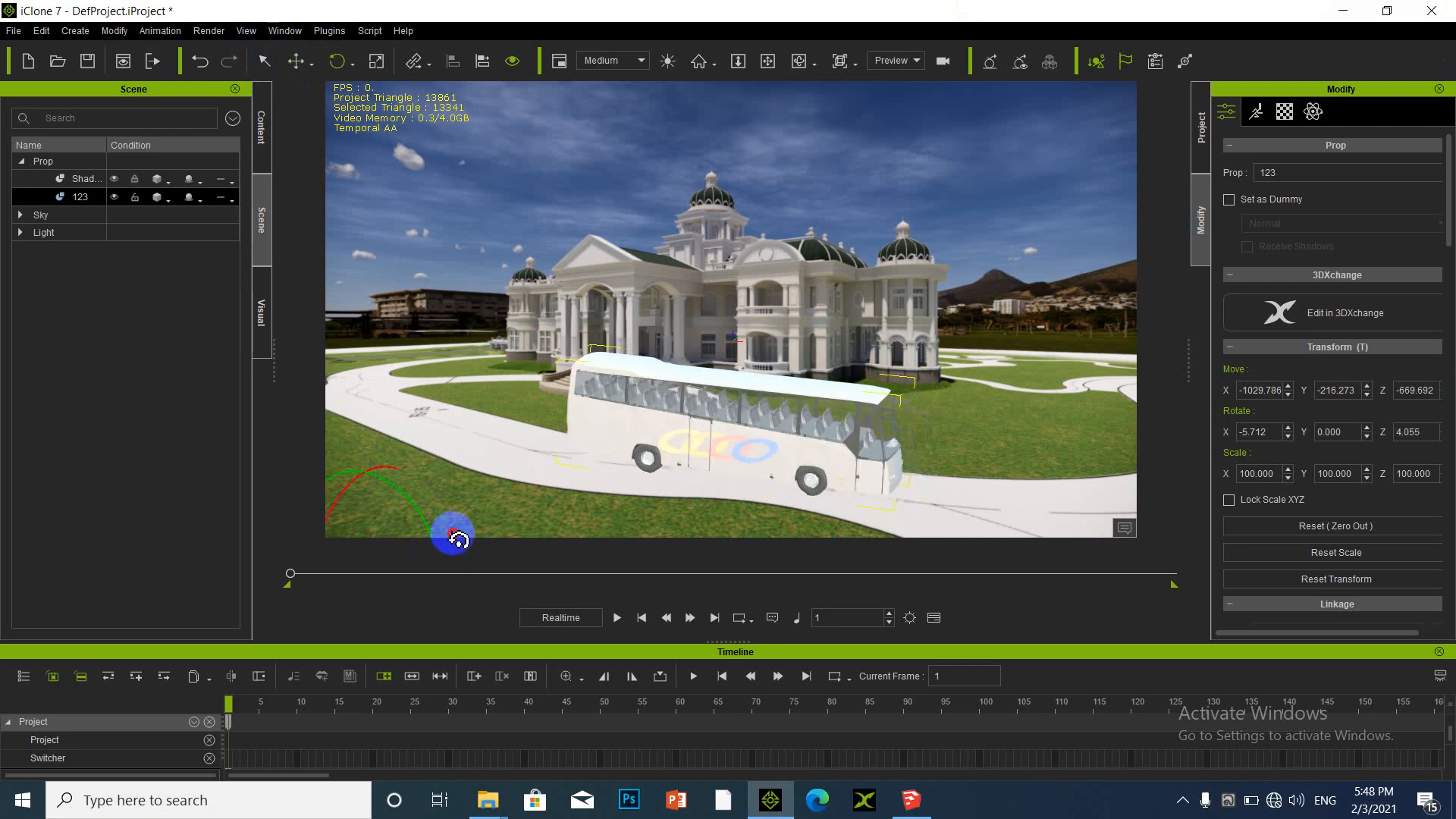
left_click(316, 71)
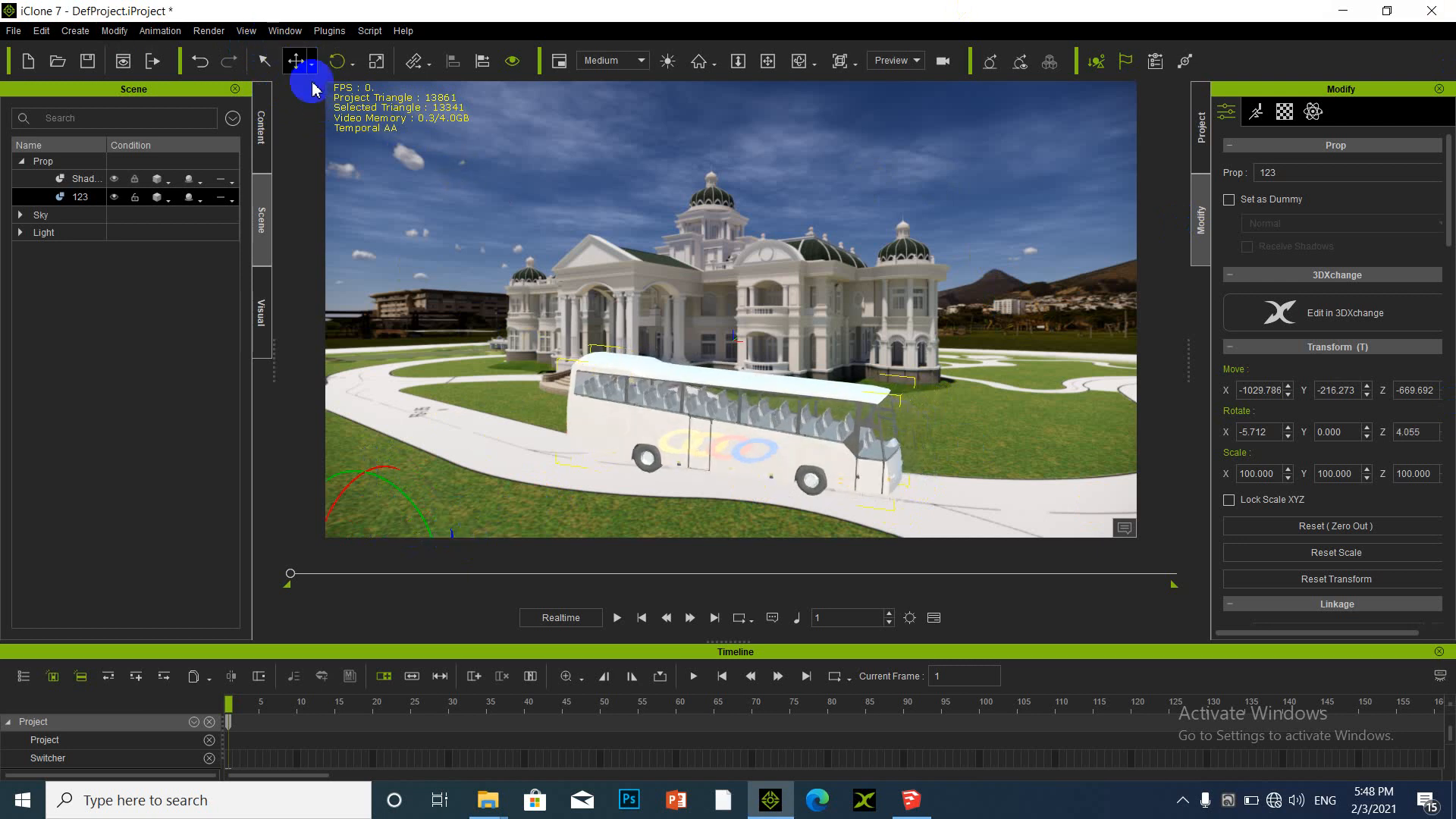
left_click_drag(419, 539, 391, 542)
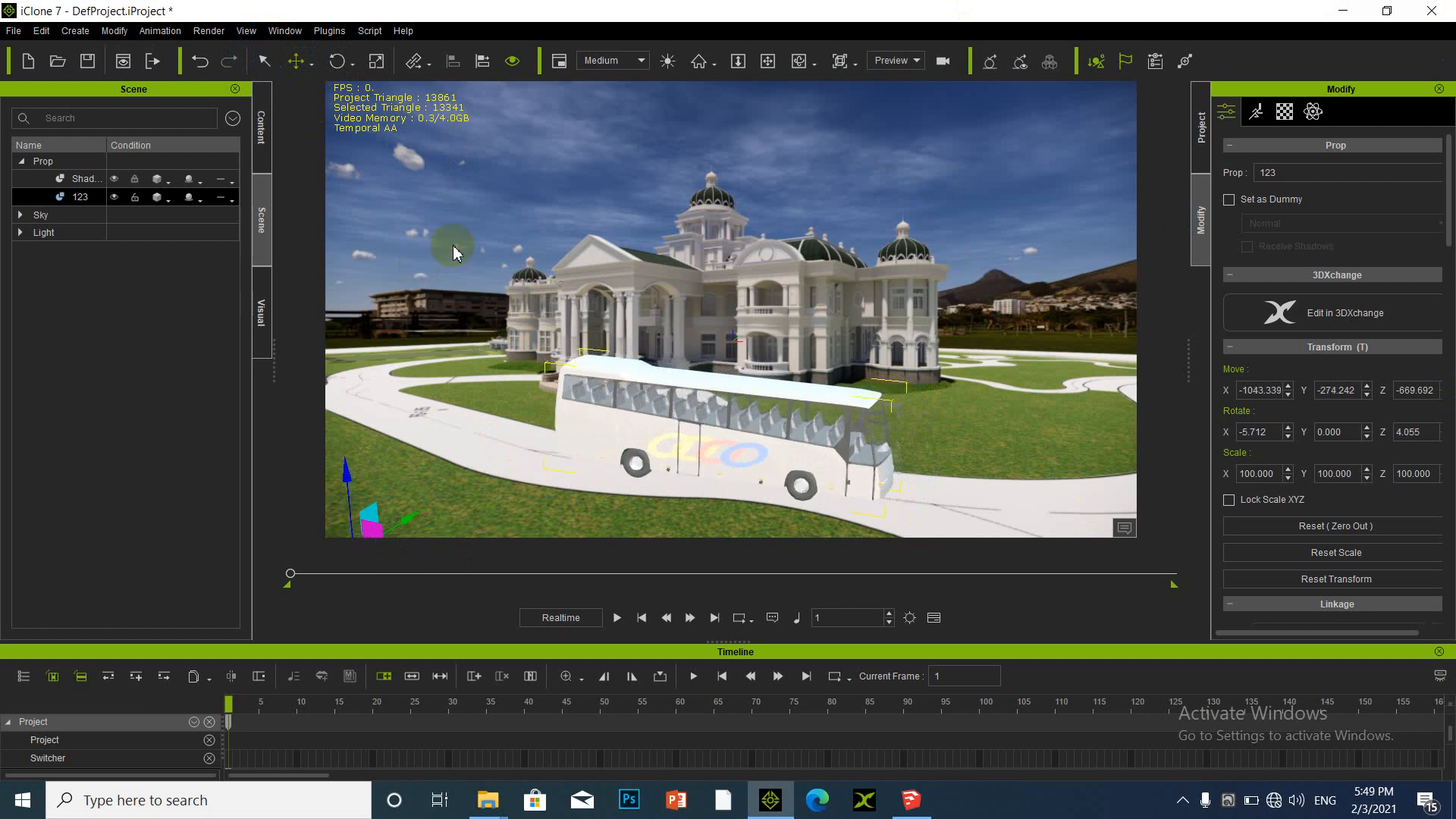
left_click(428, 53)
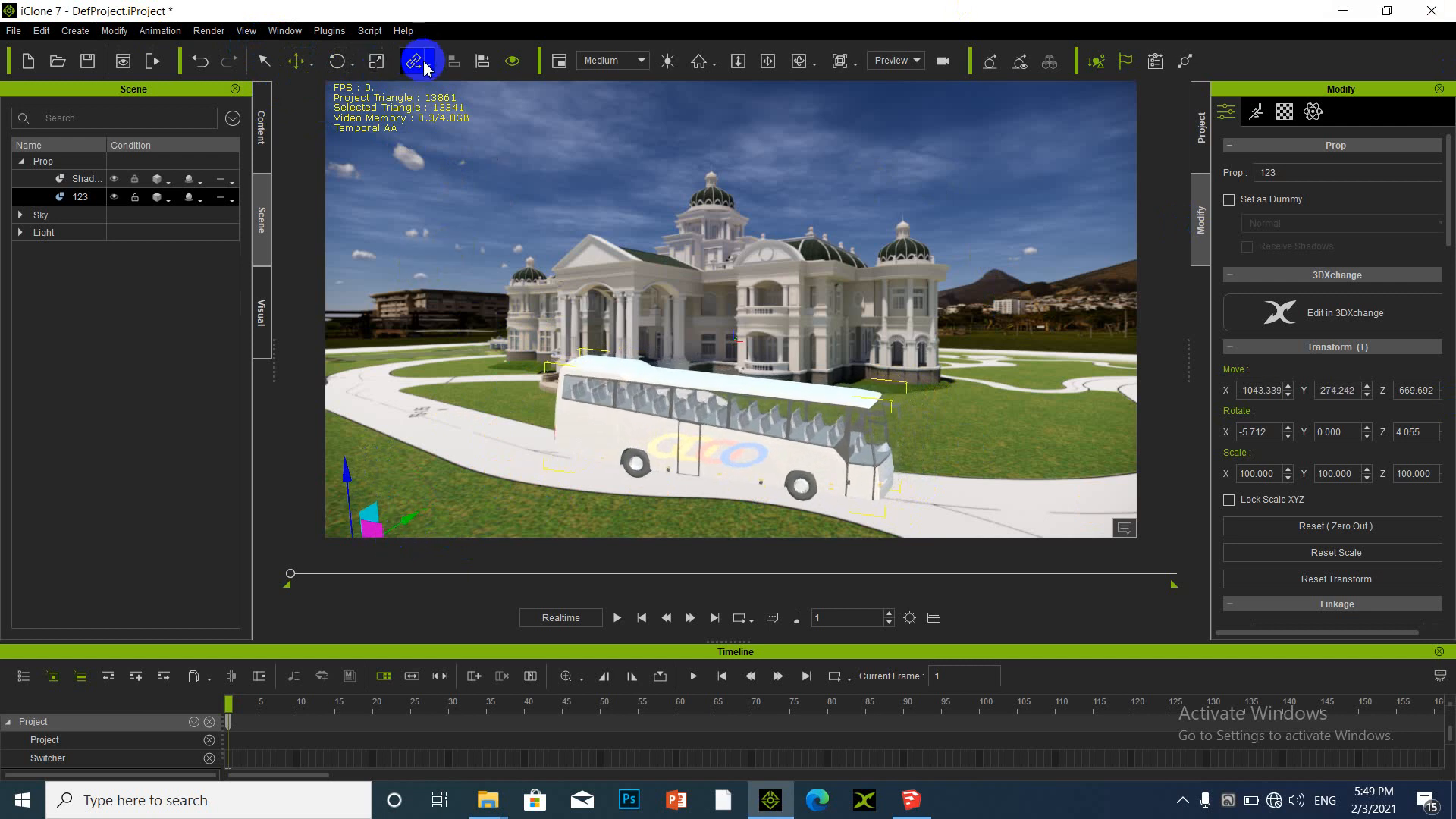
left_click(615, 379)
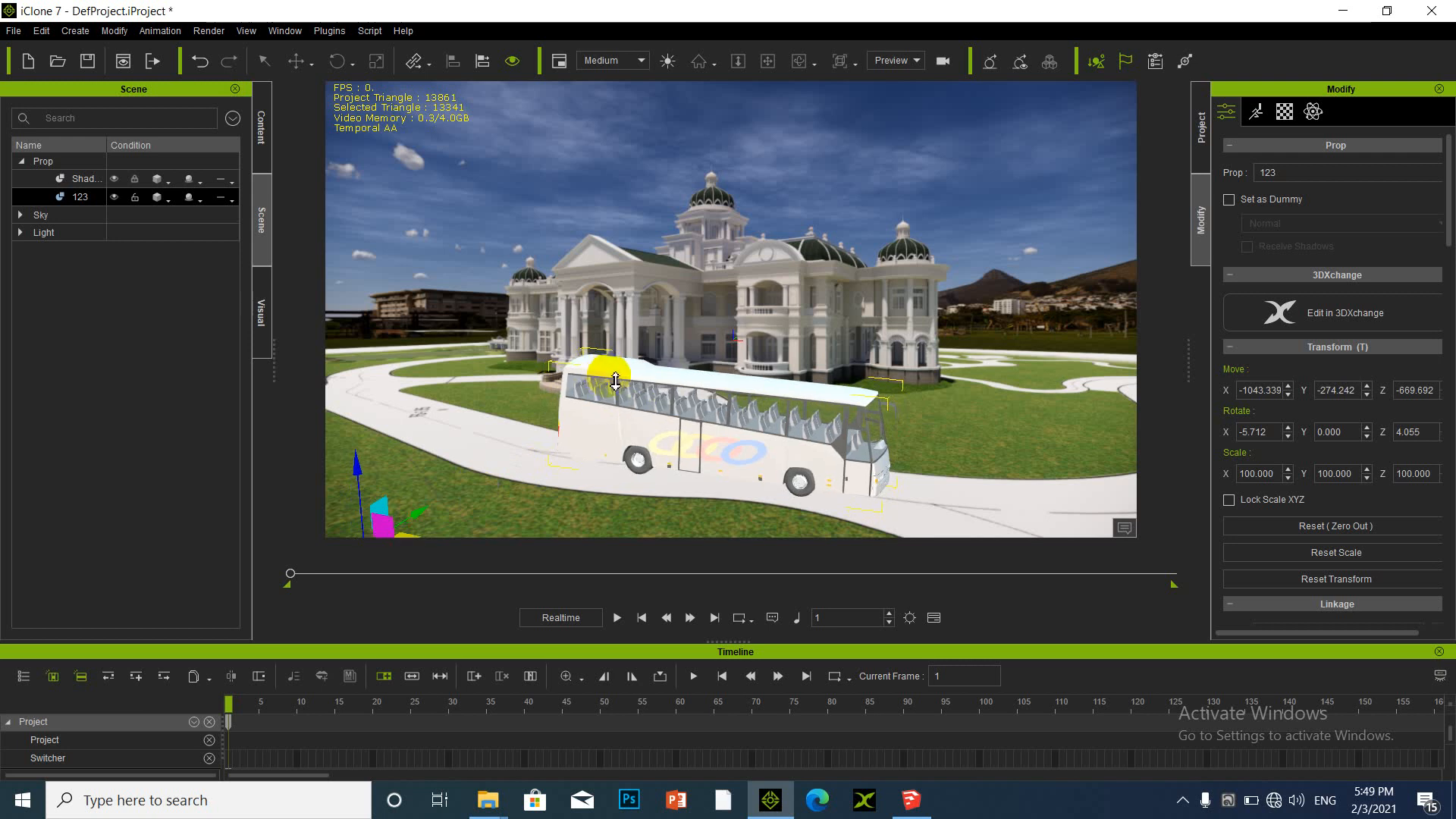
scroll(615, 381, "down", 3)
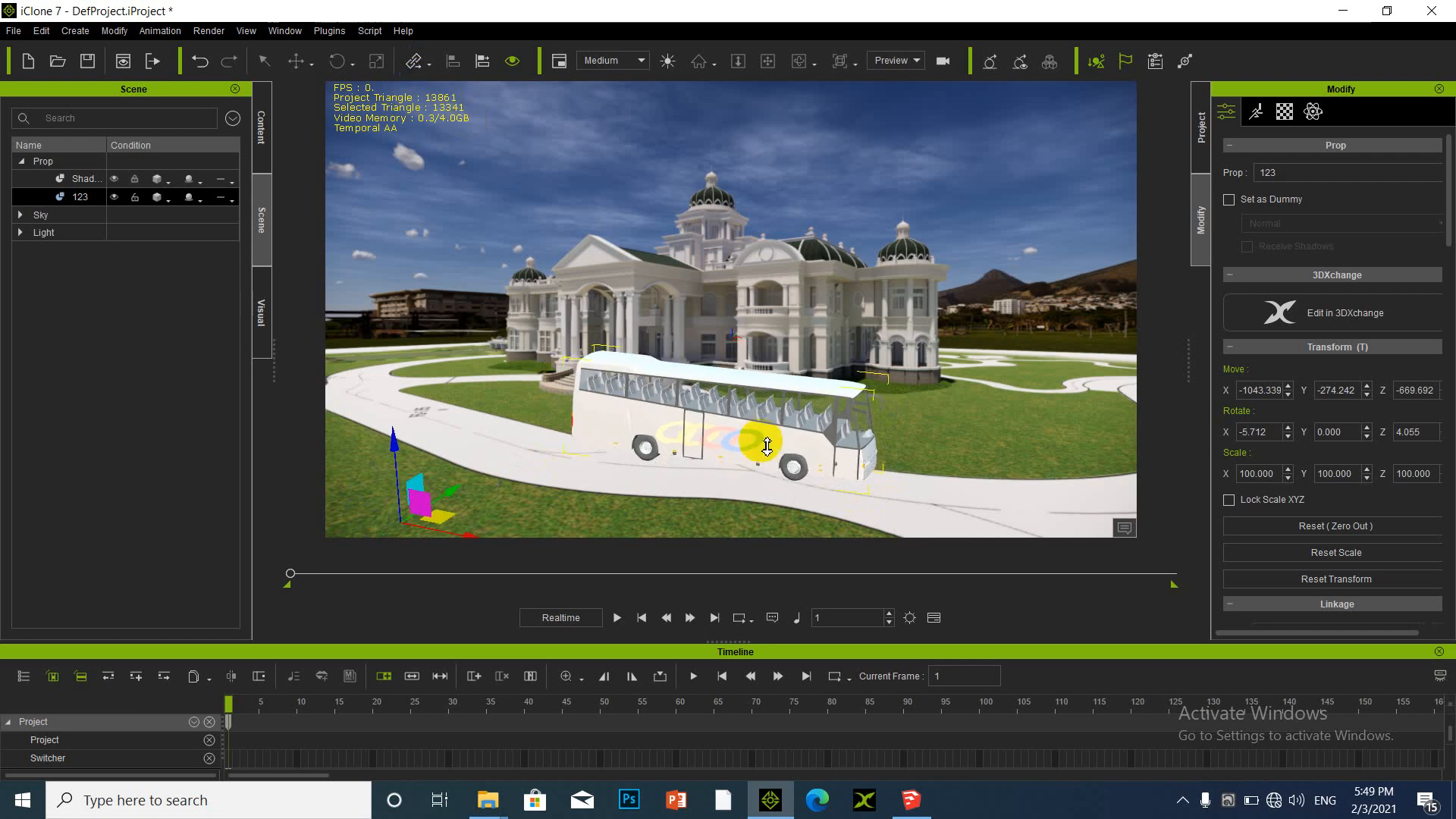
scroll(768, 446, "down", 3)
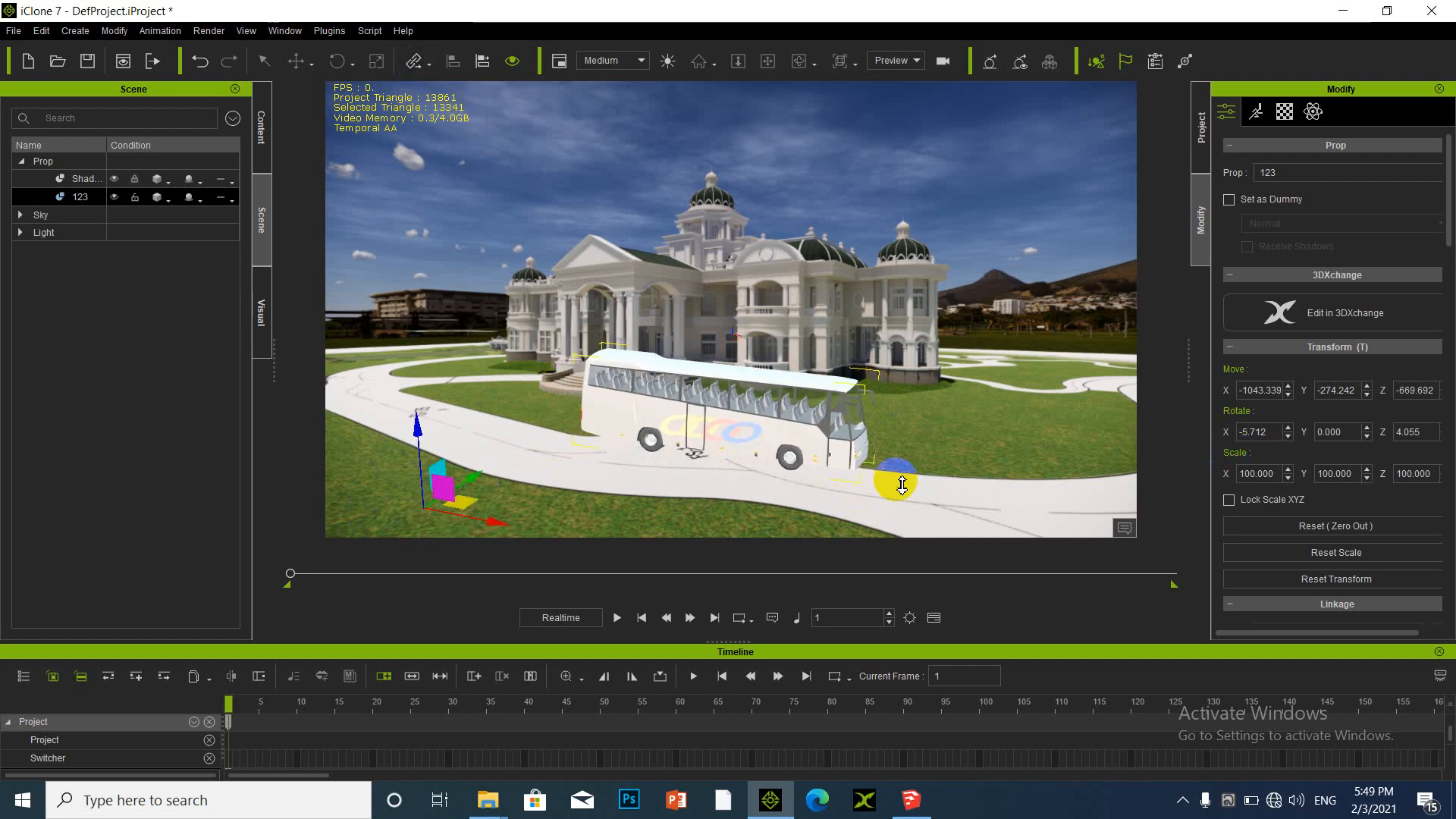
left_click_drag(903, 485, 900, 481)
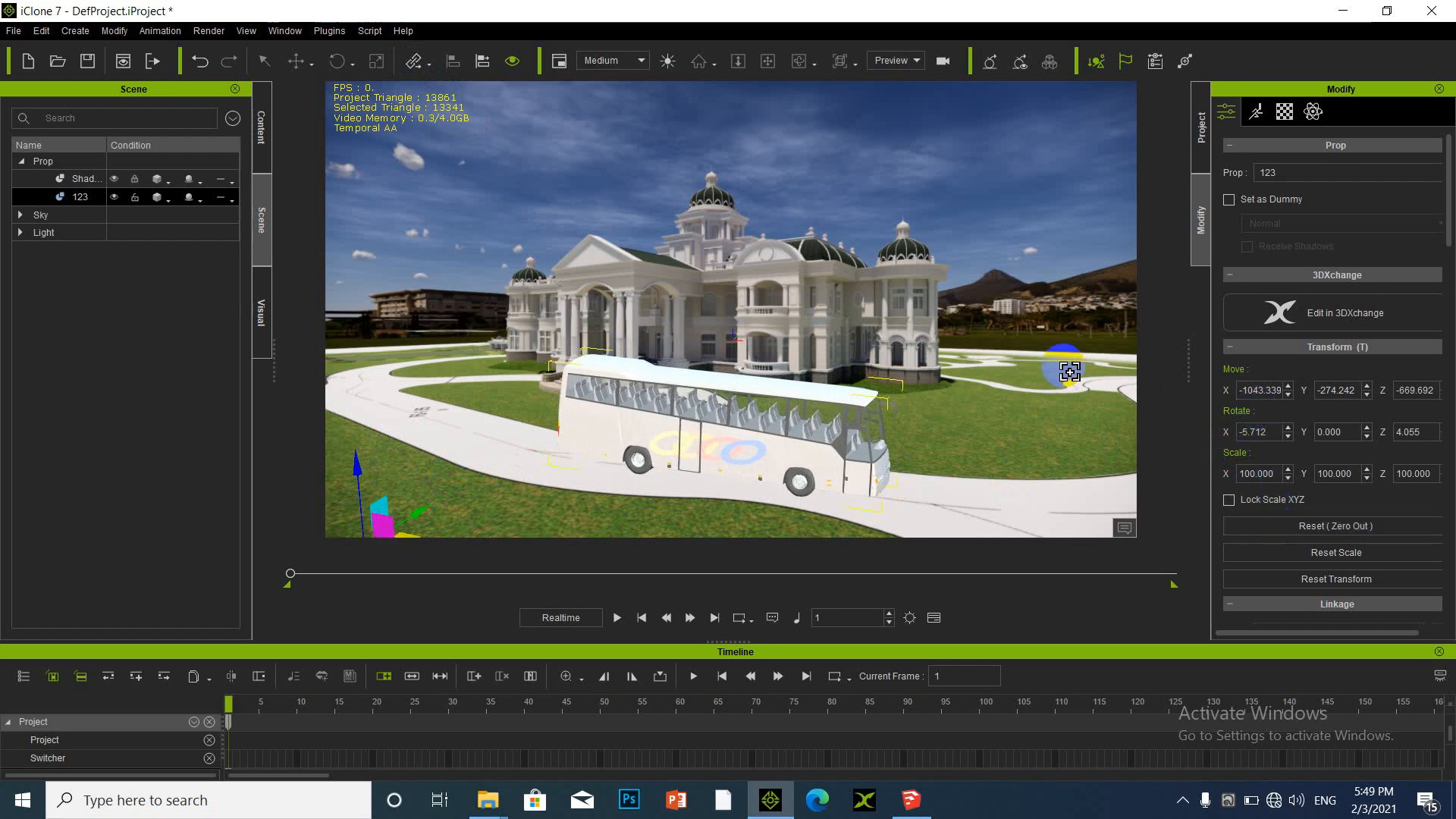
Scale the bus prop down to 80 on the X, Y and Z axes.
key("q")
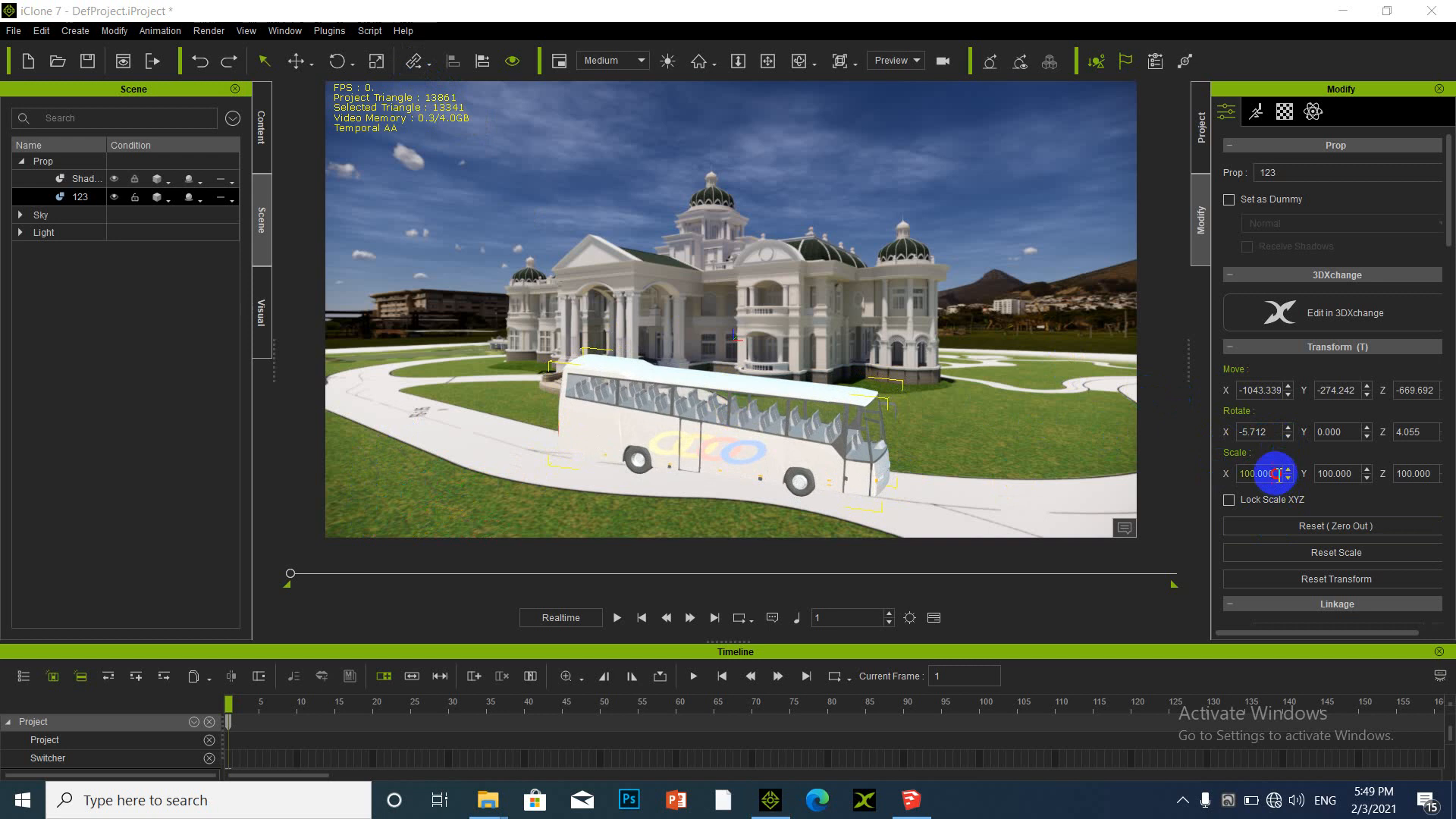
left_click_drag(1275, 472, 1217, 466)
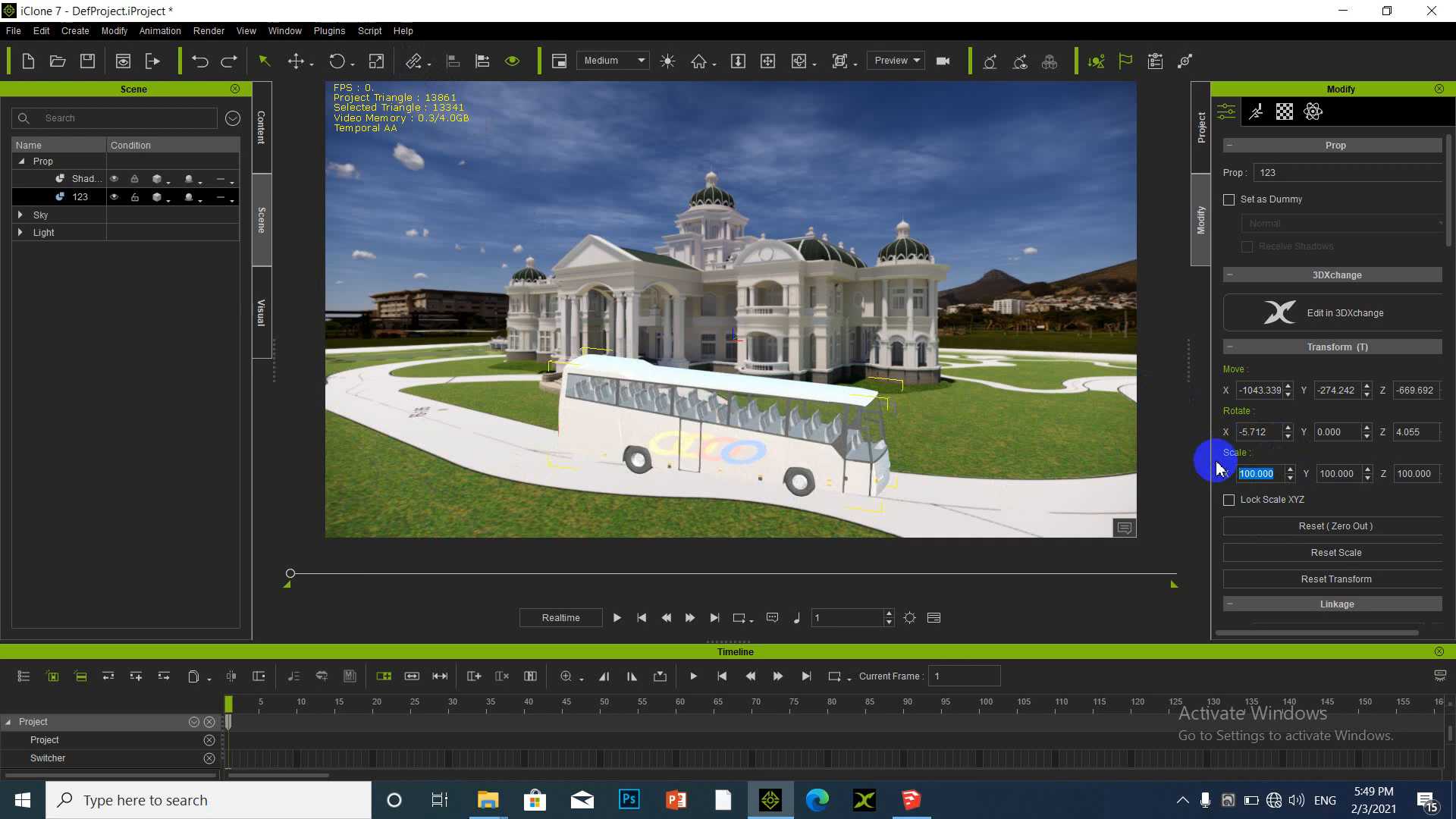
key("Return")
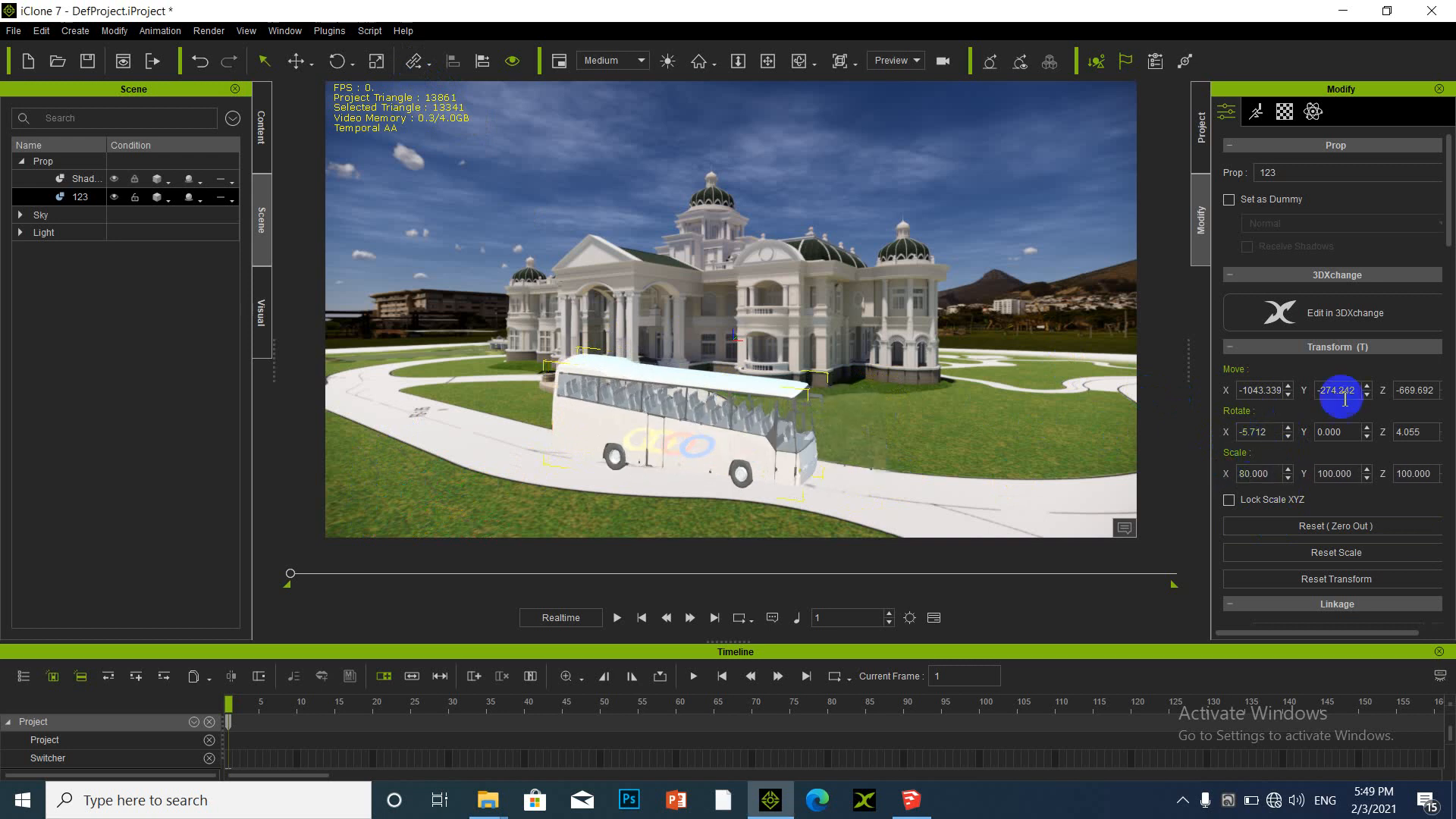
left_click_drag(1361, 473, 1298, 474)
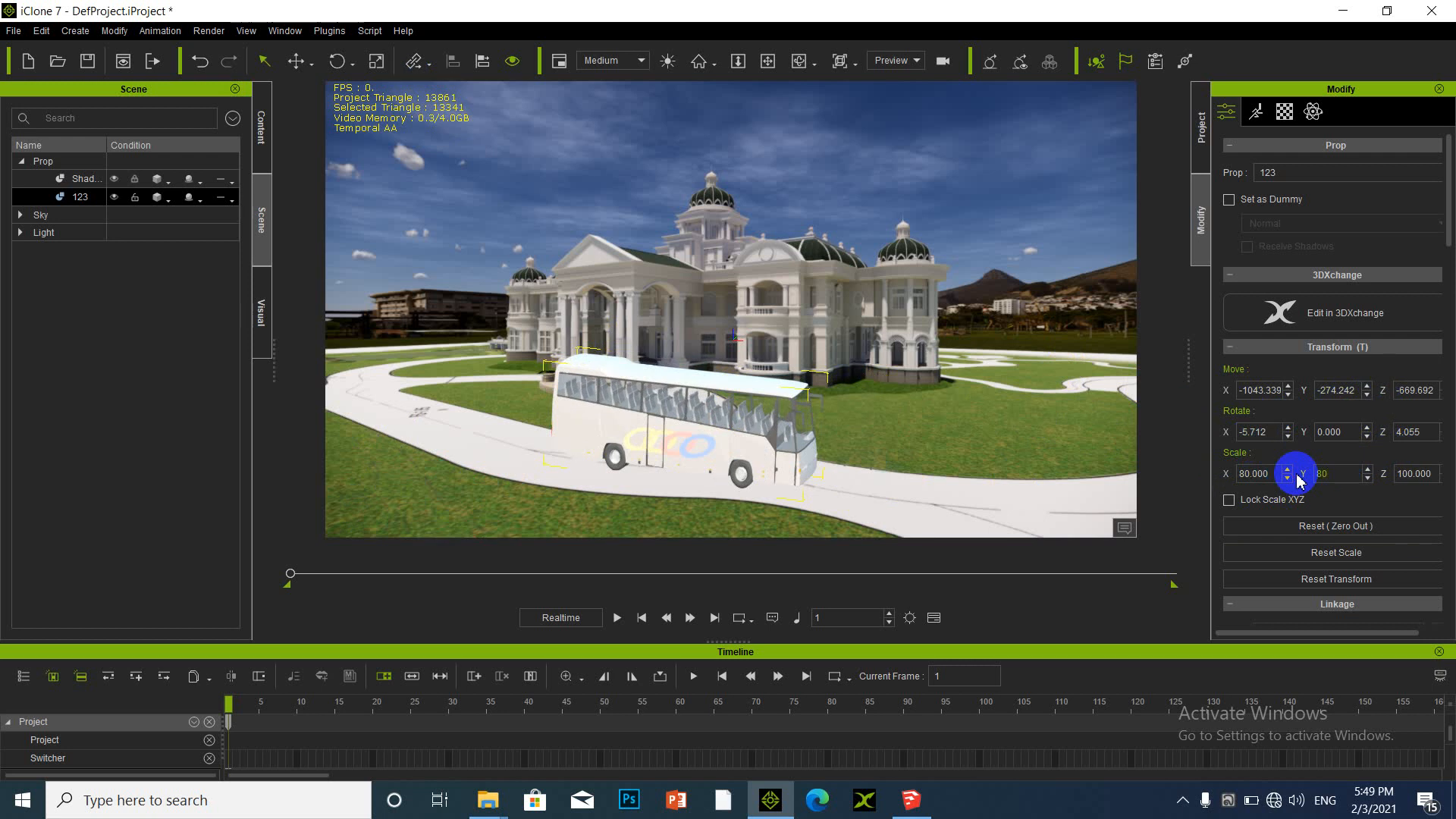
type("80")
key("Return")
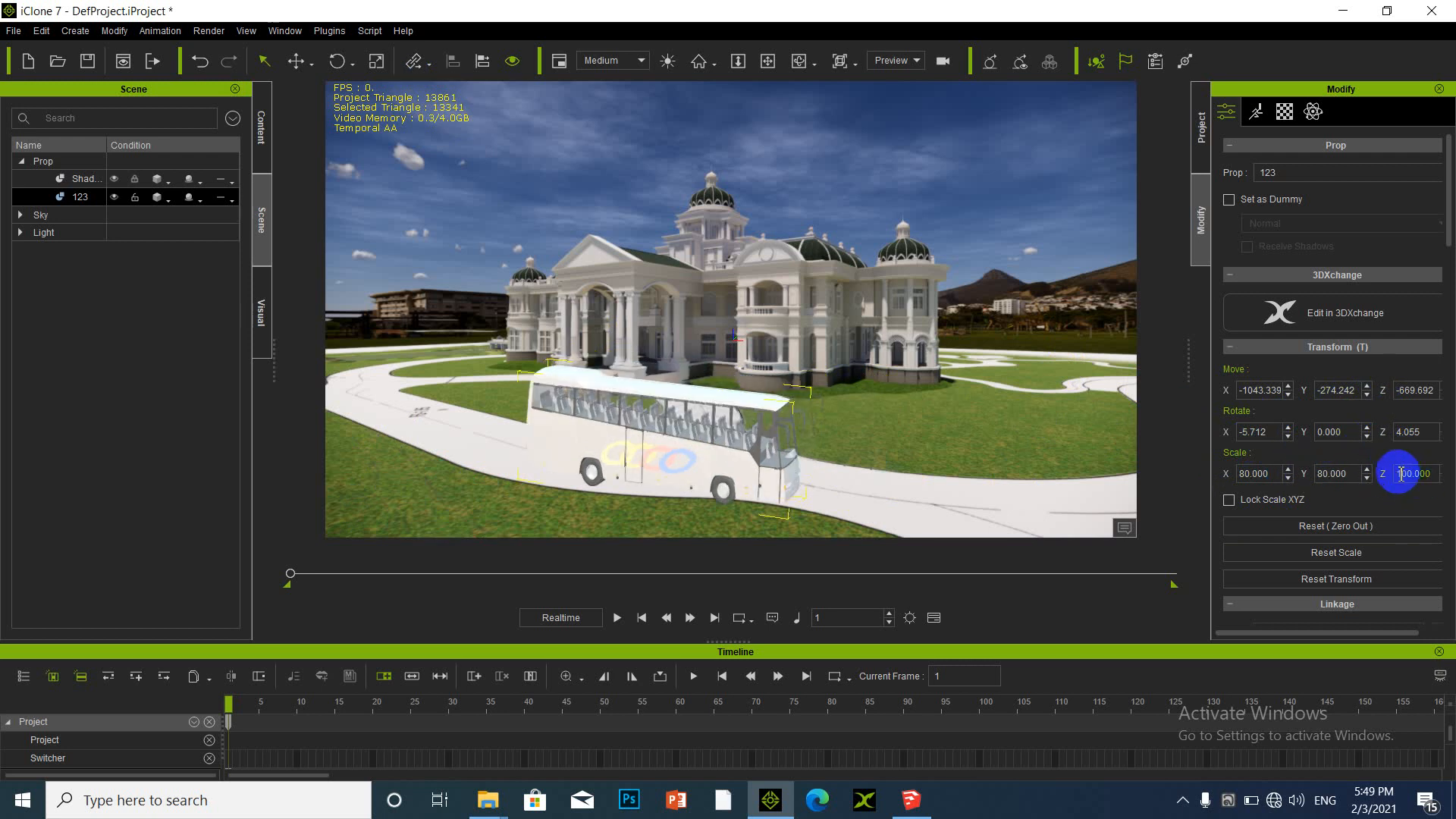
left_click_drag(1401, 473, 1448, 476)
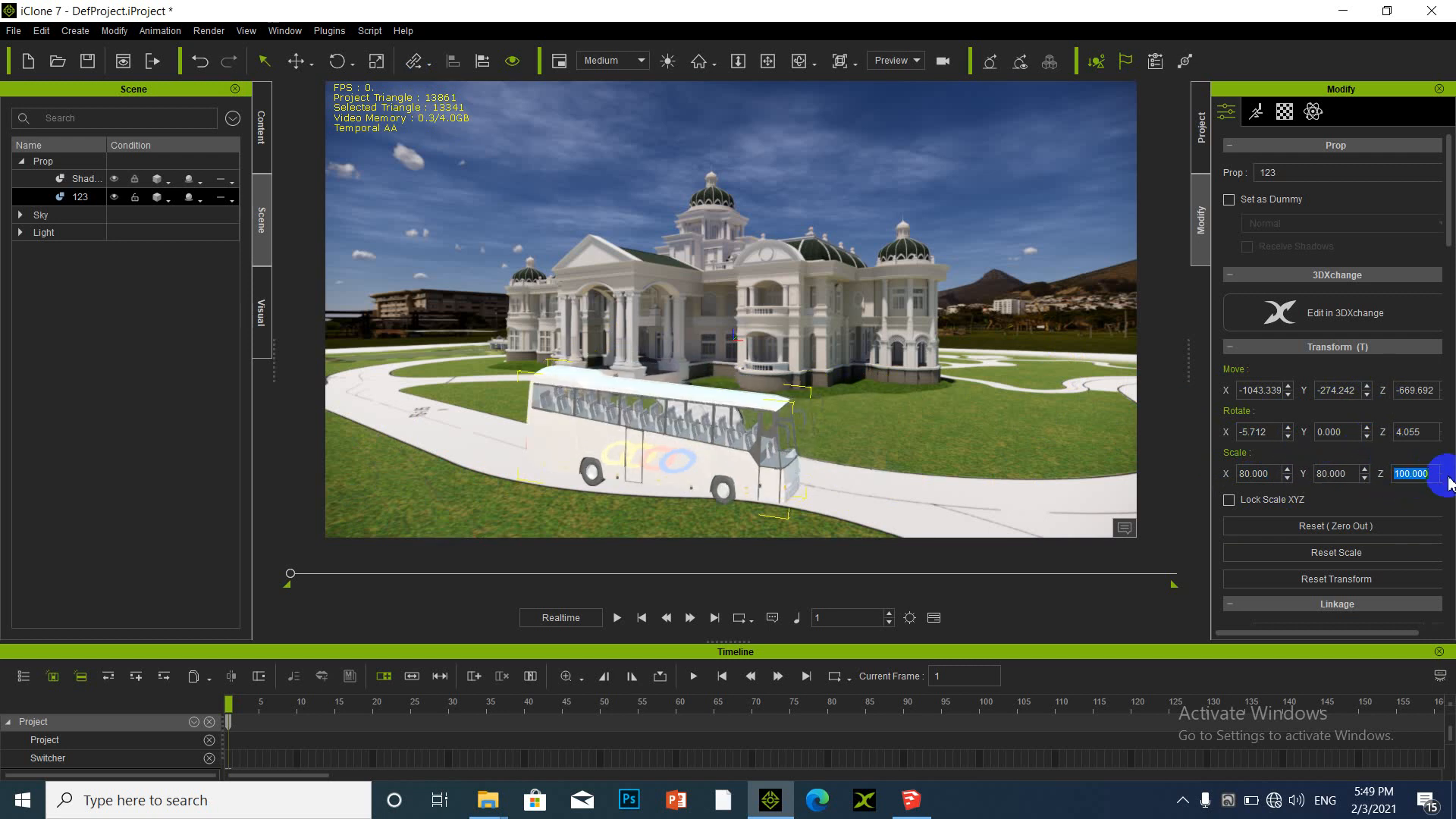
type("80")
key("Return")
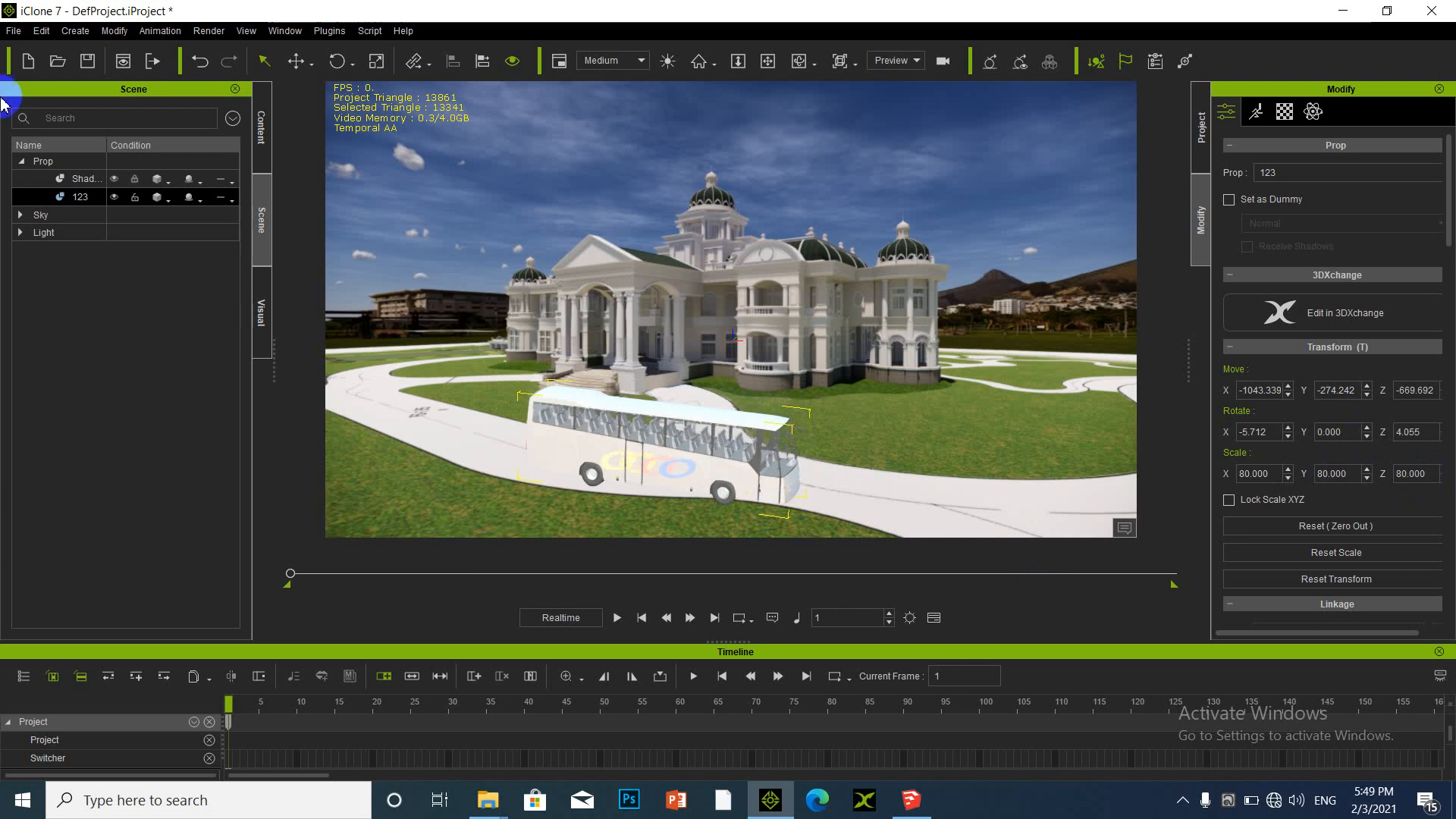
Move the scaled bus along the road to about X -560, Y -135 and deselect it.
left_click(294, 68)
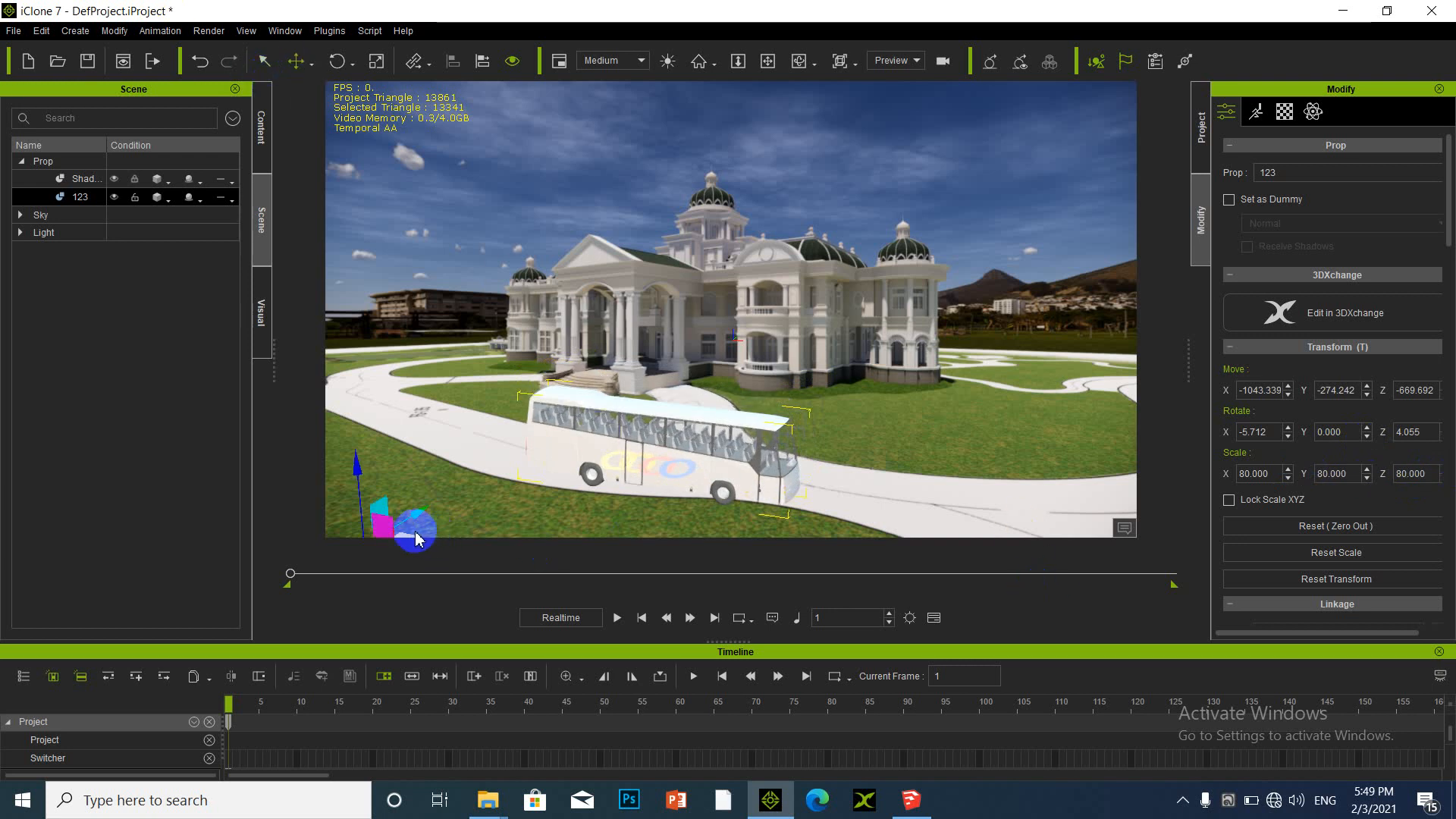
left_click_drag(411, 538, 576, 547)
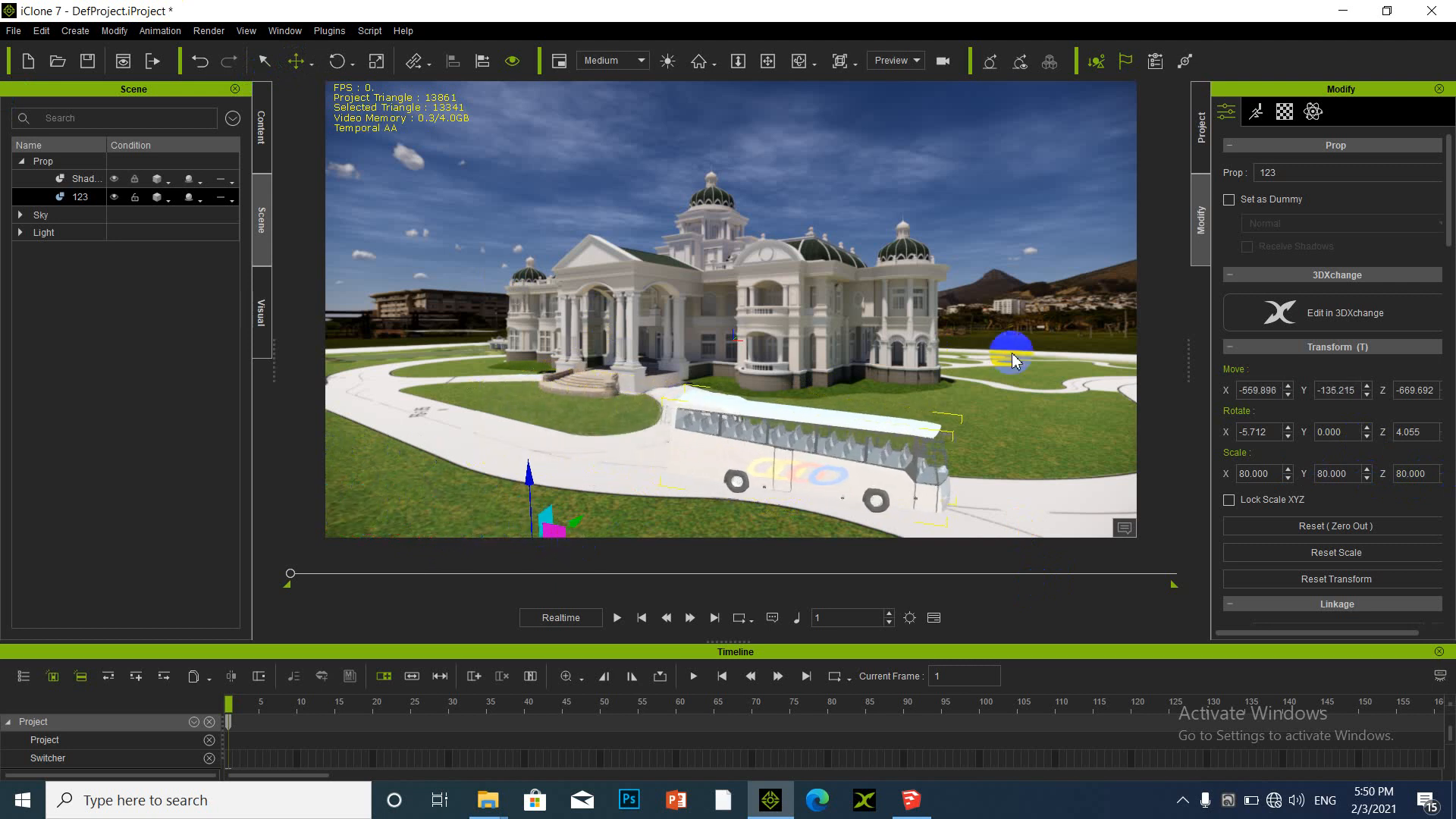
left_click(1011, 352)
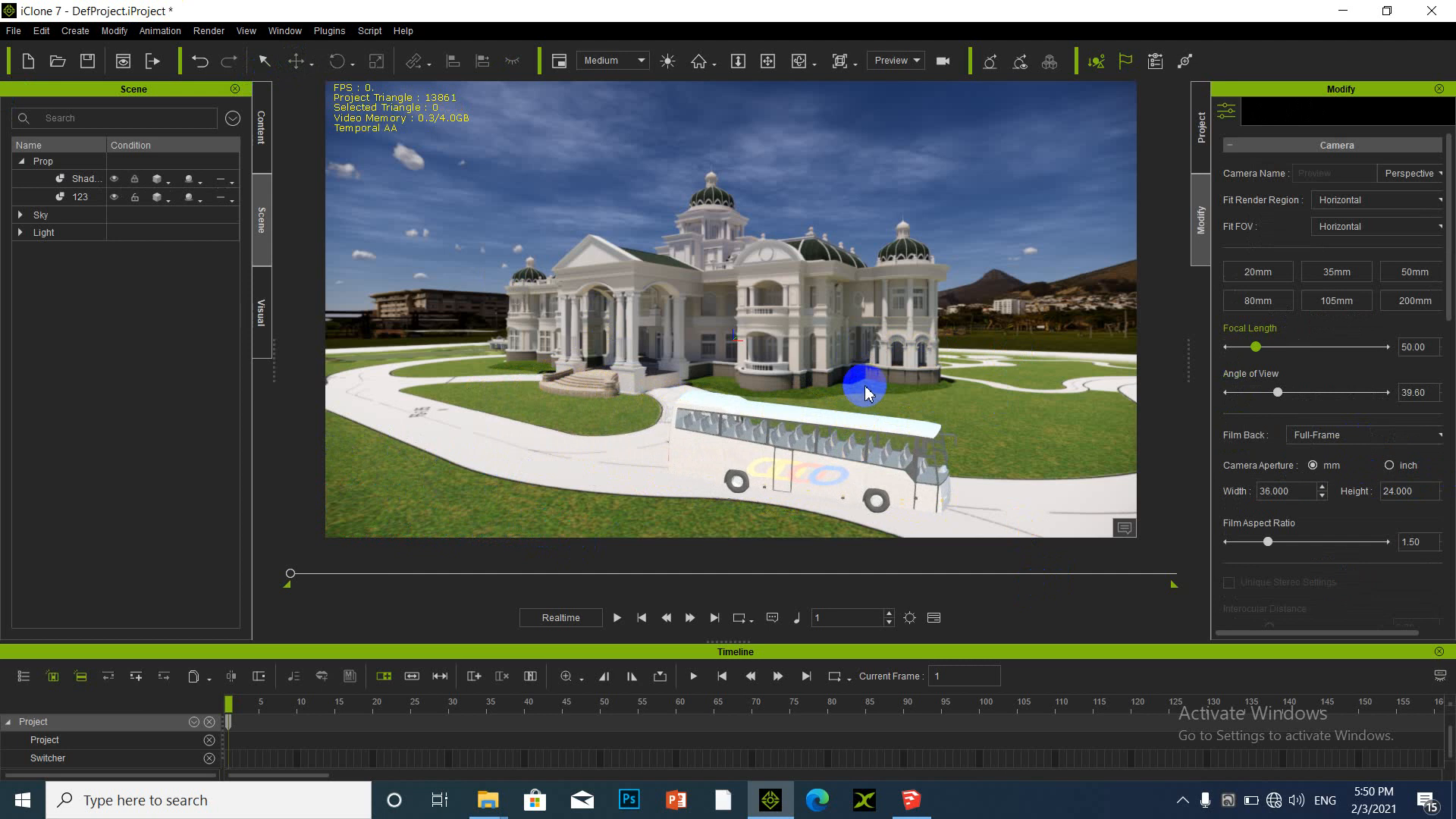
left_click(724, 457)
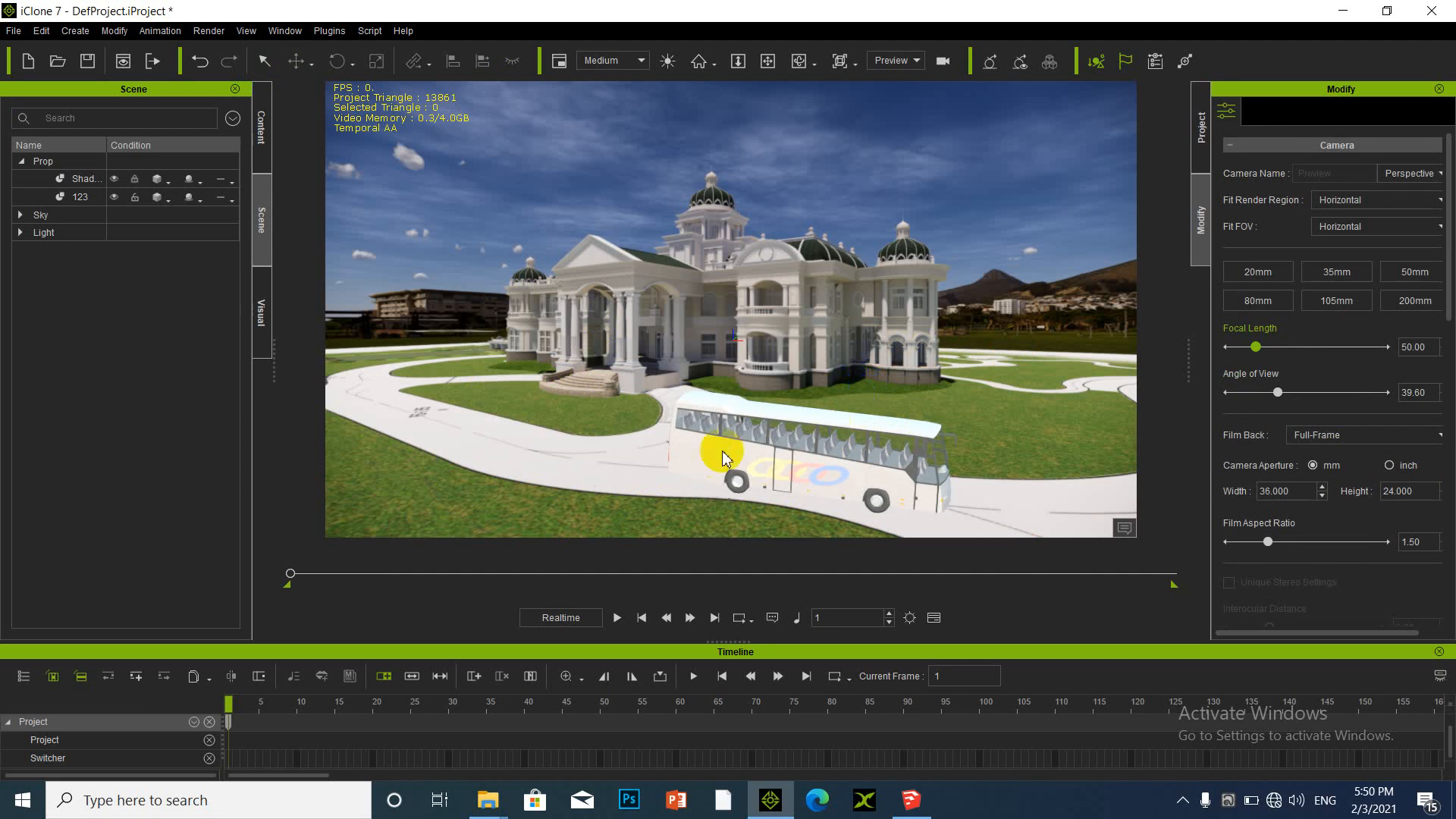